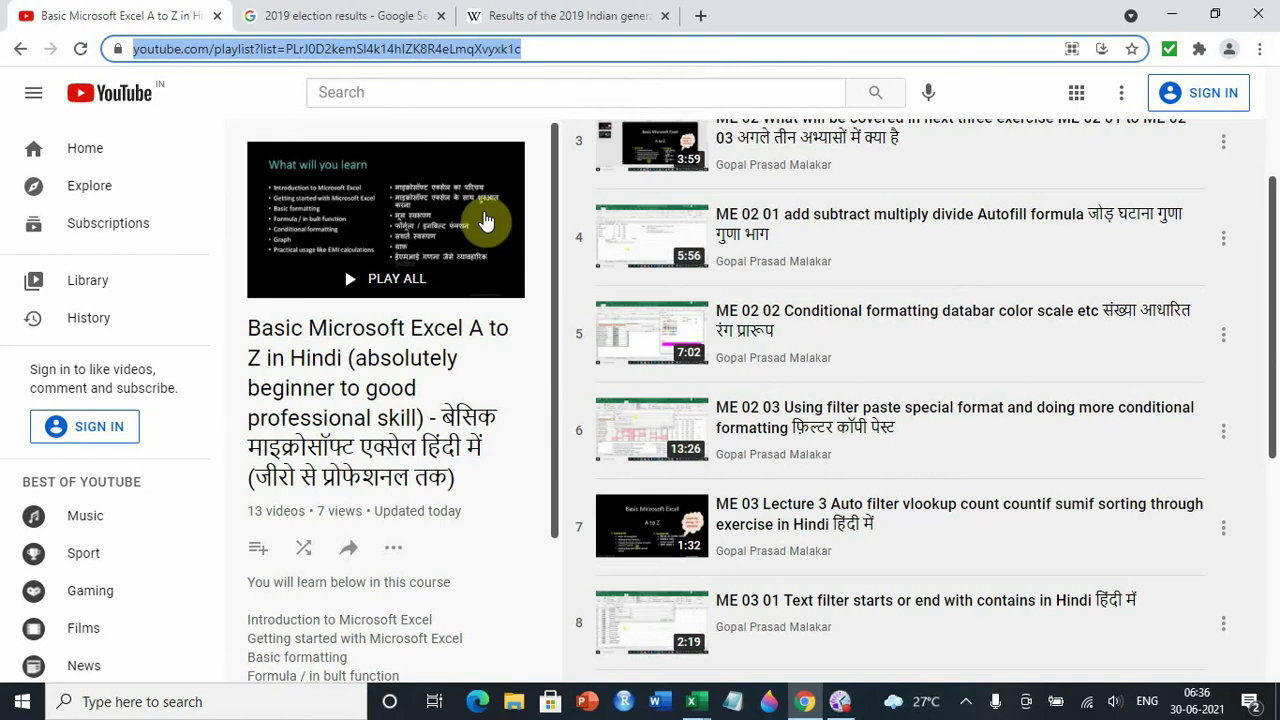
Examine the party results table and the seat-share pie chart on Wikipedia's 2019 Indian general election results page
{"action": "left_click", "coordinate": [553, 18]}
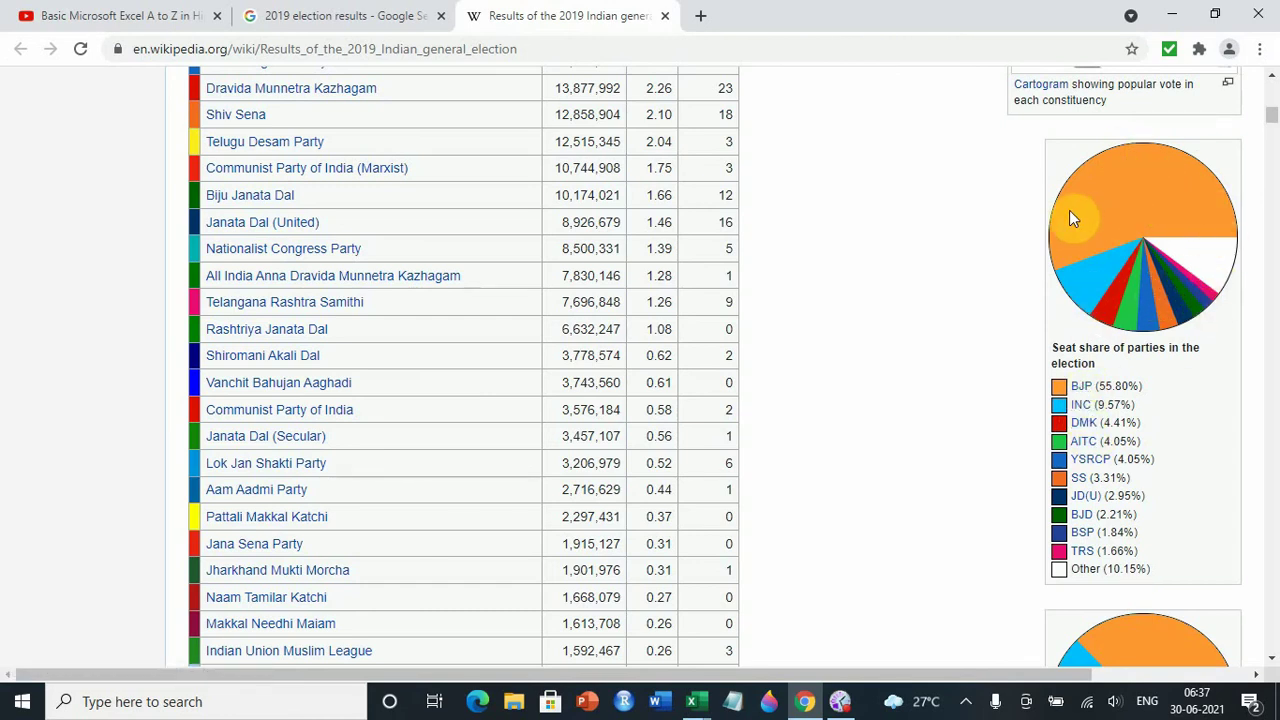
{"action": "scroll", "coordinate": [910, 355], "scroll_direction": "down", "scroll_amount": 1}
{"action": "scroll", "coordinate": [910, 355], "scroll_direction": "up", "scroll_amount": 3}
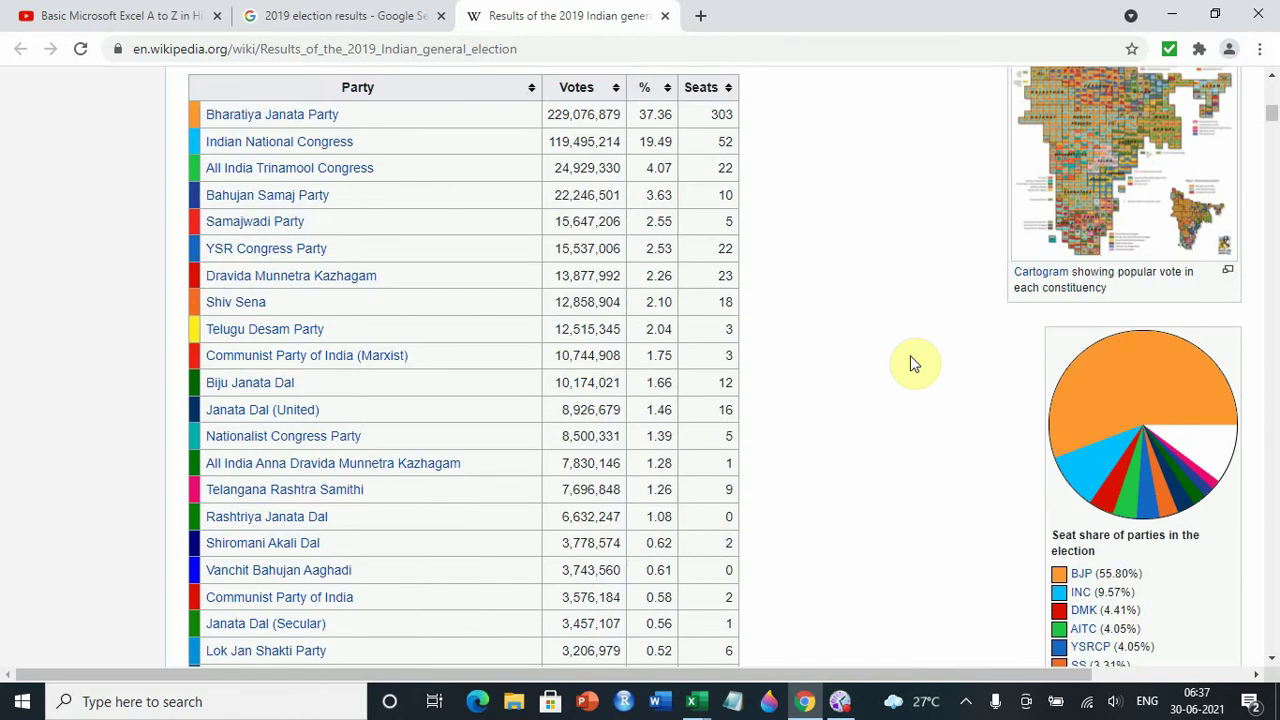
Switch to the ME 05 Bar Pie Donut chart workbook in Excel and review the subject score headings on the Donut chart sheet
{"action": "mouse_move", "coordinate": [700, 703]}
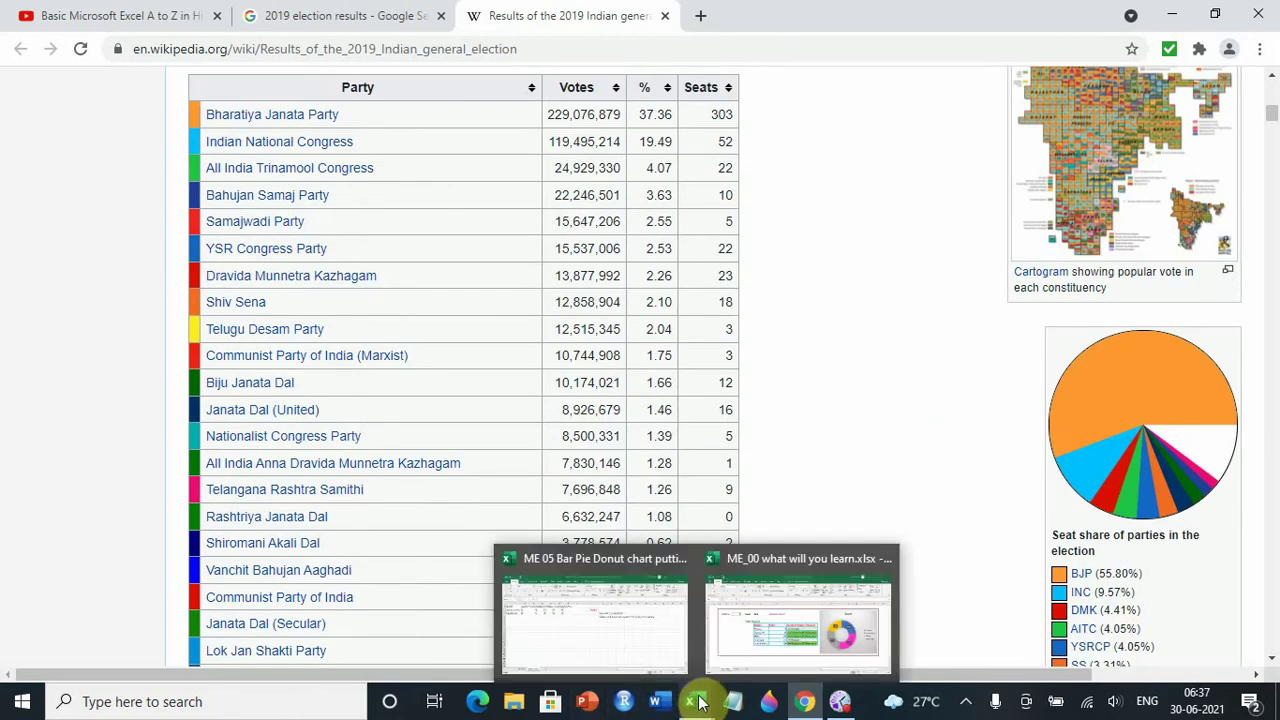
{"action": "left_click", "coordinate": [645, 661]}
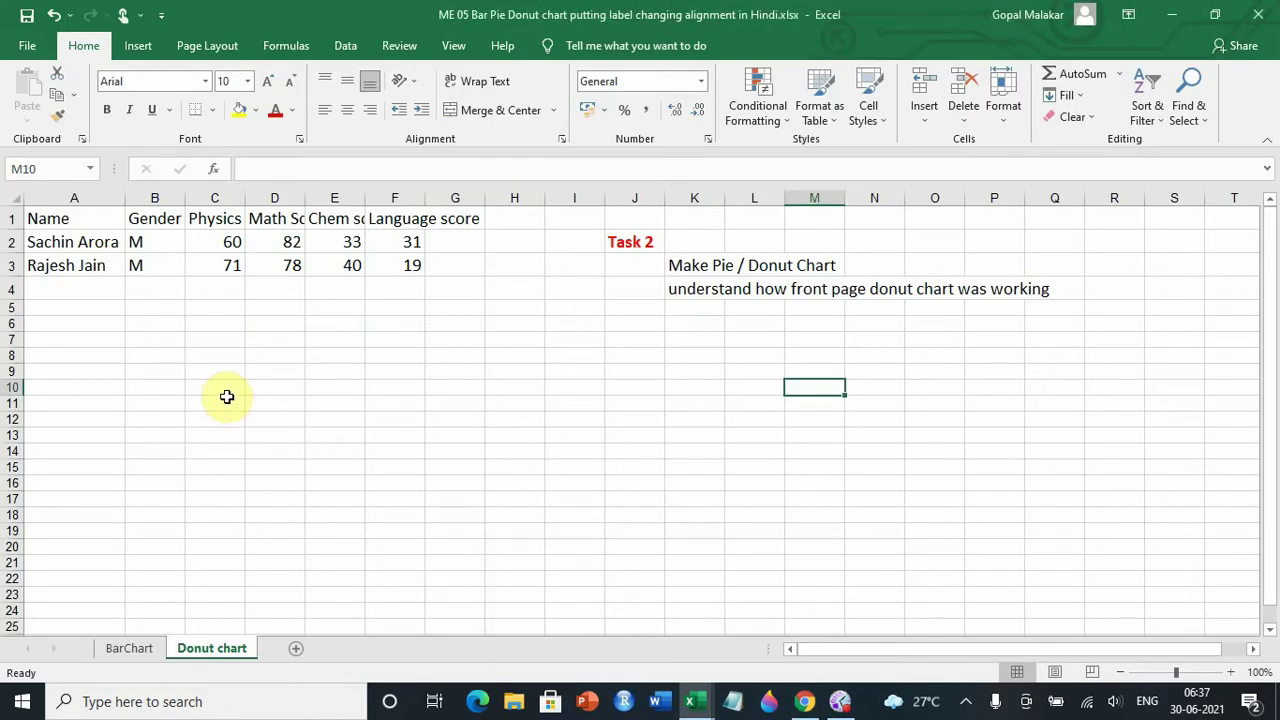
{"action": "left_click", "coordinate": [77, 243]}
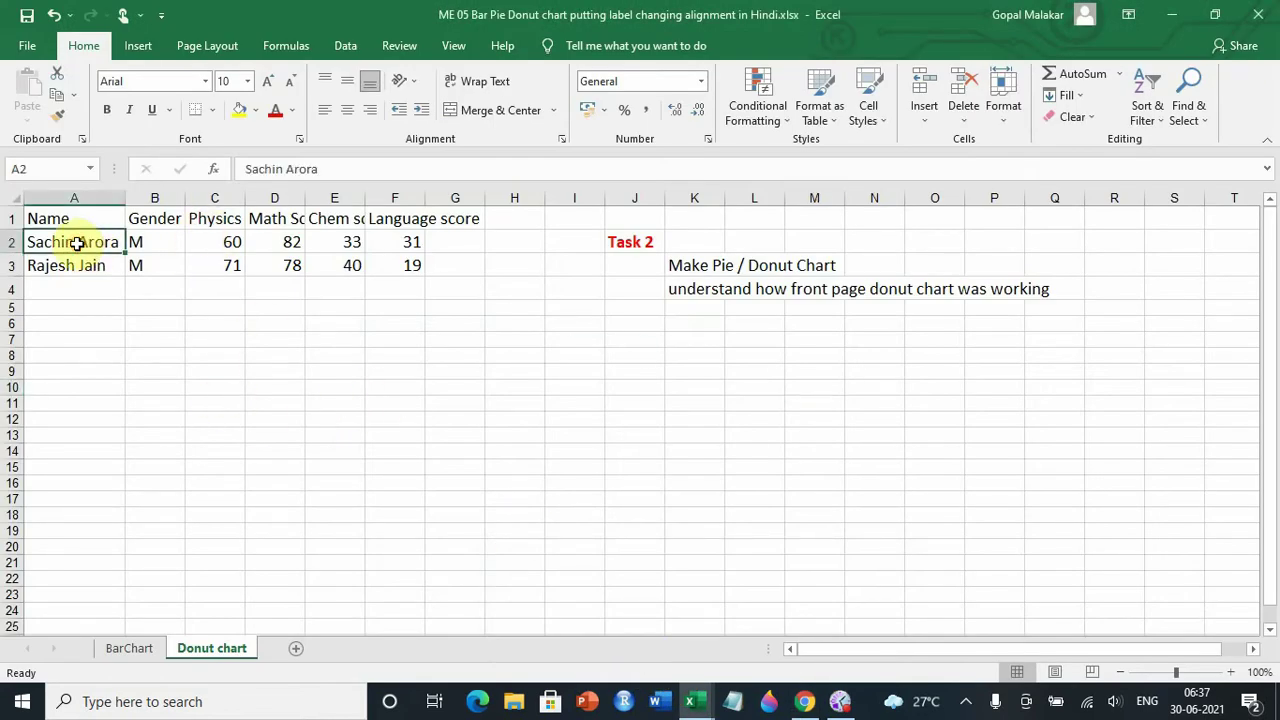
{"action": "left_click", "coordinate": [214, 222]}
{"action": "left_click", "coordinate": [277, 216]}
{"action": "left_click", "coordinate": [340, 214]}
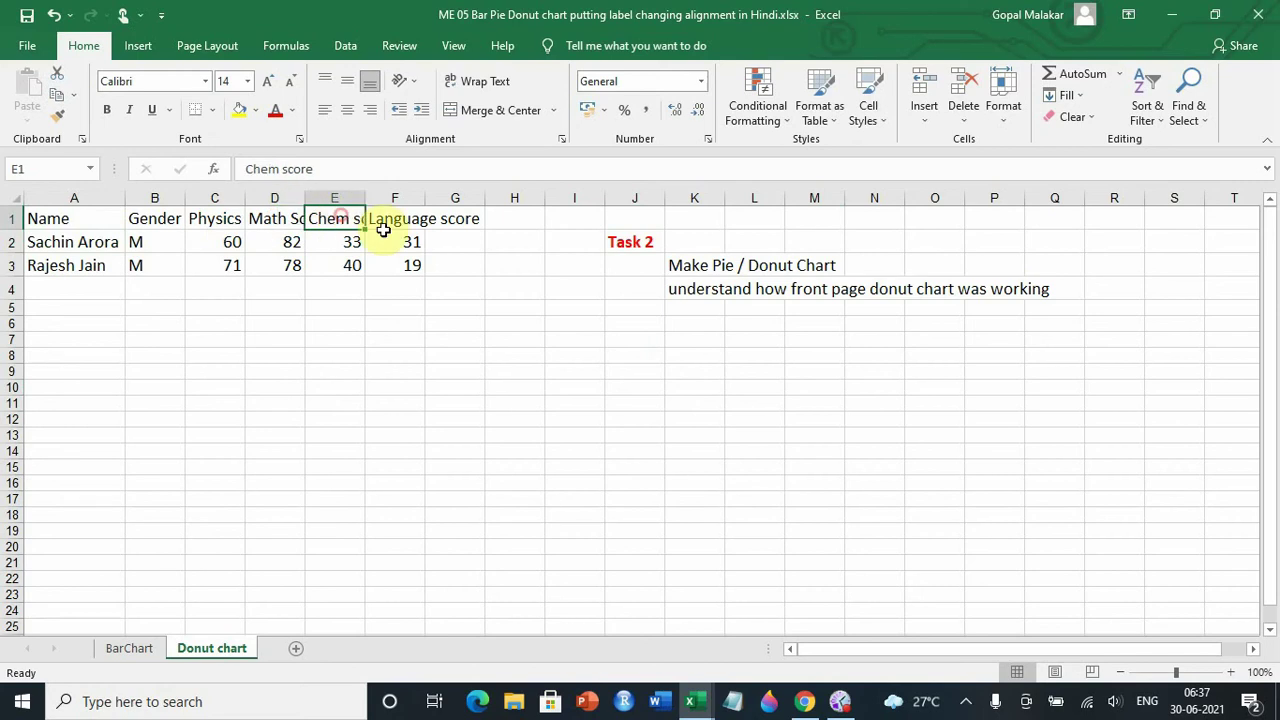
{"action": "left_click", "coordinate": [410, 225]}
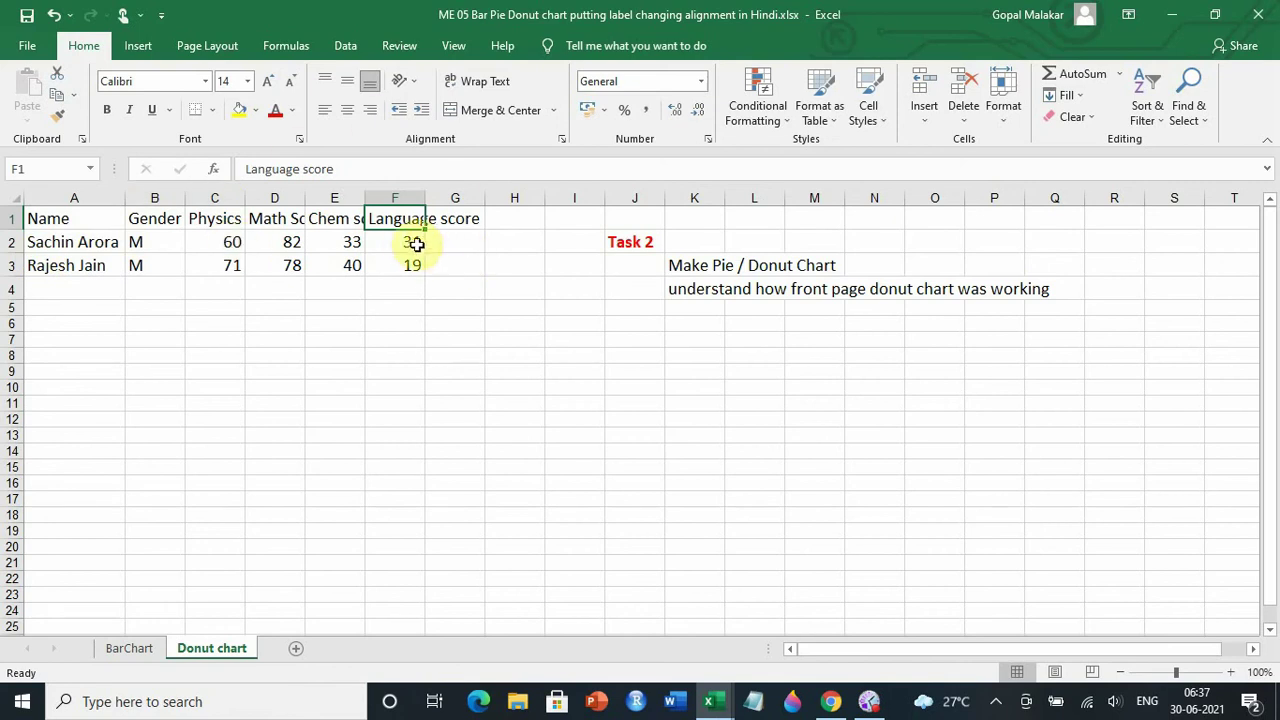
Insert a recommended pie chart from the four subject headings and the first student's scores in C1:F2
{"action": "left_click_drag", "start_coordinate": [409, 241], "coordinate": [231, 223]}
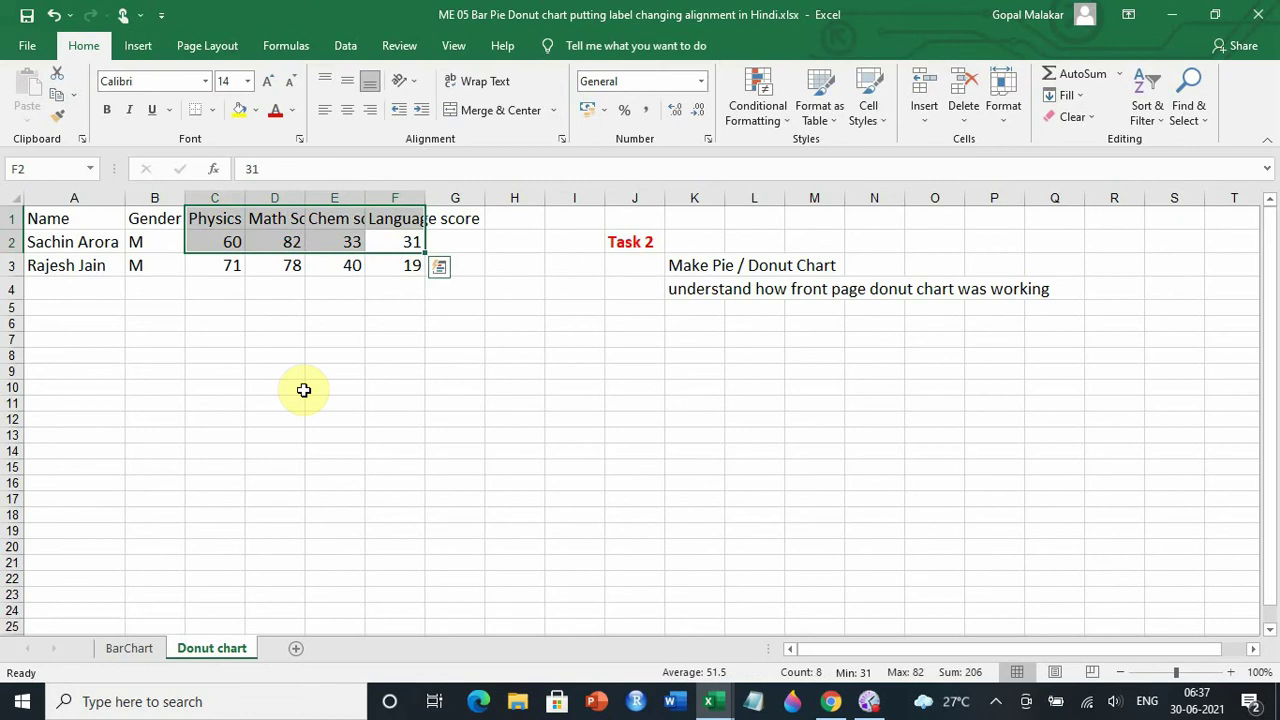
{"action": "left_click", "coordinate": [140, 50]}
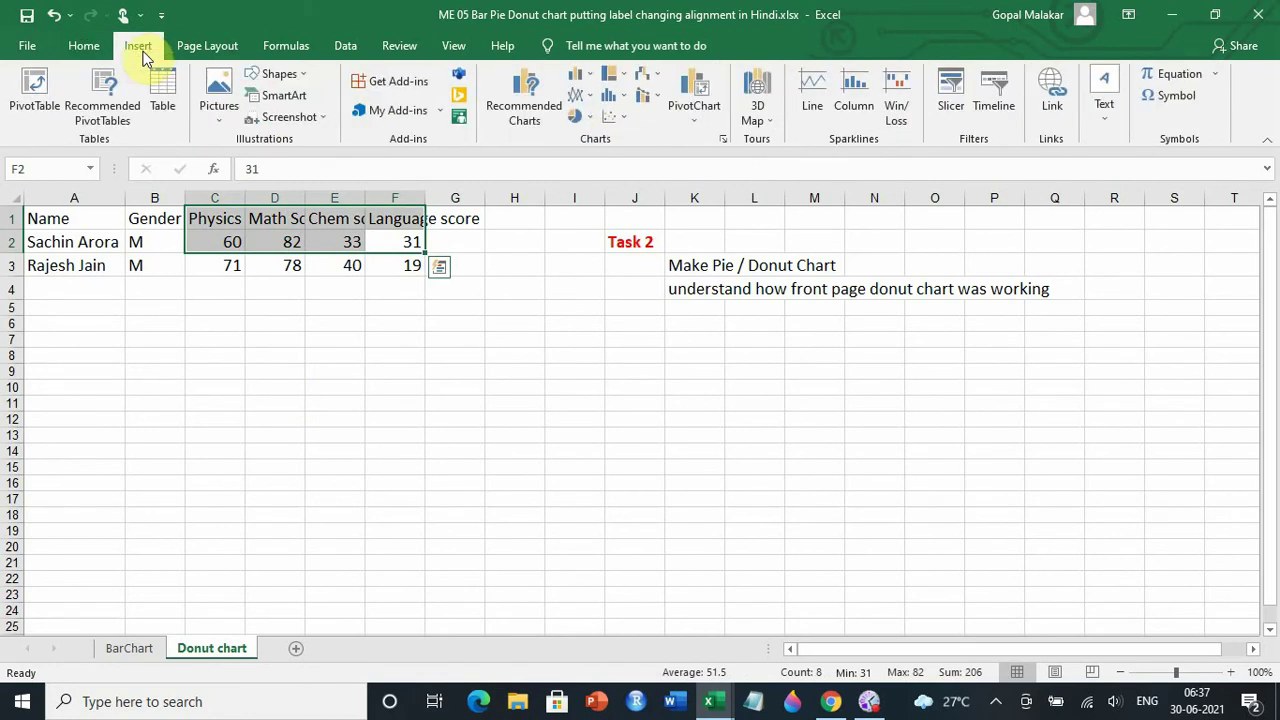
{"action": "left_click", "coordinate": [522, 112]}
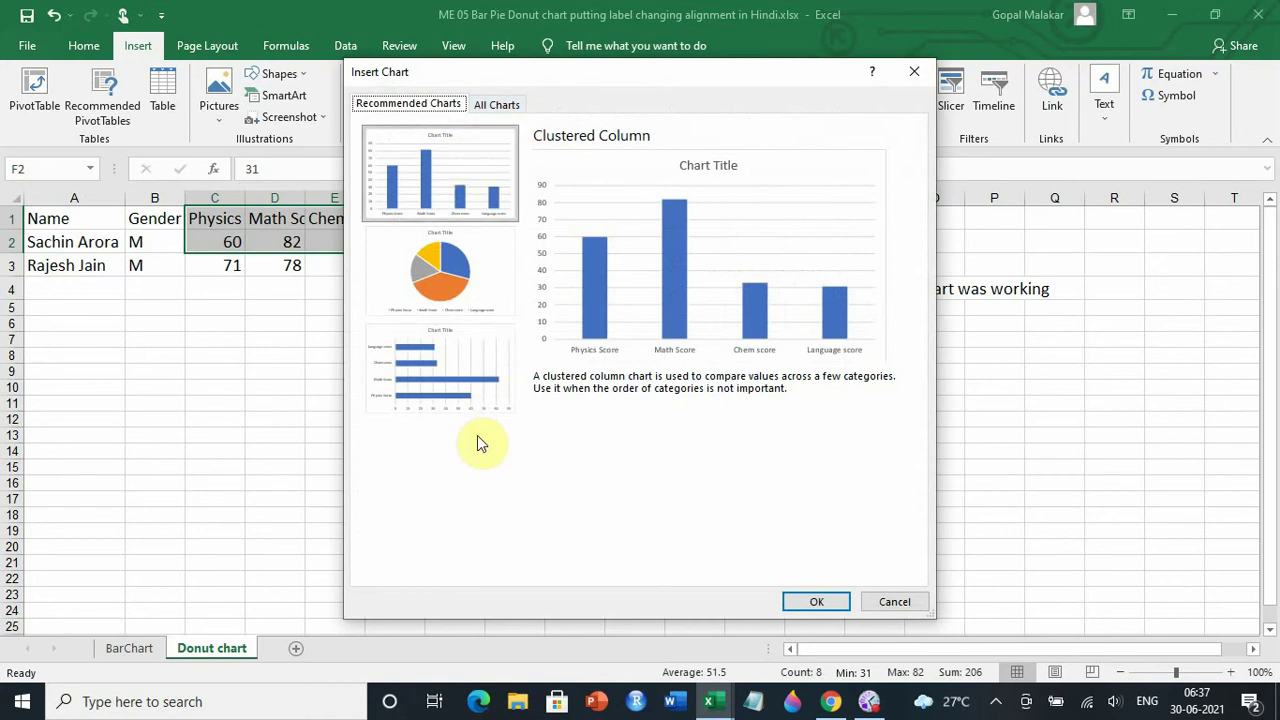
{"action": "left_click", "coordinate": [463, 285]}
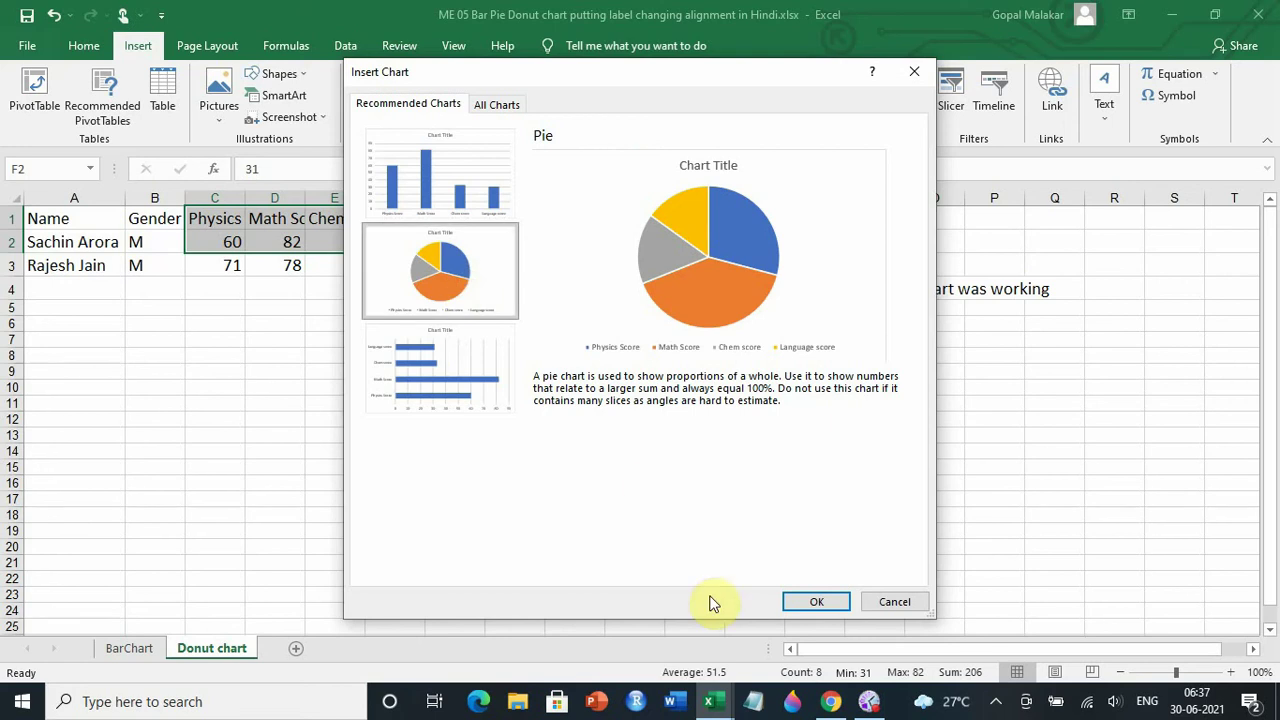
{"action": "left_click", "coordinate": [816, 601]}
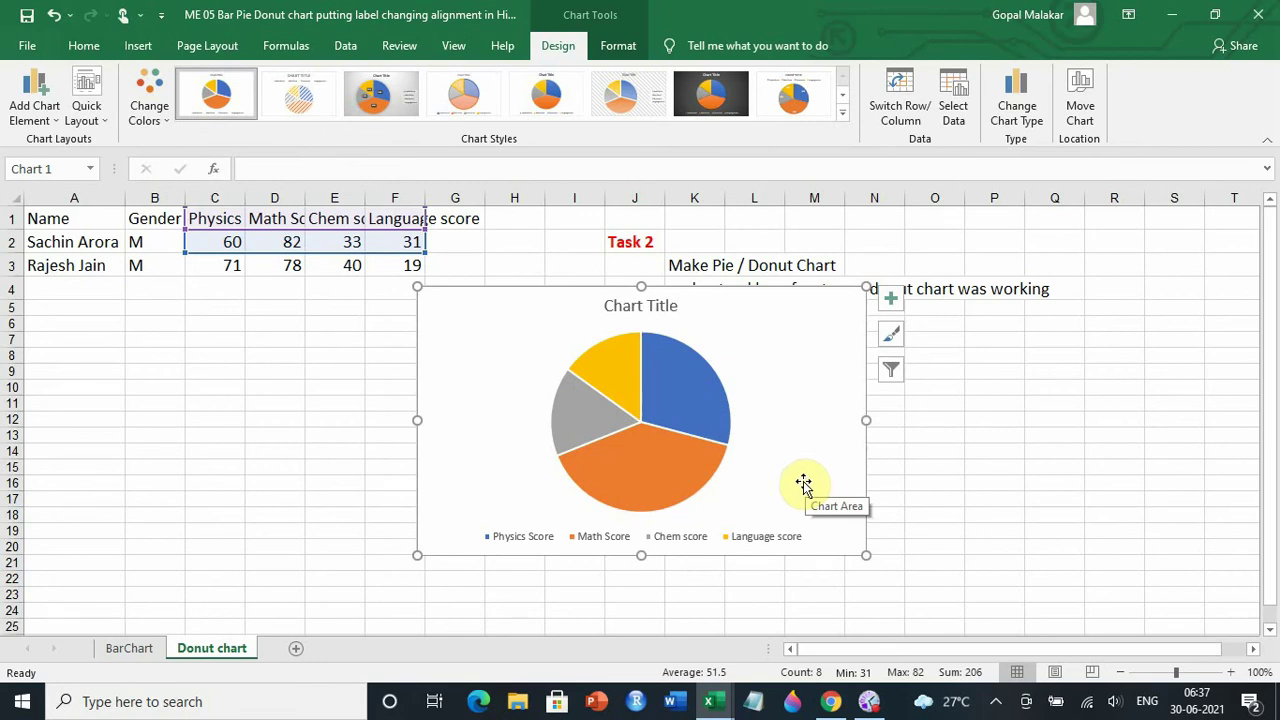
Inspect the value and percentage of the Math Score slice in the pie chart
{"action": "left_click", "coordinate": [1095, 457]}
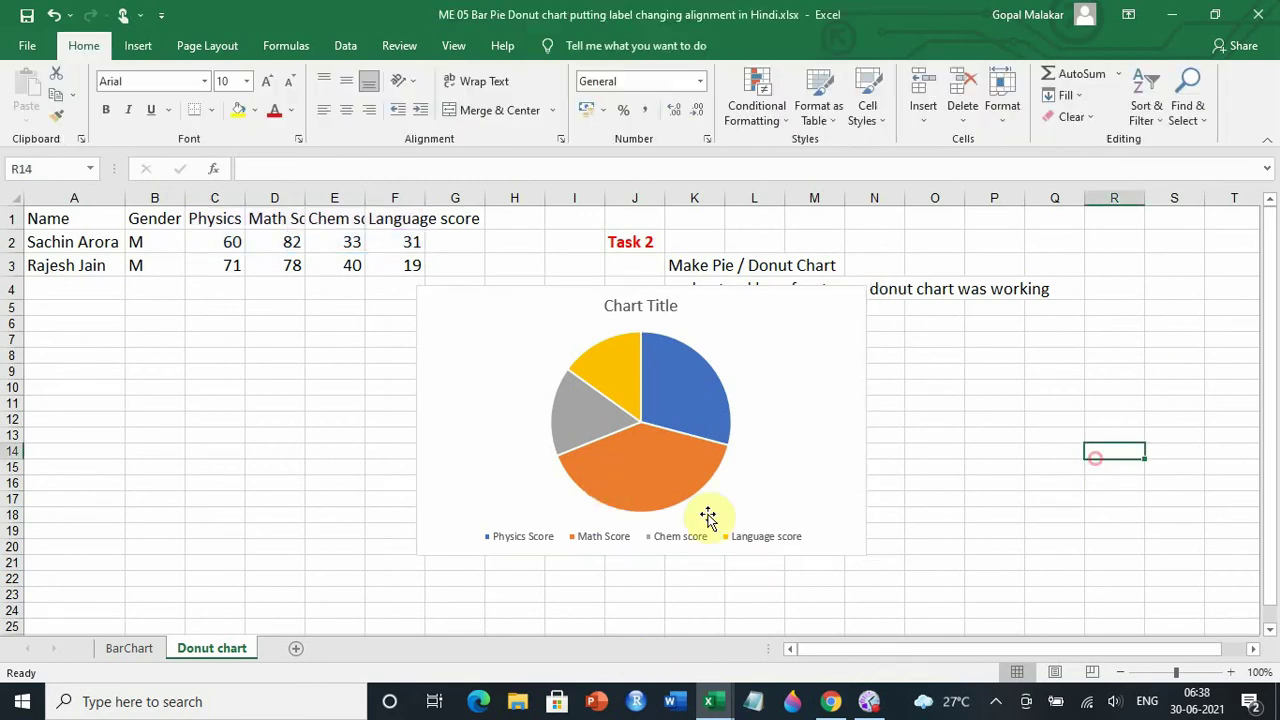
{"action": "mouse_move", "coordinate": [645, 477]}
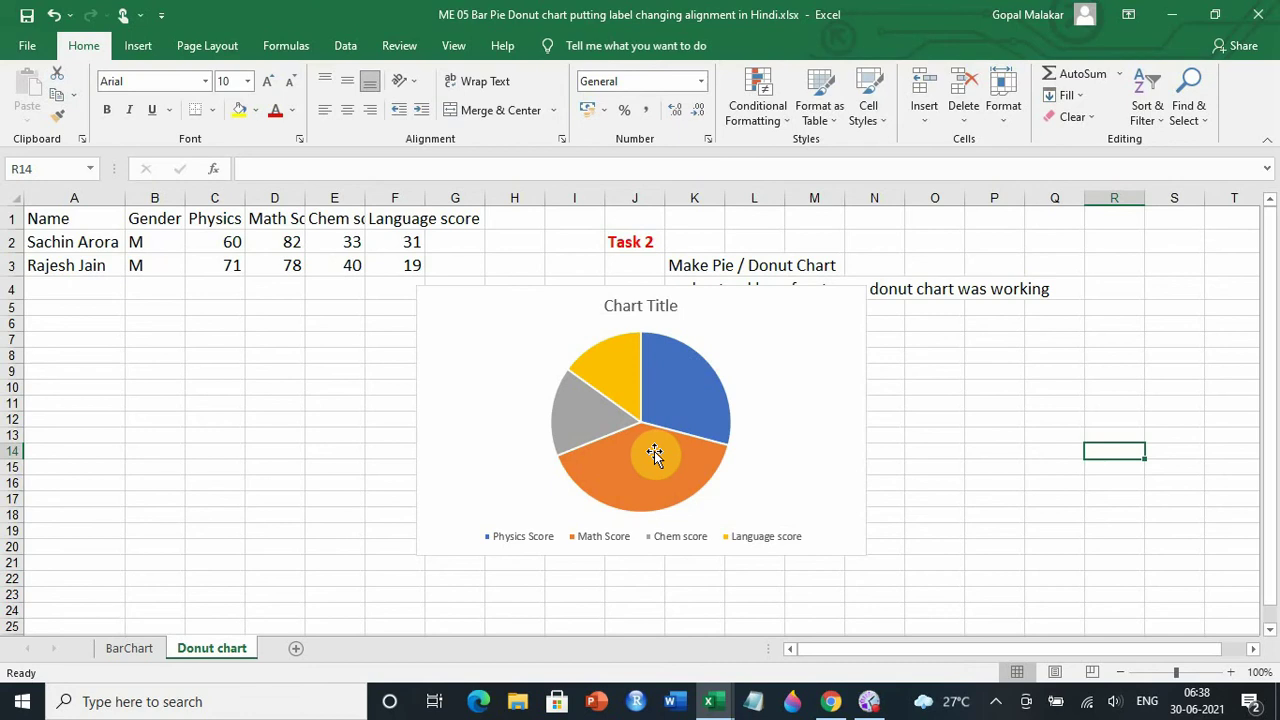
{"action": "mouse_move", "coordinate": [654, 453]}
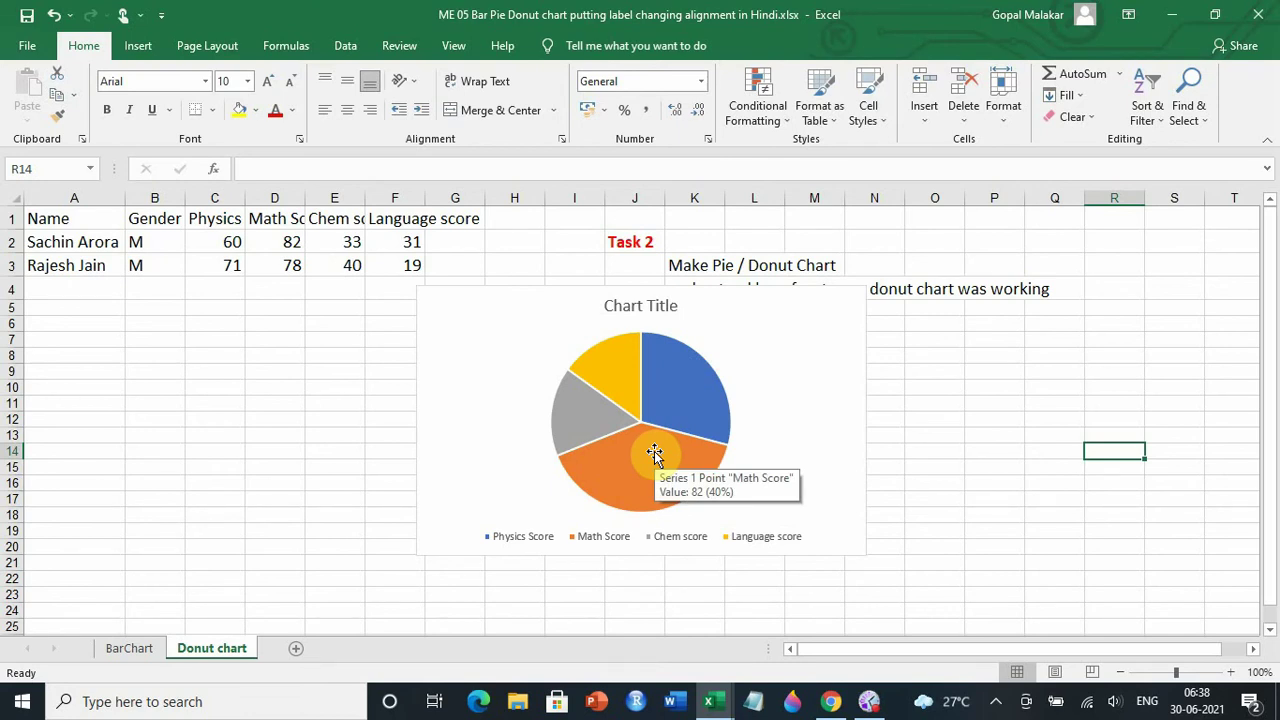
Apply the pie chart style with an uppercase title and coloured subject names outside the slices
{"action": "left_click", "coordinate": [786, 397]}
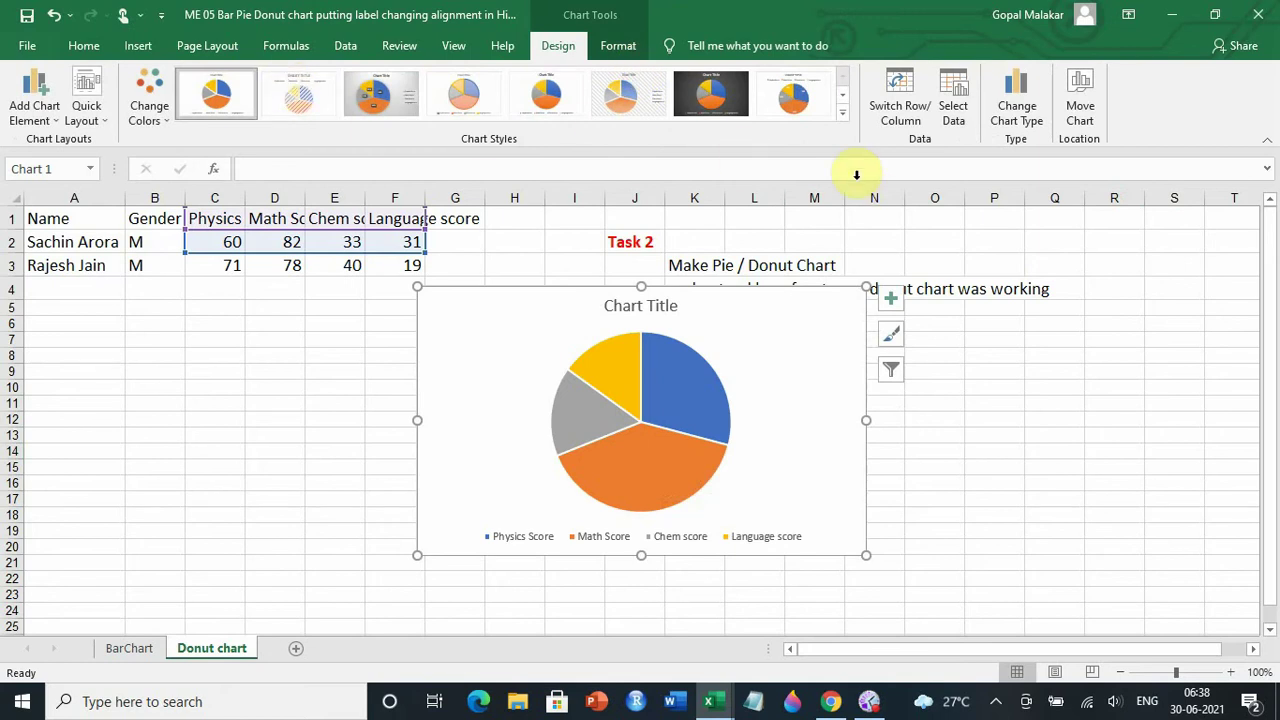
{"action": "left_click", "coordinate": [842, 113]}
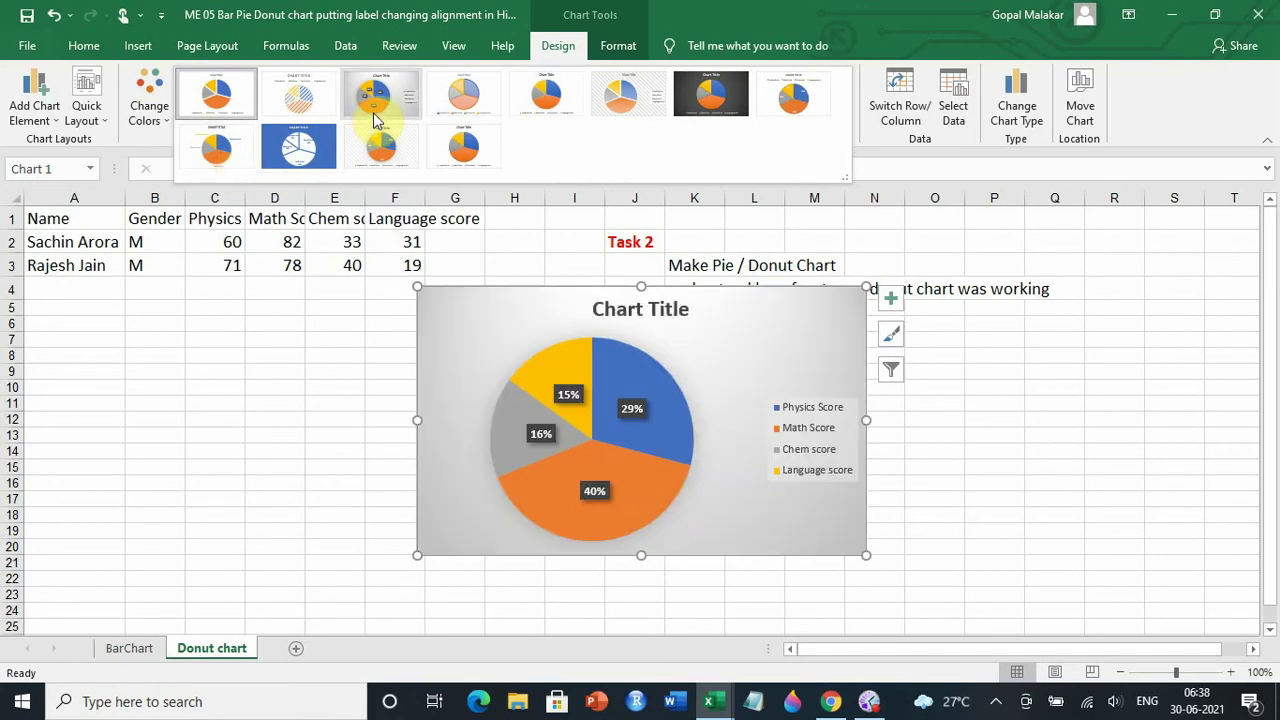
{"action": "left_click", "coordinate": [226, 165]}
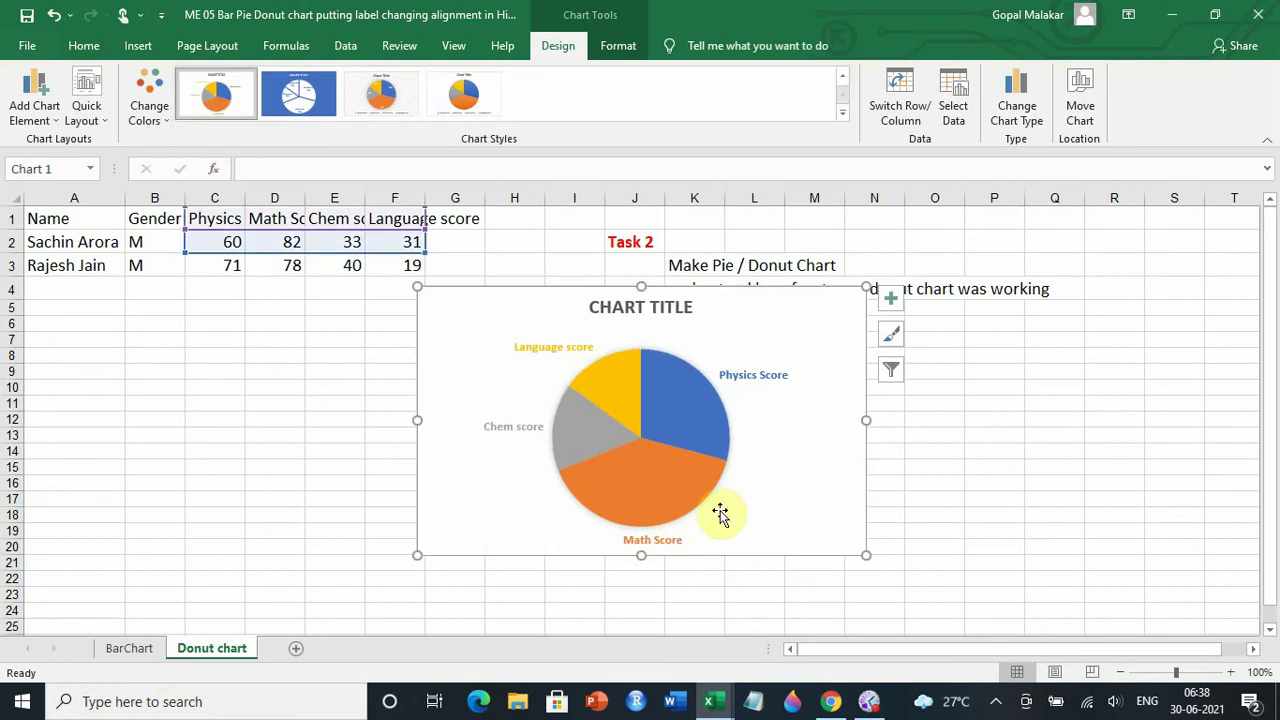
{"action": "left_click", "coordinate": [696, 591]}
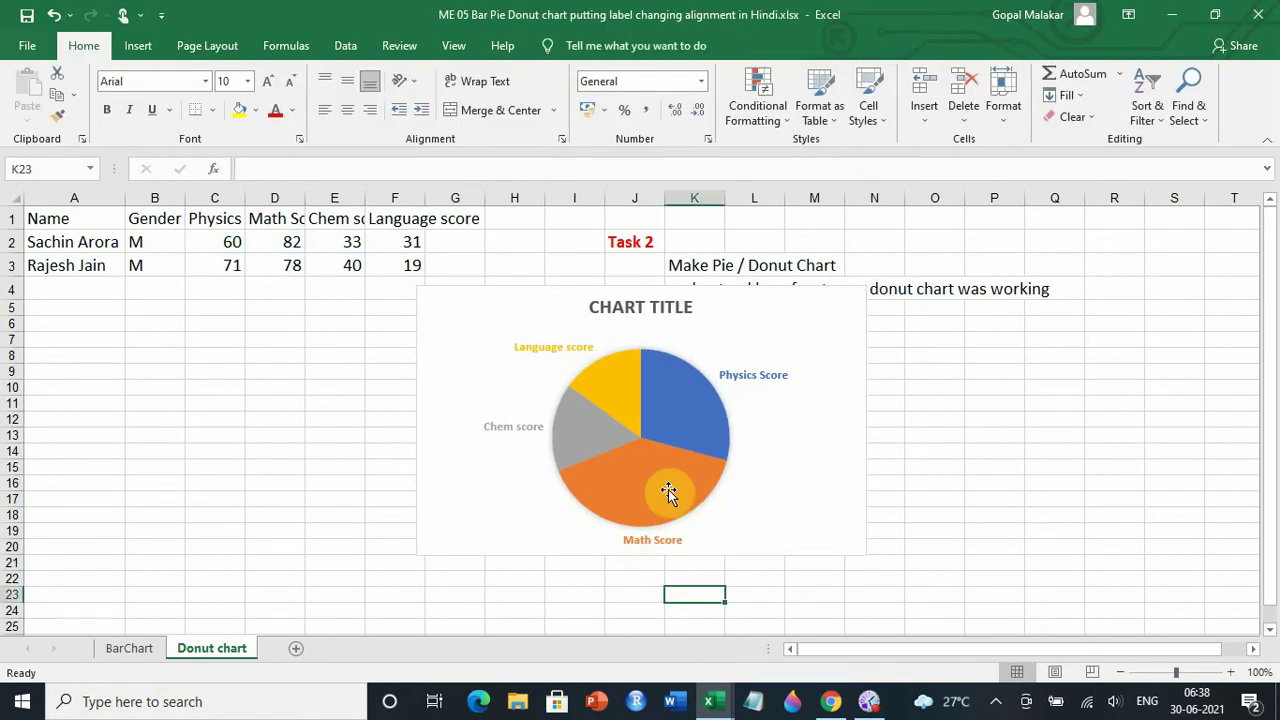
{"action": "left_click", "coordinate": [759, 407]}
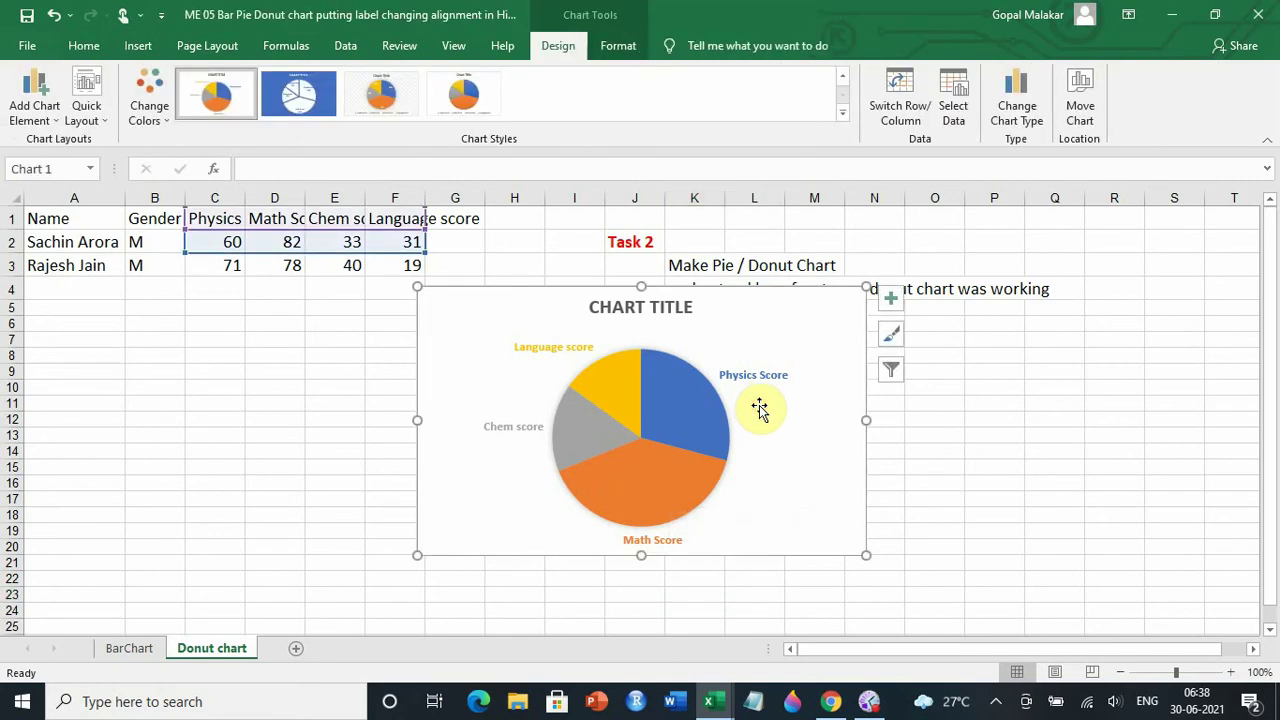
{"action": "left_click", "coordinate": [44, 118]}
{"action": "mouse_move", "coordinate": [72, 162]}
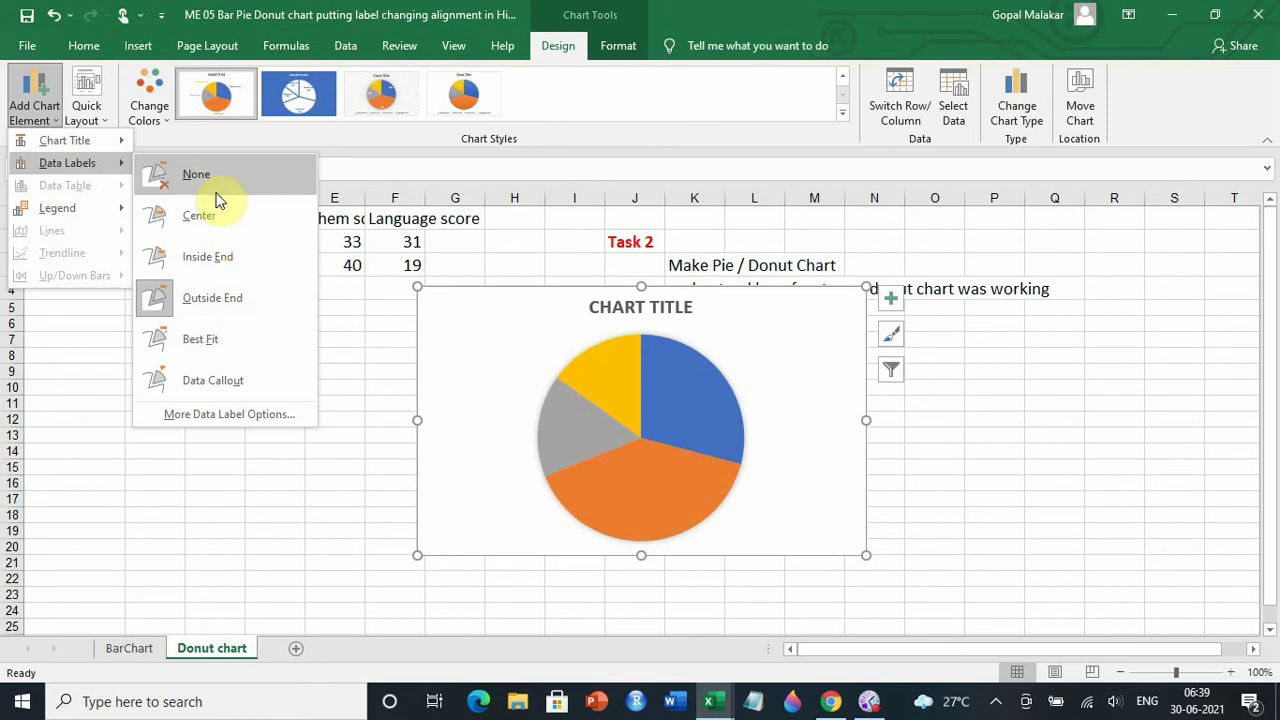
{"action": "left_click", "coordinate": [830, 430]}
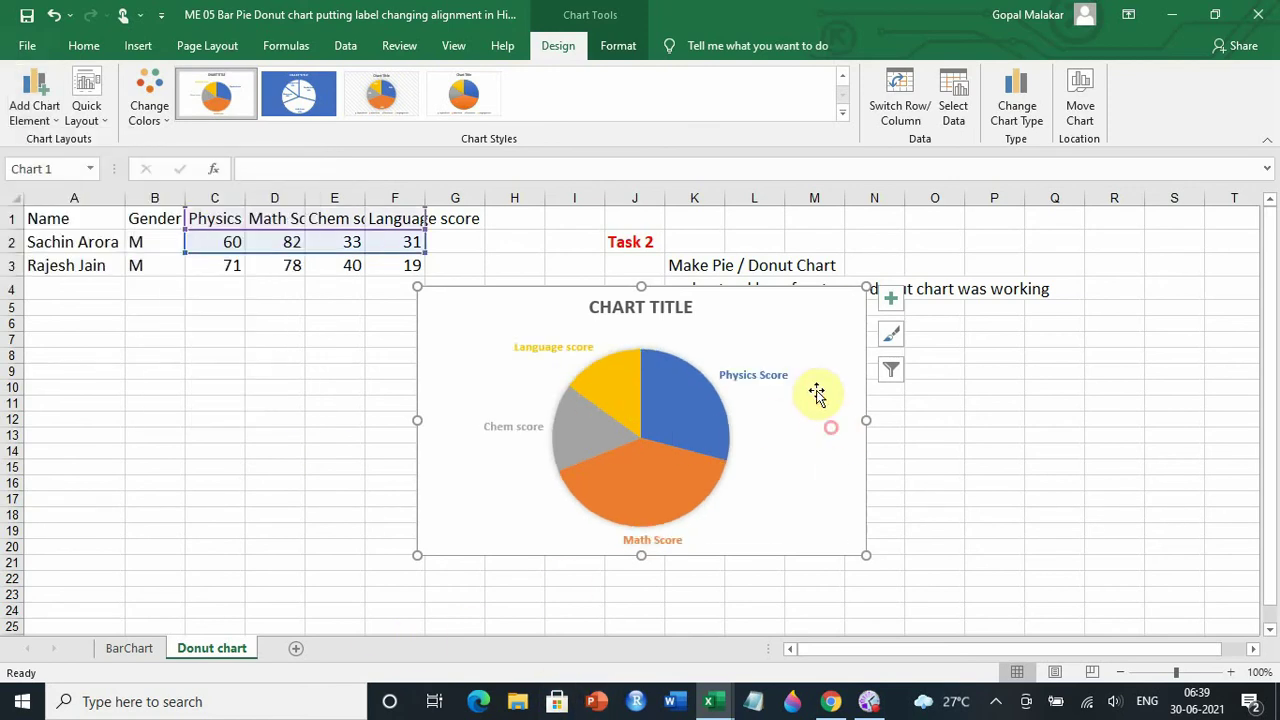
Apply the pie style with names and percentages inside the slices, and switch back to the style with coloured labels outside the slices
{"action": "left_click", "coordinate": [394, 110]}
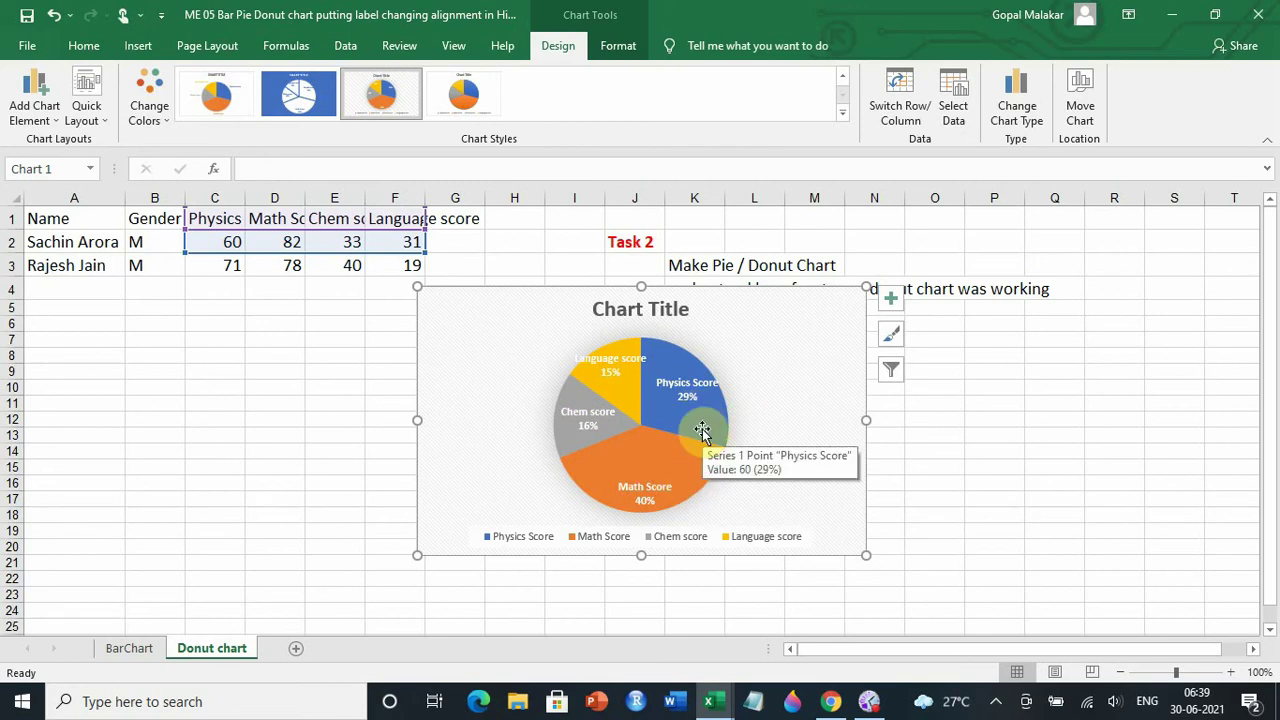
{"action": "left_click", "coordinate": [842, 114]}
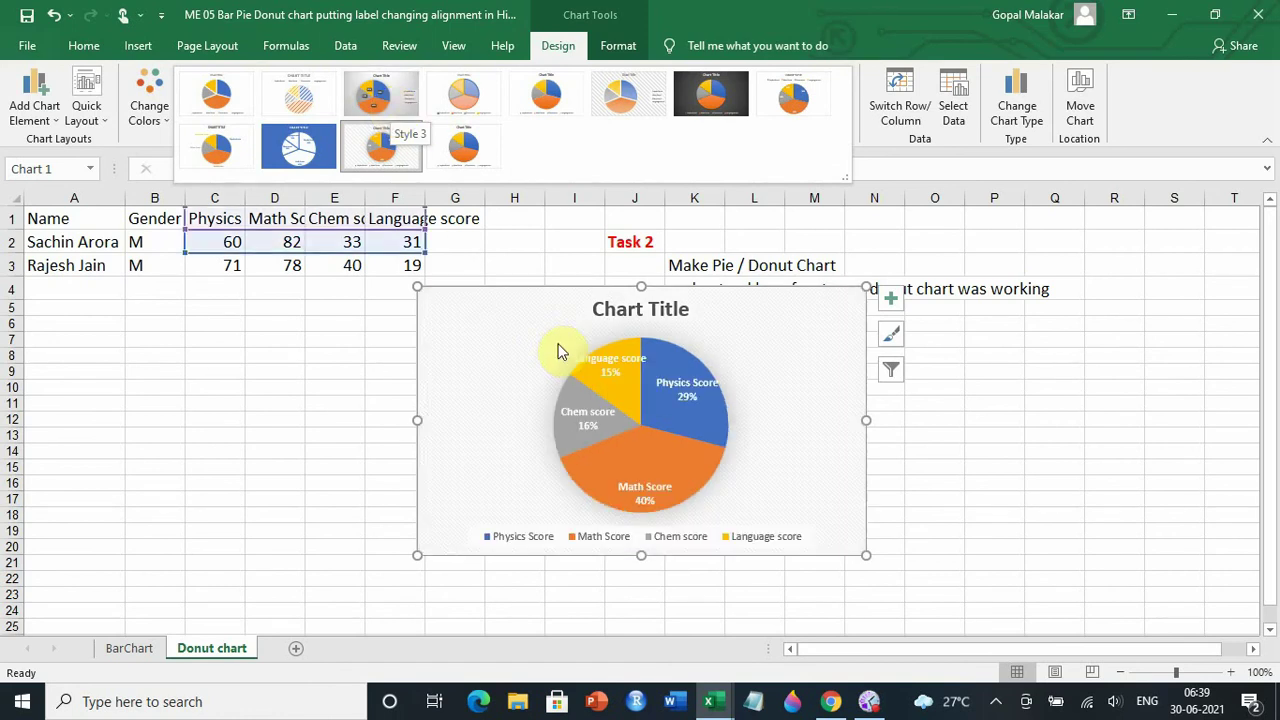
{"action": "left_click", "coordinate": [215, 150]}
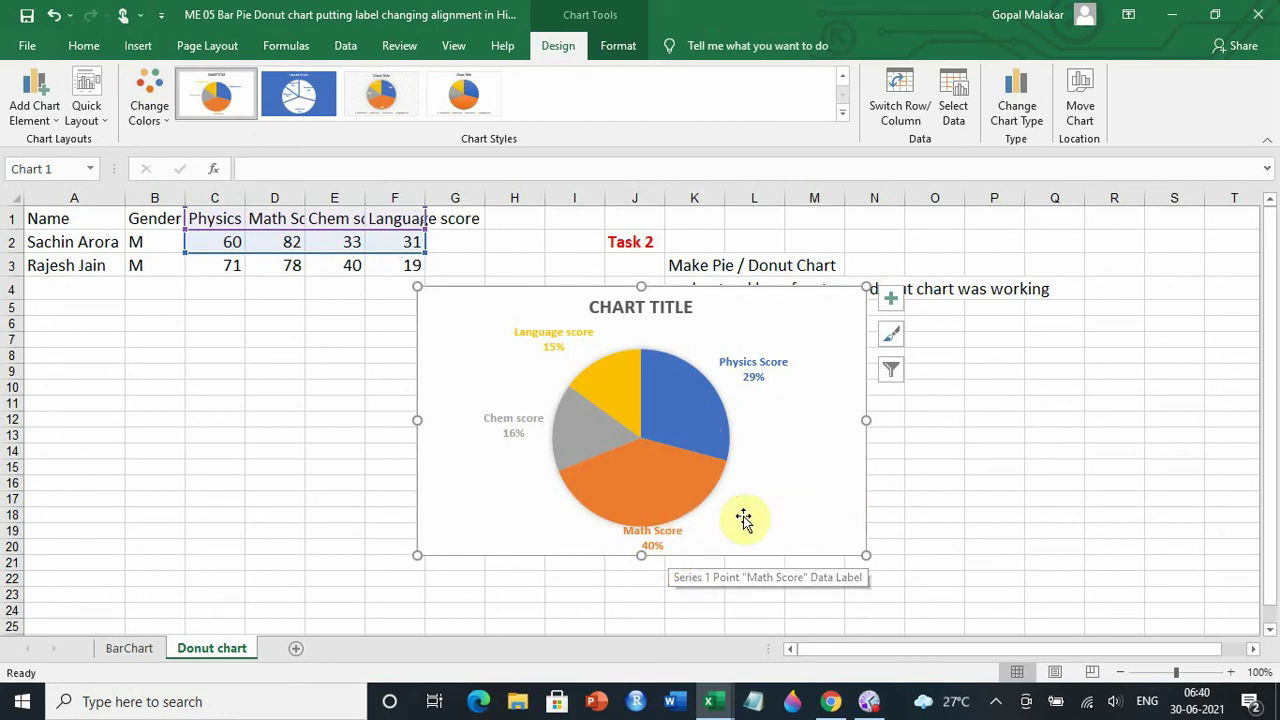
{"action": "left_click", "coordinate": [946, 489]}
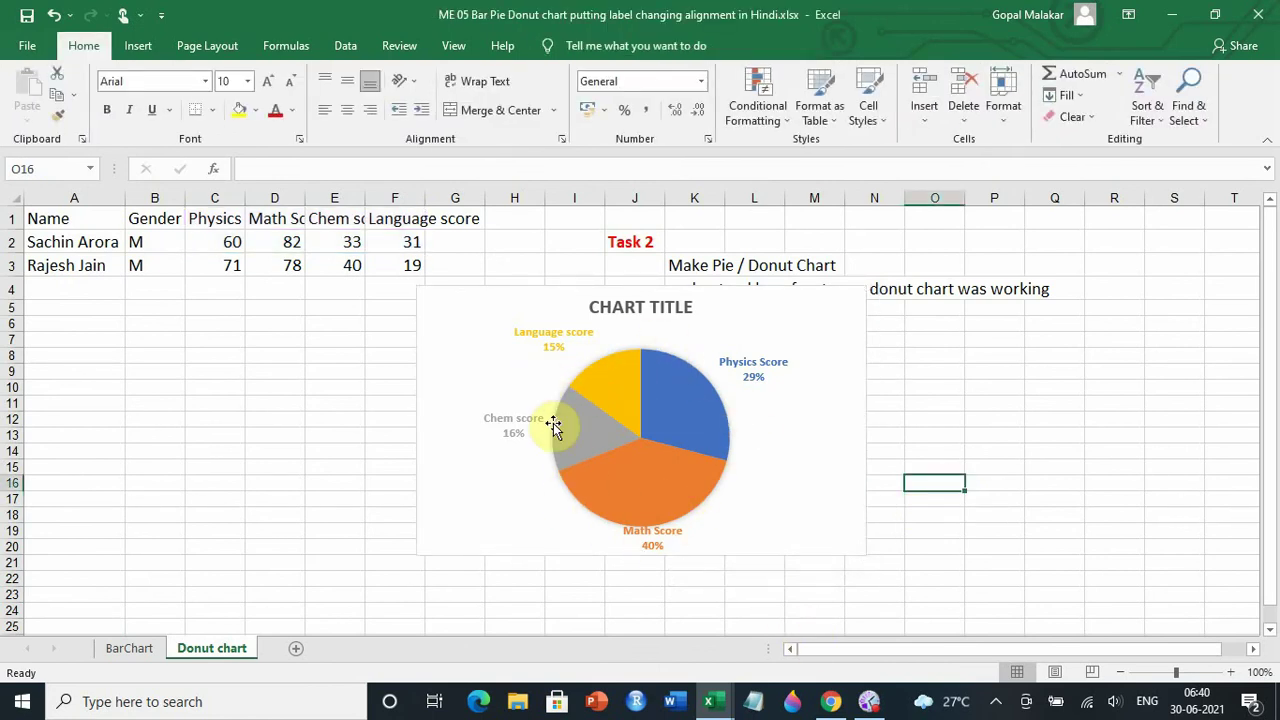
Convert the selected pie chart of subject scores into a doughnut chart
{"action": "left_click", "coordinate": [507, 518]}
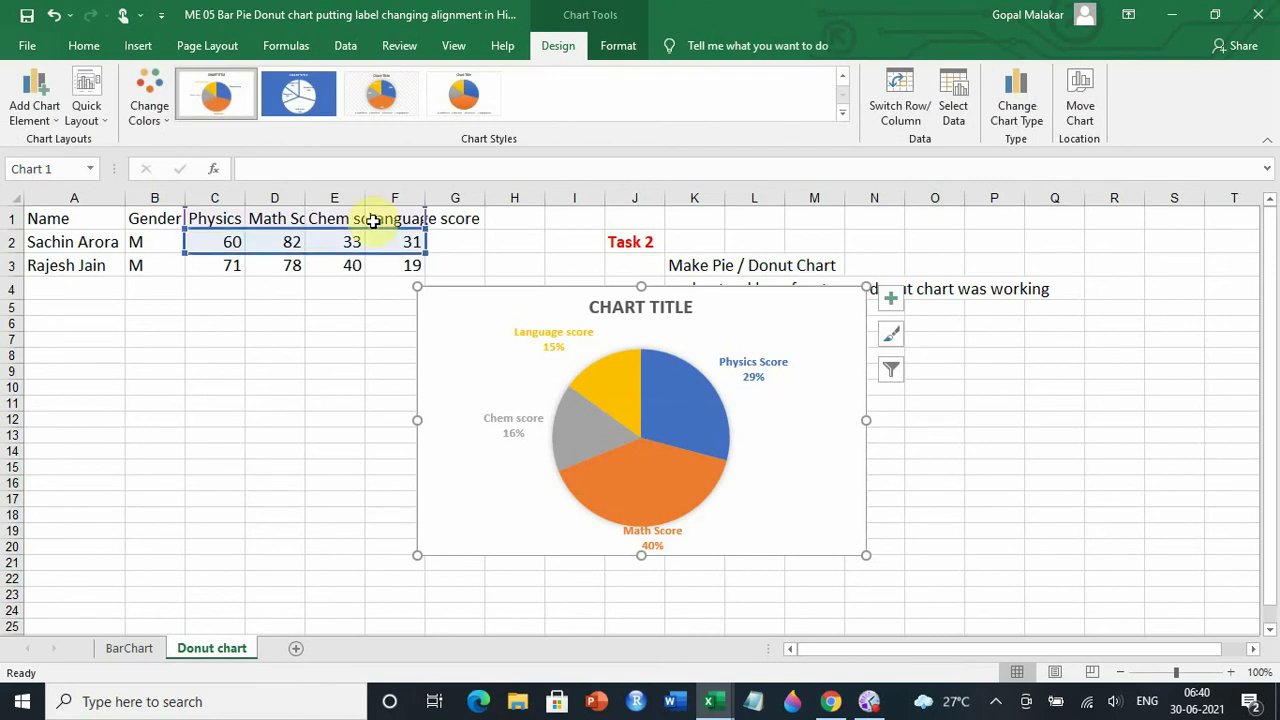
{"action": "left_click", "coordinate": [617, 45]}
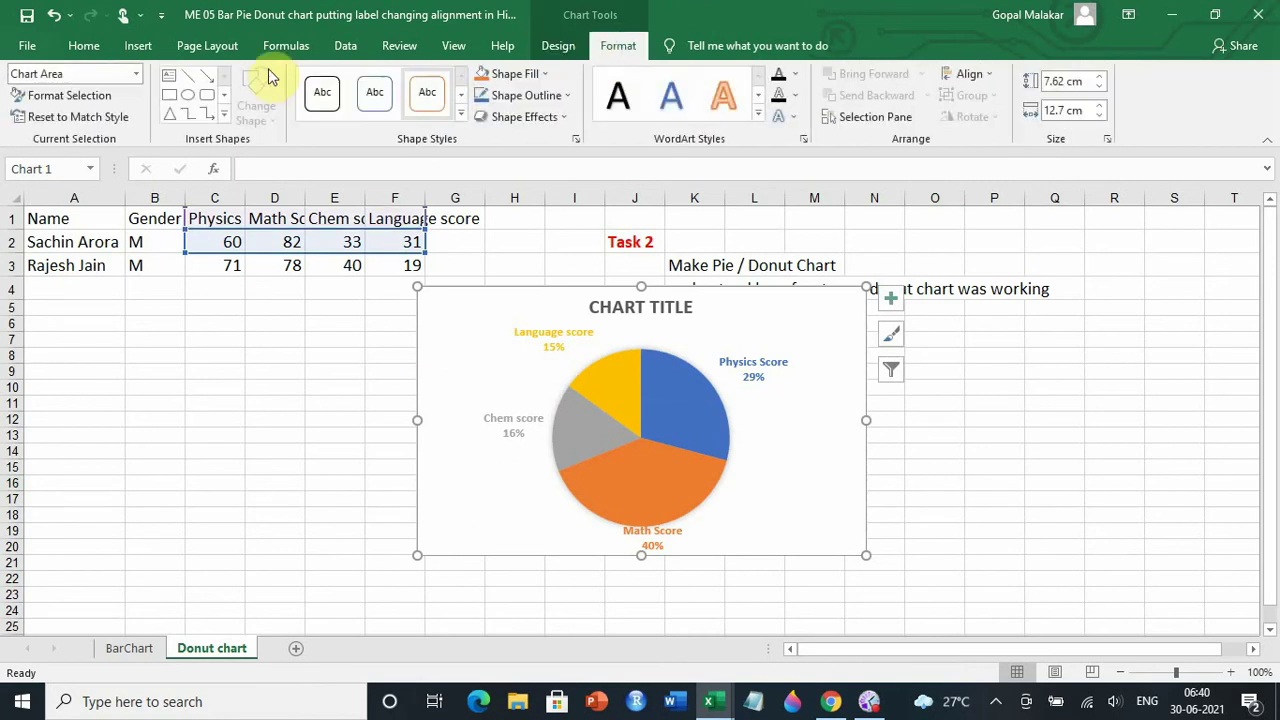
{"action": "left_click", "coordinate": [150, 46]}
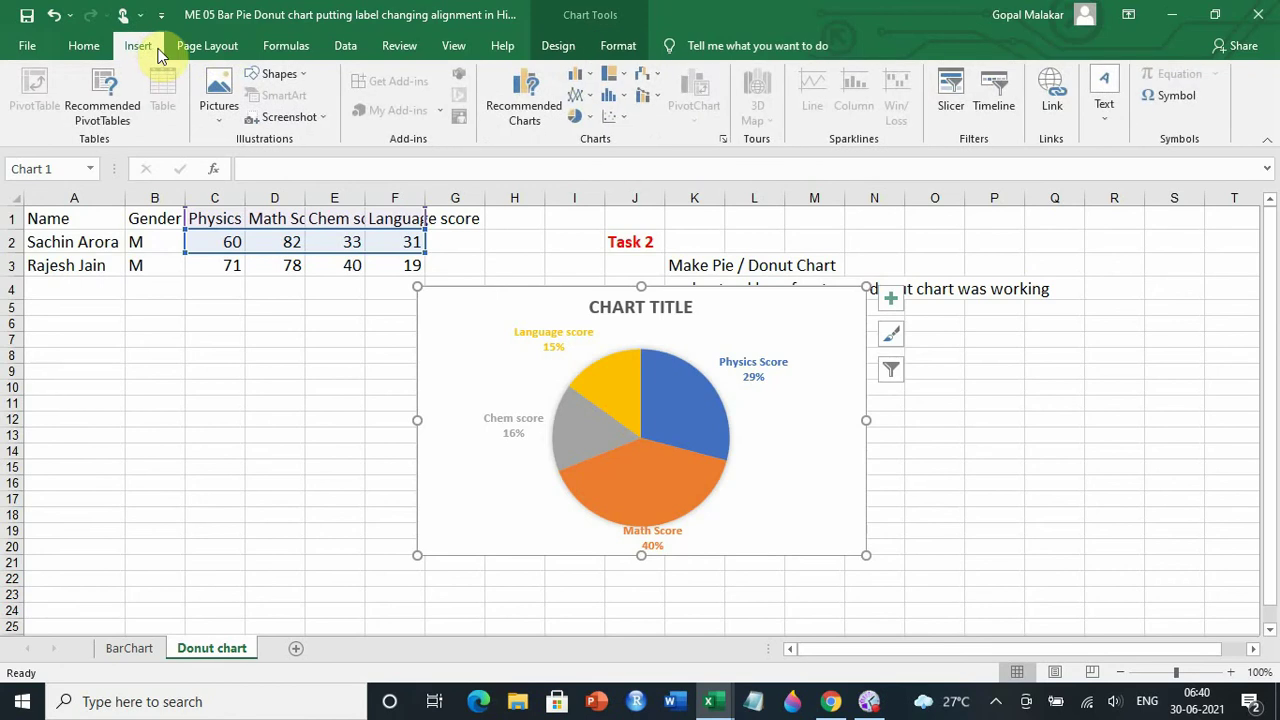
{"action": "left_click", "coordinate": [586, 117]}
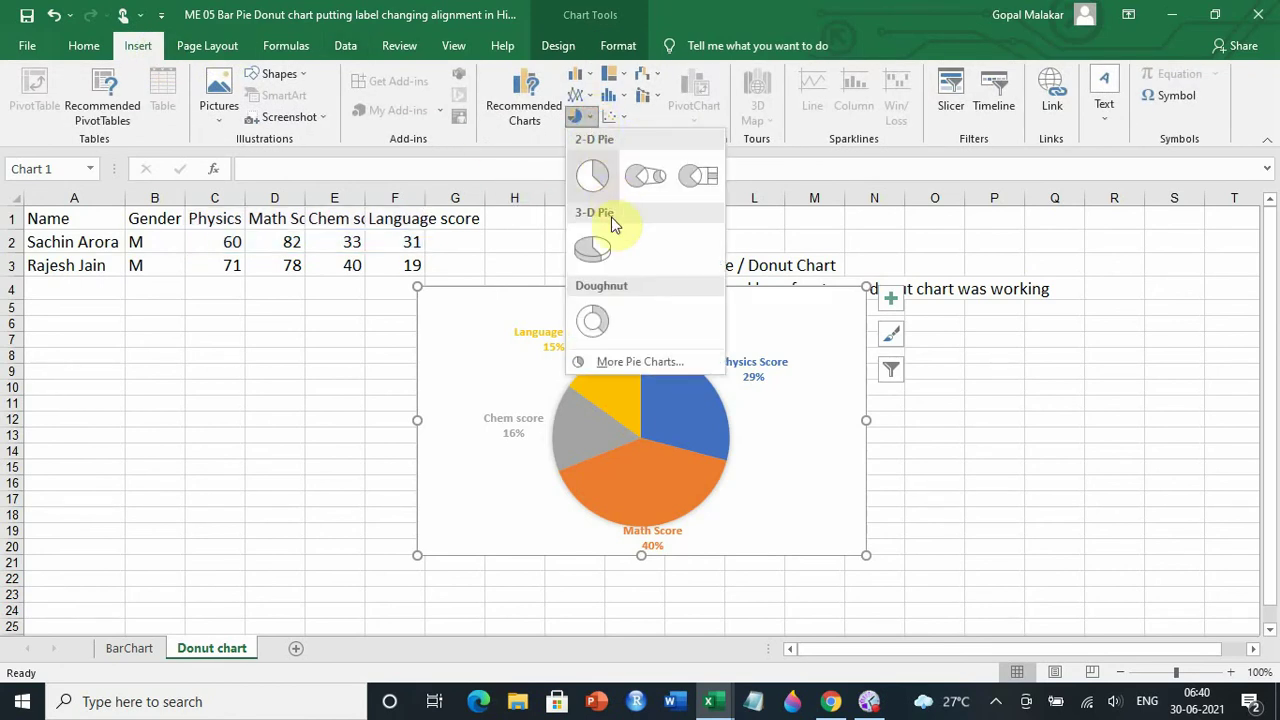
{"action": "left_click", "coordinate": [595, 320]}
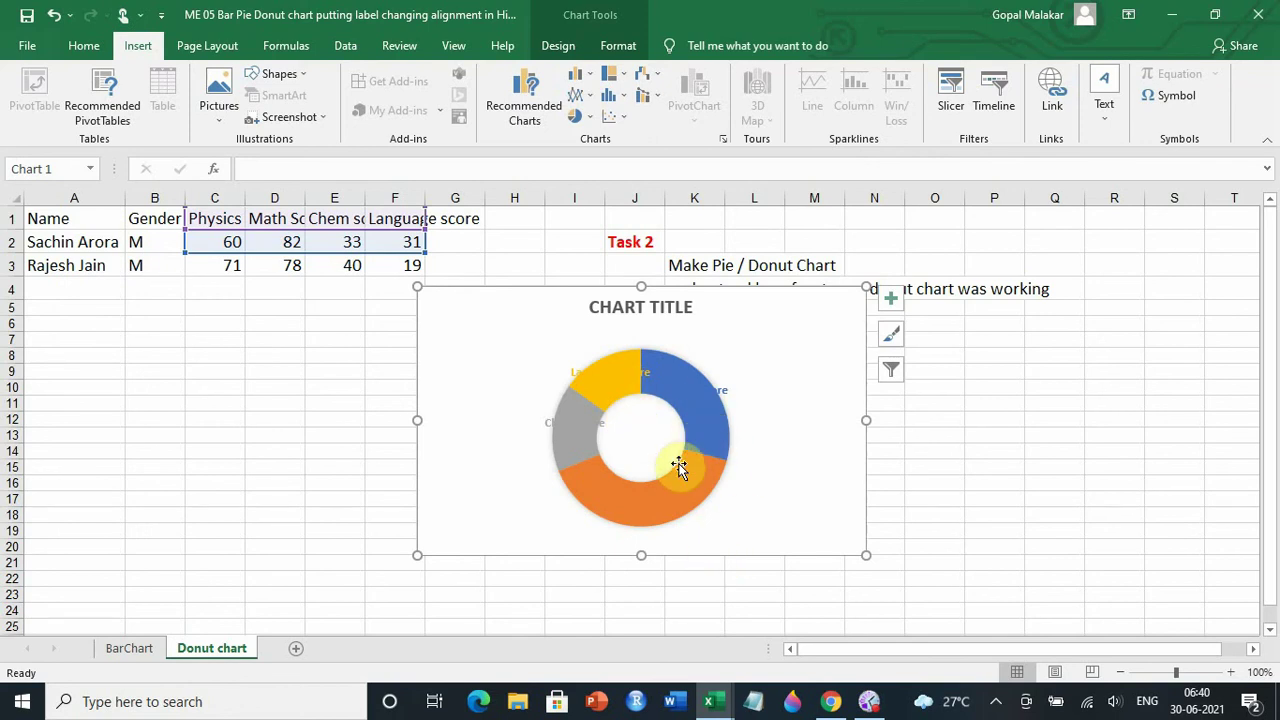
Apply the doughnut chart style with an uppercase title, legend above the ring, and white names and percentages inside the slices
{"action": "left_click", "coordinate": [560, 45]}
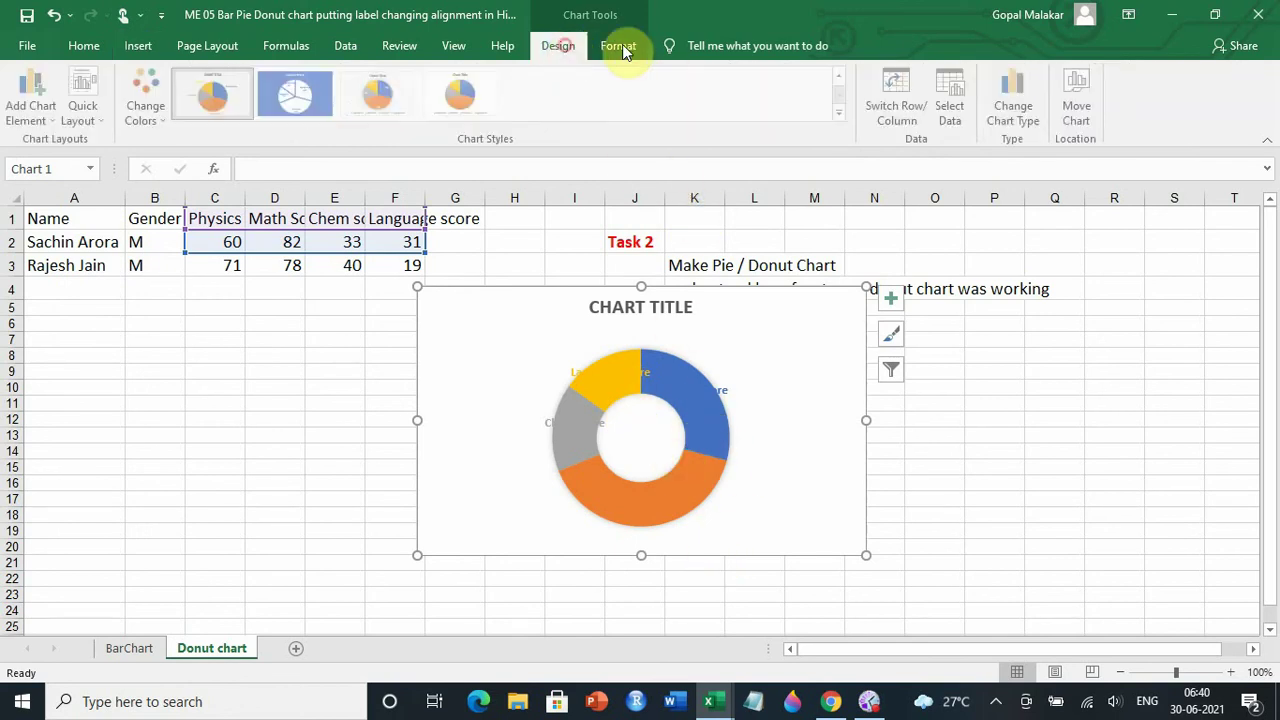
{"action": "left_click", "coordinate": [618, 45]}
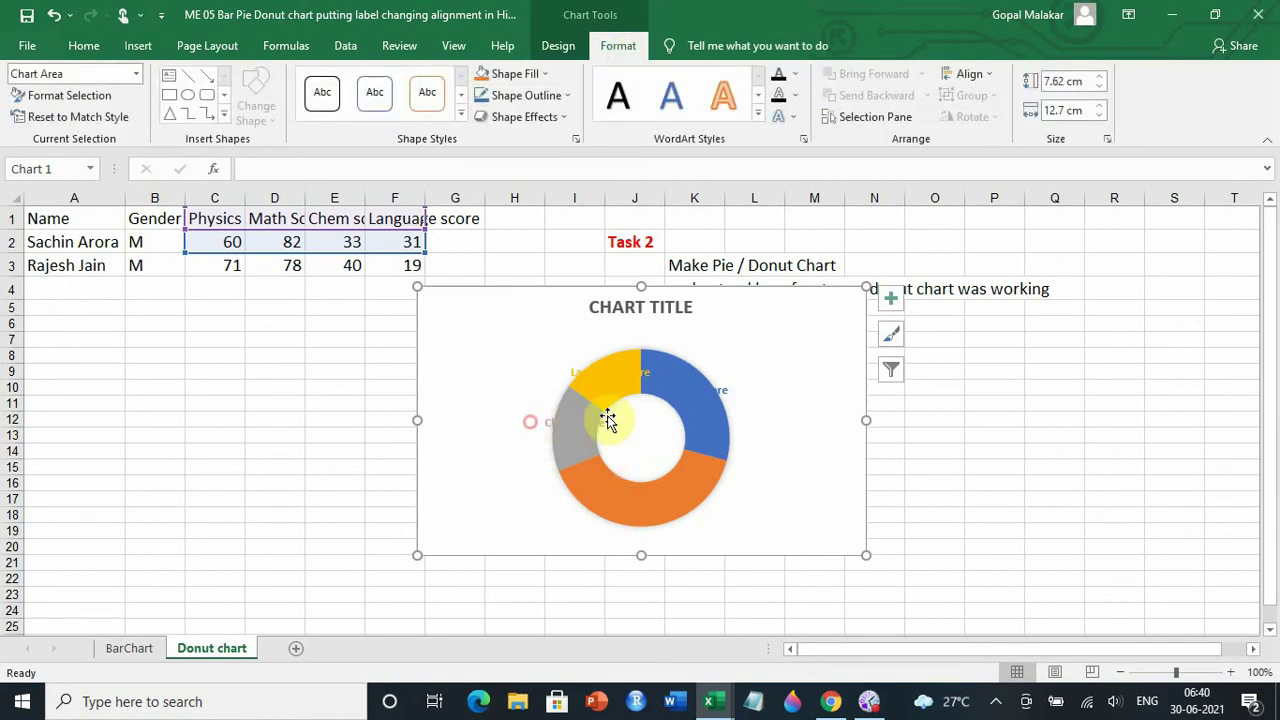
{"action": "left_click", "coordinate": [566, 46]}
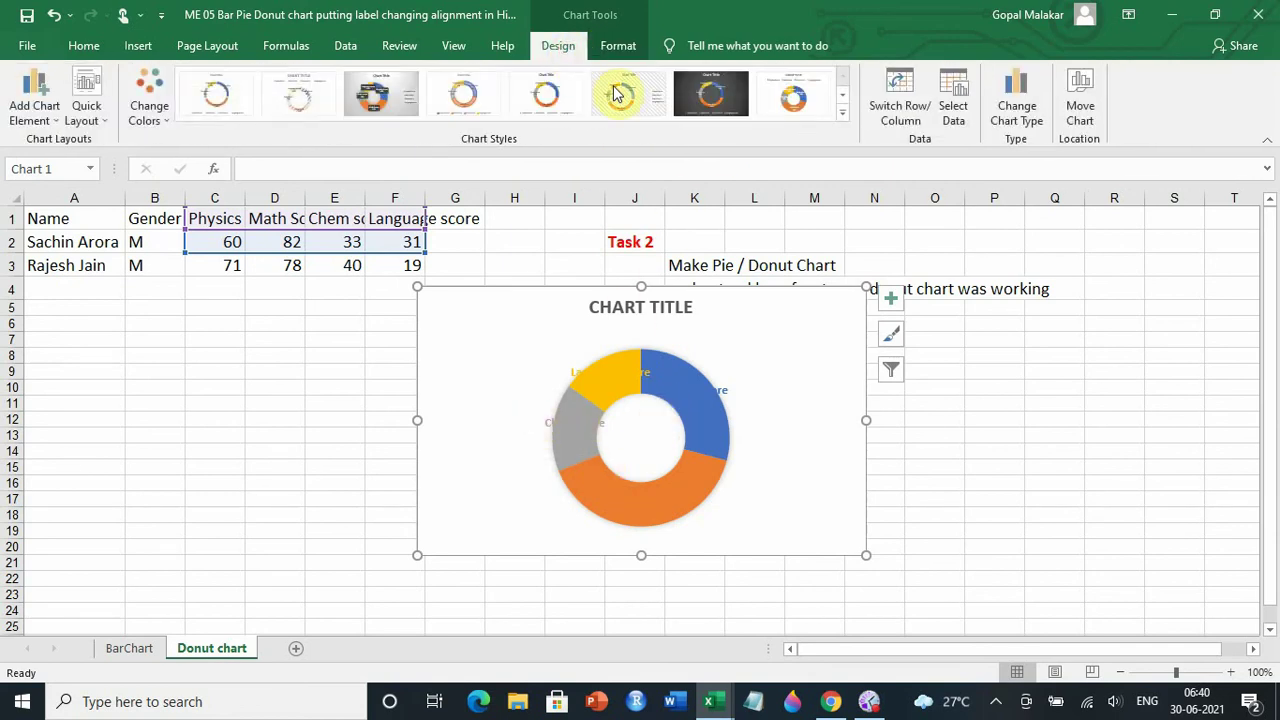
{"action": "left_click", "coordinate": [845, 116]}
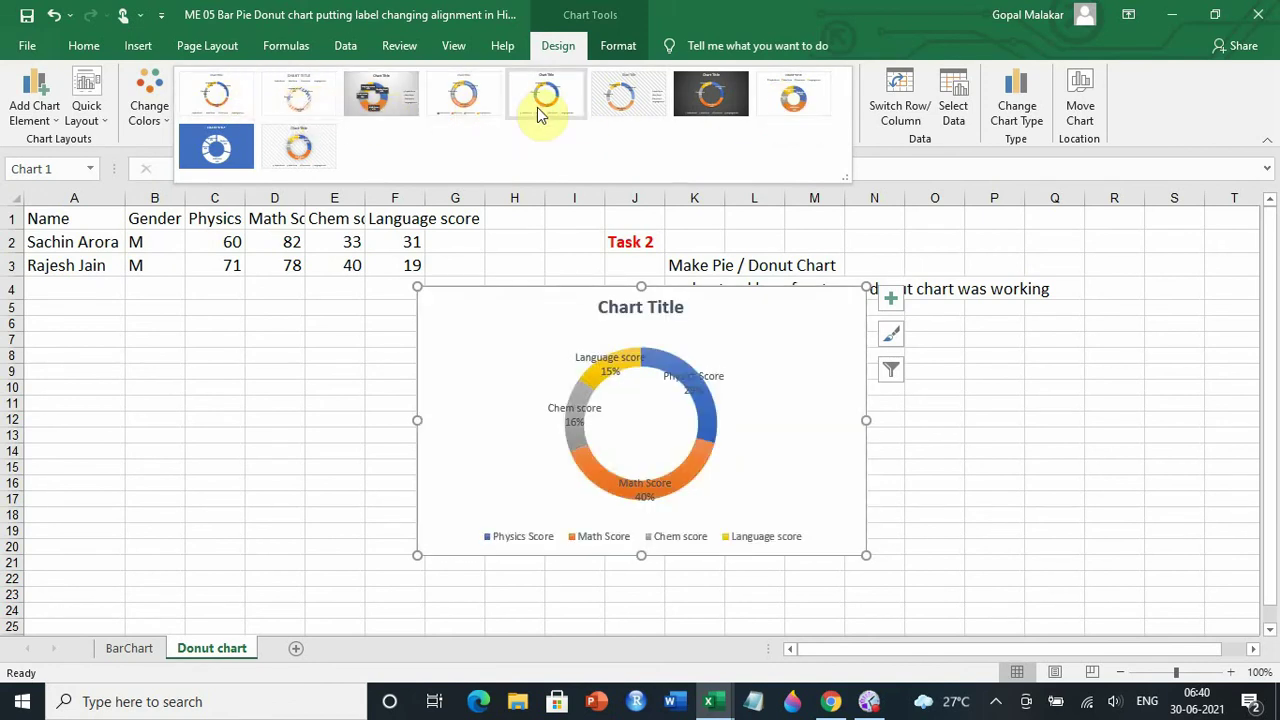
{"action": "left_click", "coordinate": [795, 118]}
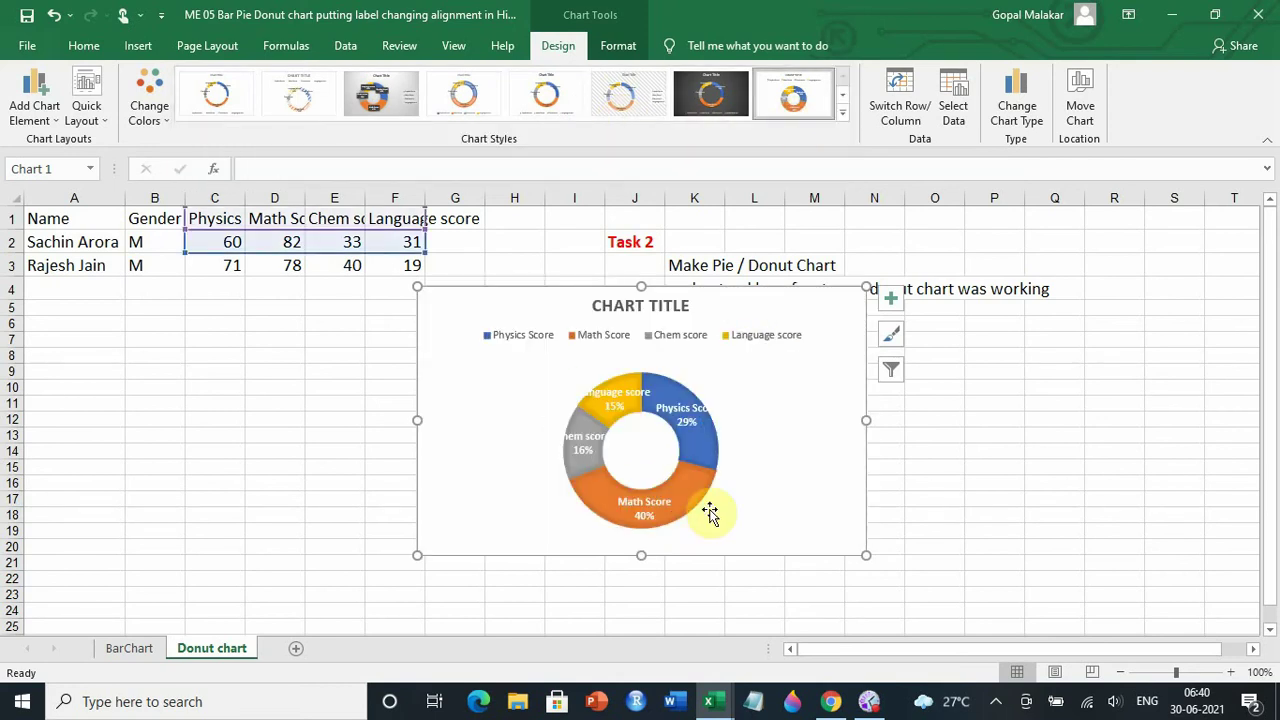
{"action": "left_click", "coordinate": [667, 594]}
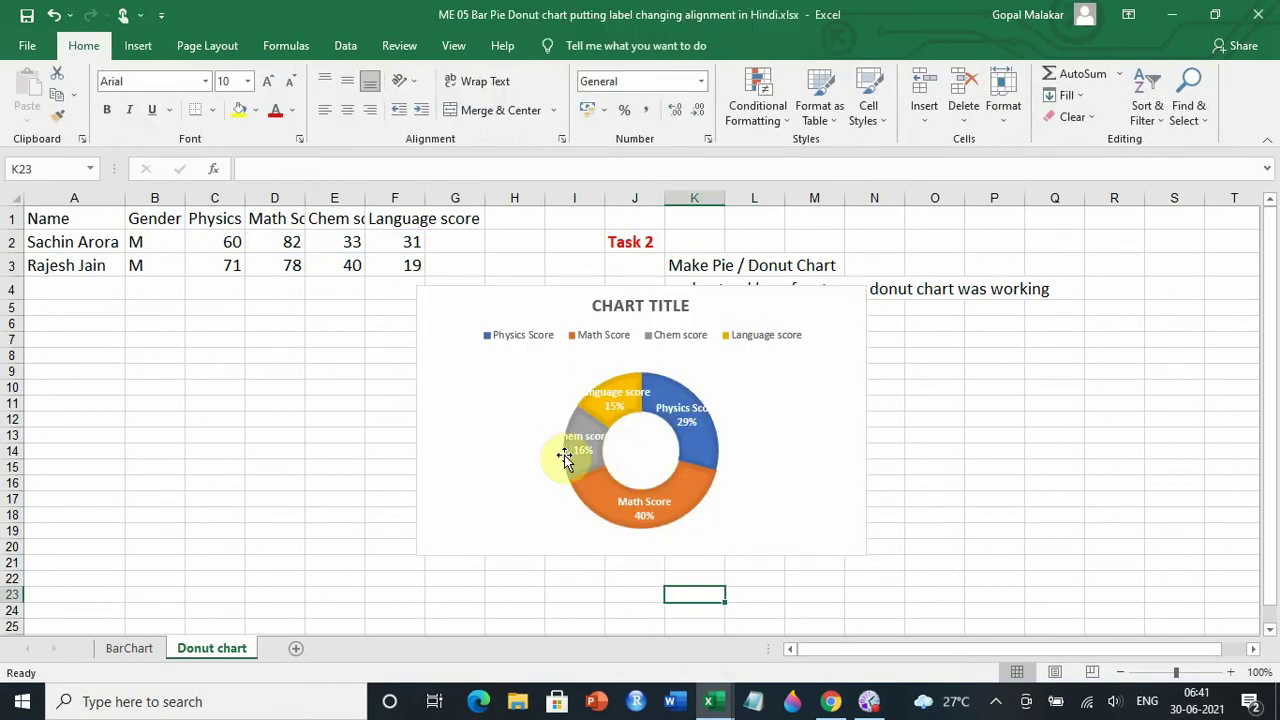
Shift the doughnut chart's data range down to the second student's scores in C3:F3
{"action": "left_click", "coordinate": [794, 380]}
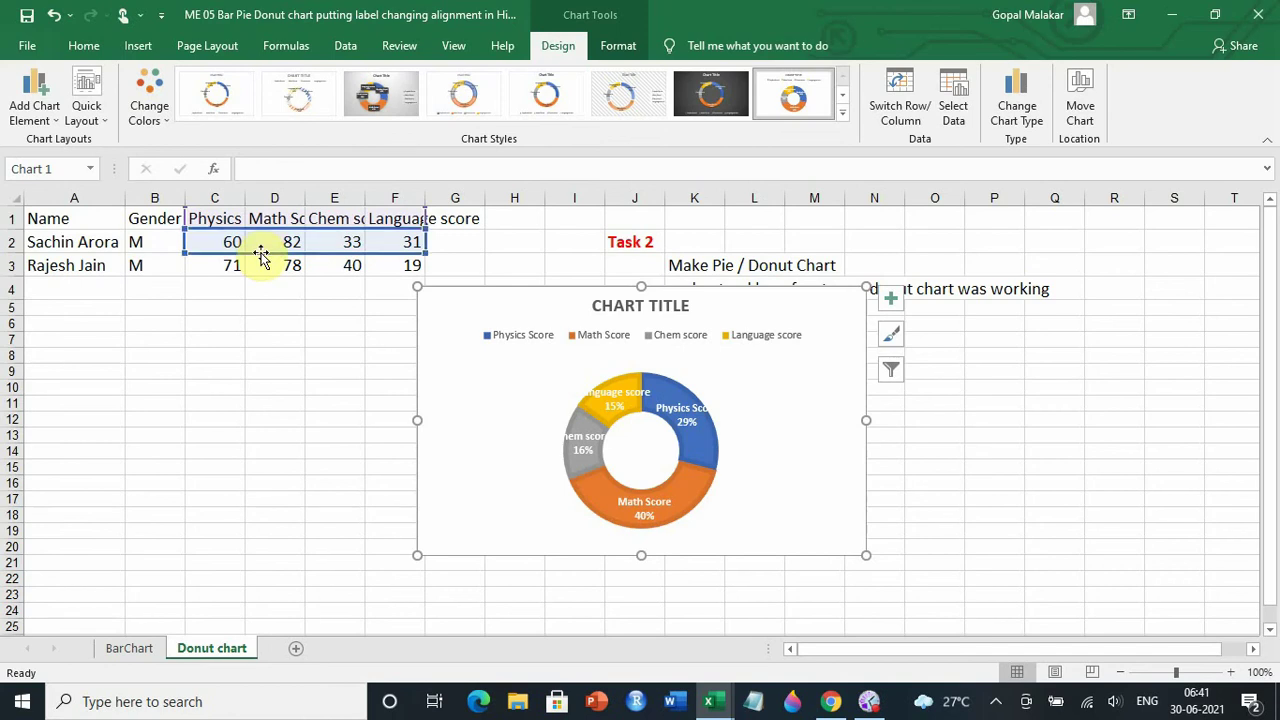
{"action": "left_click_drag", "start_coordinate": [261, 257], "coordinate": [261, 265]}
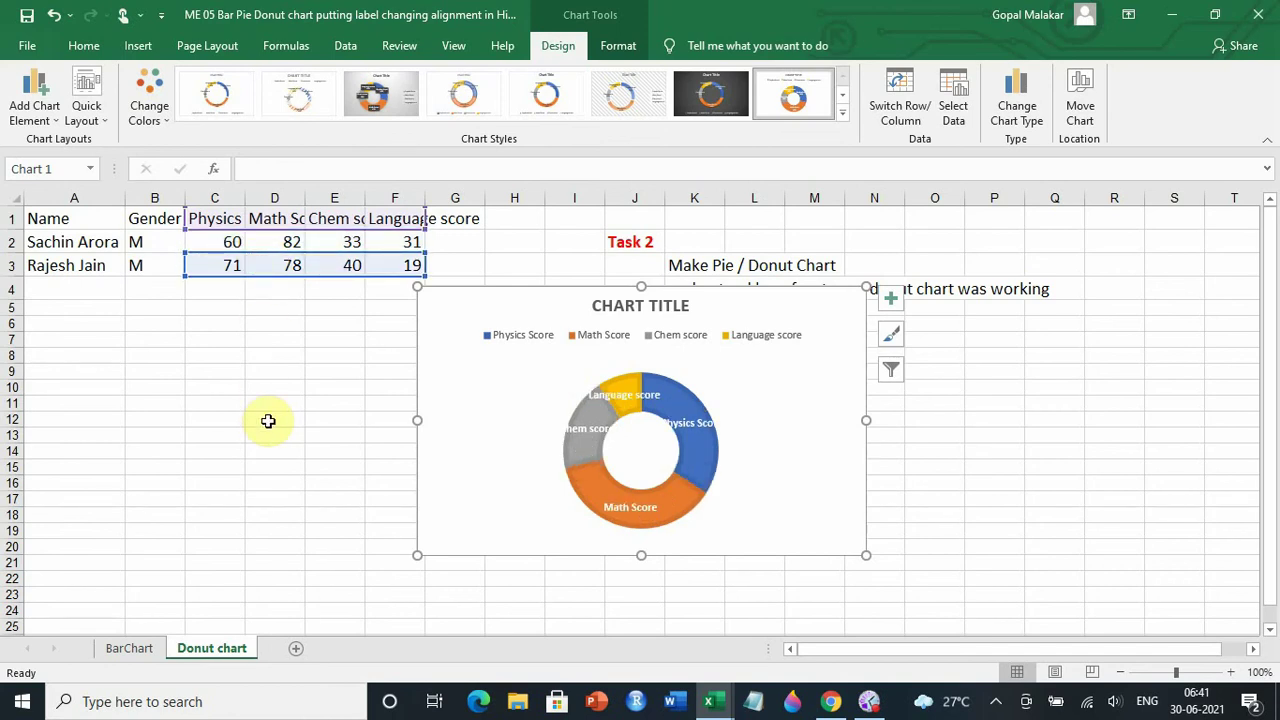
{"action": "left_click", "coordinate": [268, 421]}
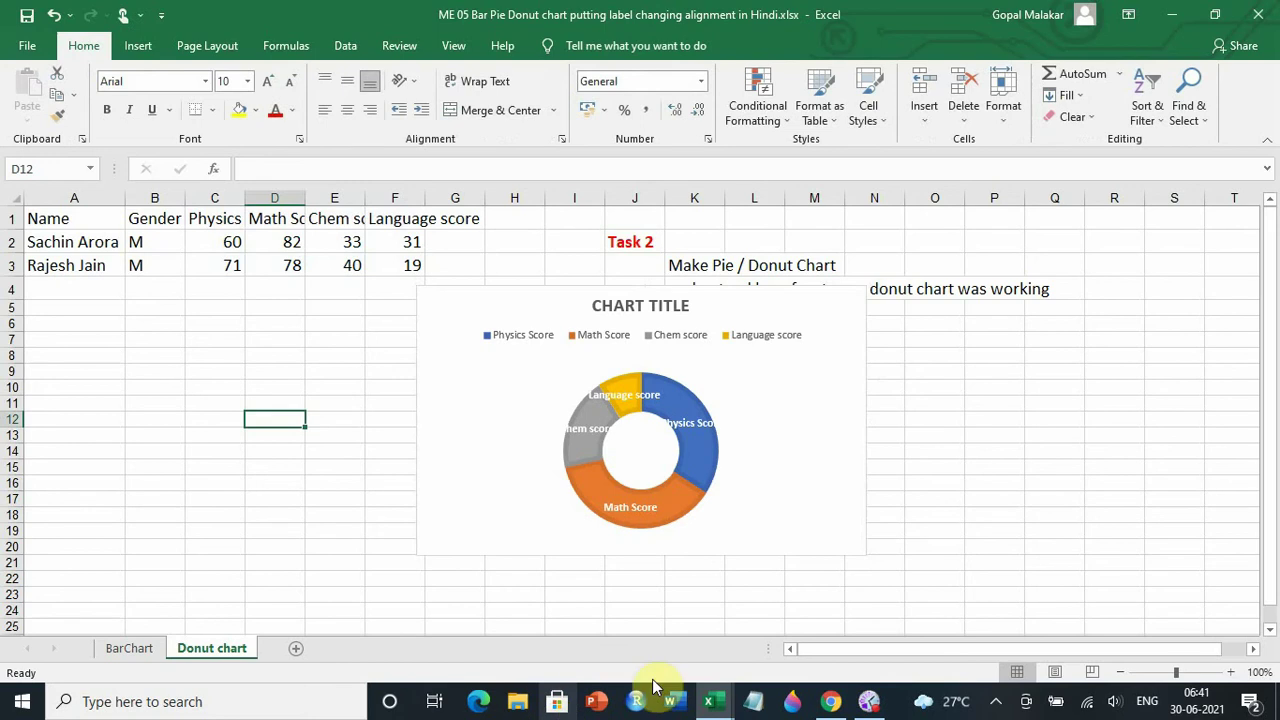
Switch to the workbook ME_00 what will you learn.xlsx and set the Roll No in D3 to 1
{"action": "mouse_move", "coordinate": [700, 705]}
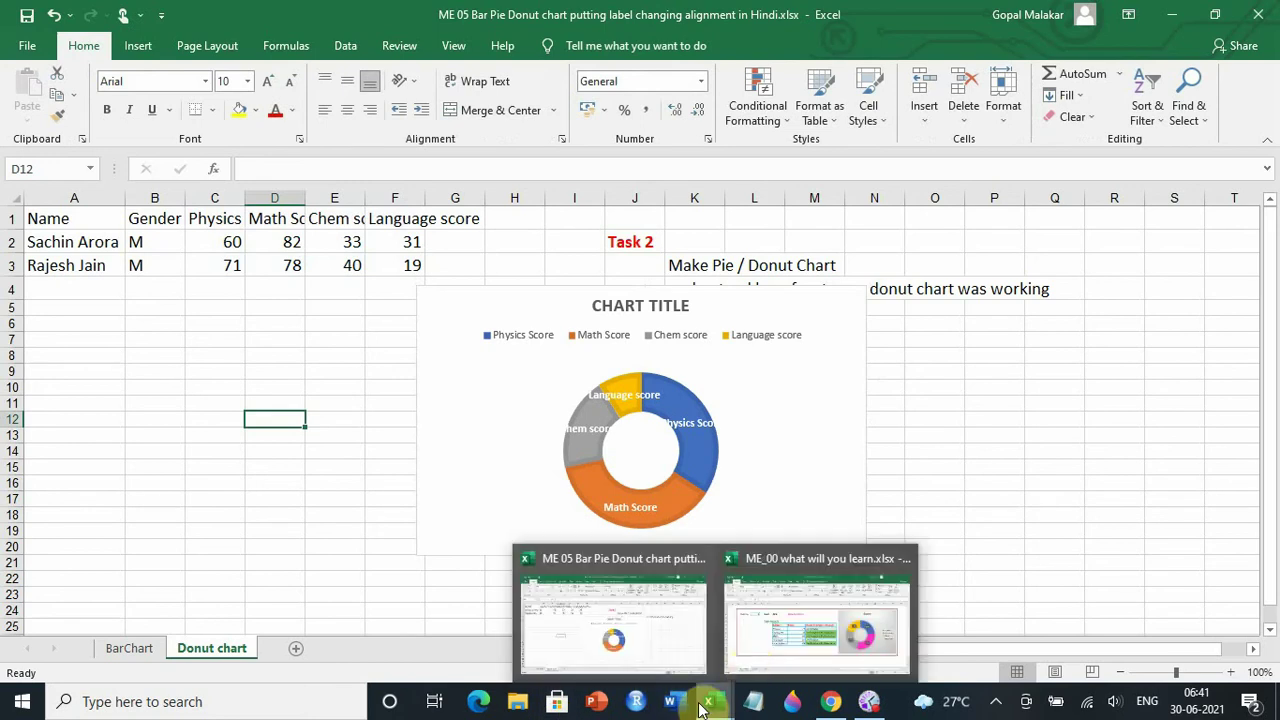
{"action": "left_click", "coordinate": [752, 664]}
{"action": "left_click", "coordinate": [222, 271]}
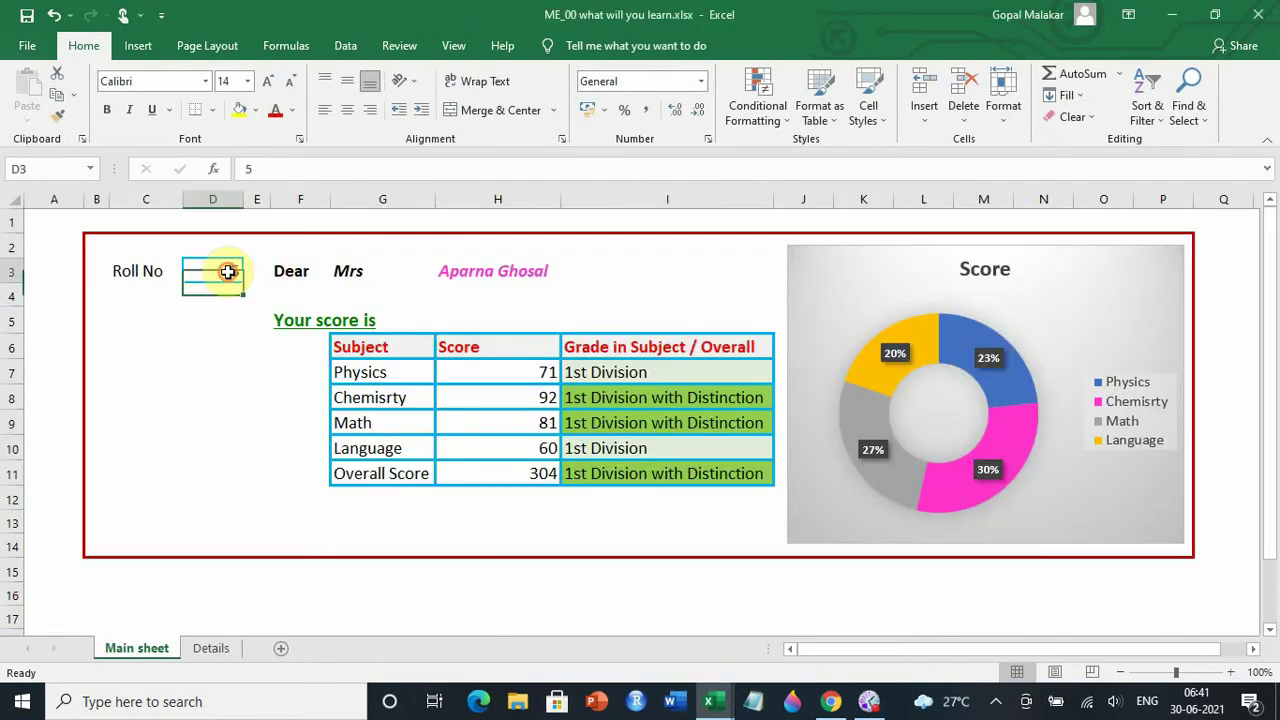
{"action": "type", "text": "1"}
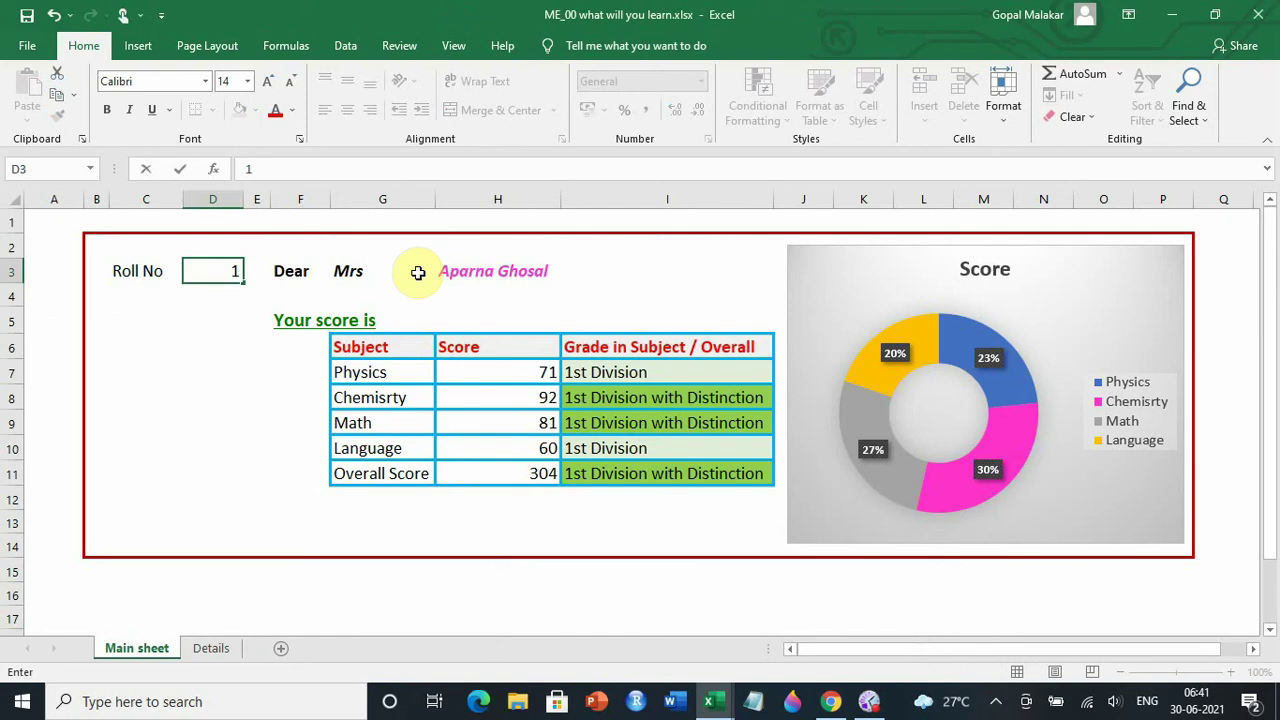
{"action": "key", "text": "Return"}
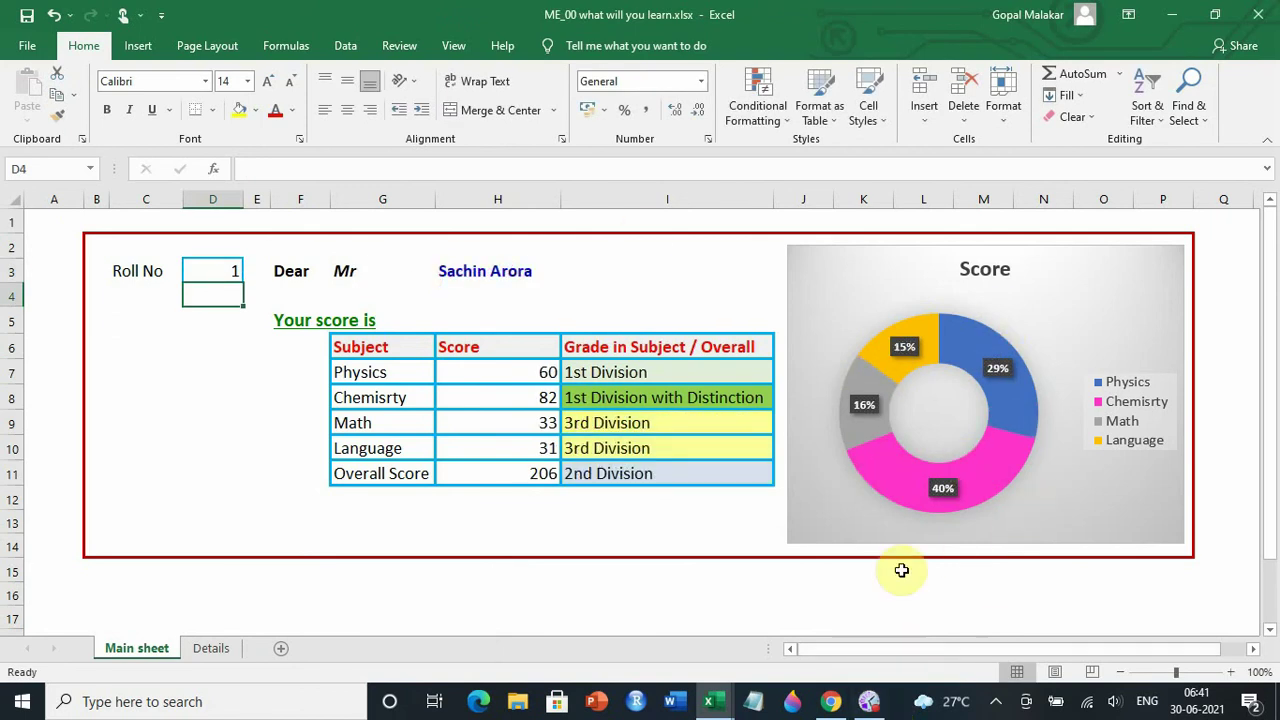
Examine the Score chart's source range, the lookup formula behind the Physics score, and the student records on the Details sheet
{"action": "left_click", "coordinate": [1026, 313]}
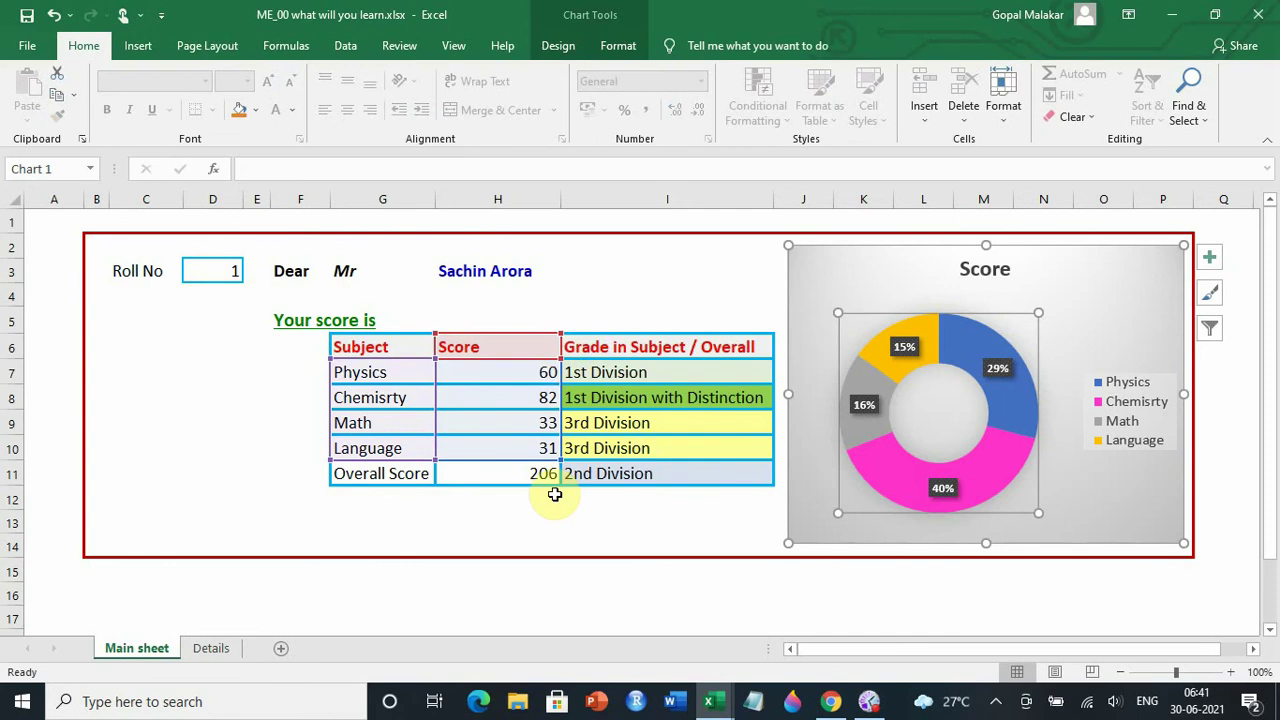
{"action": "left_click", "coordinate": [534, 378]}
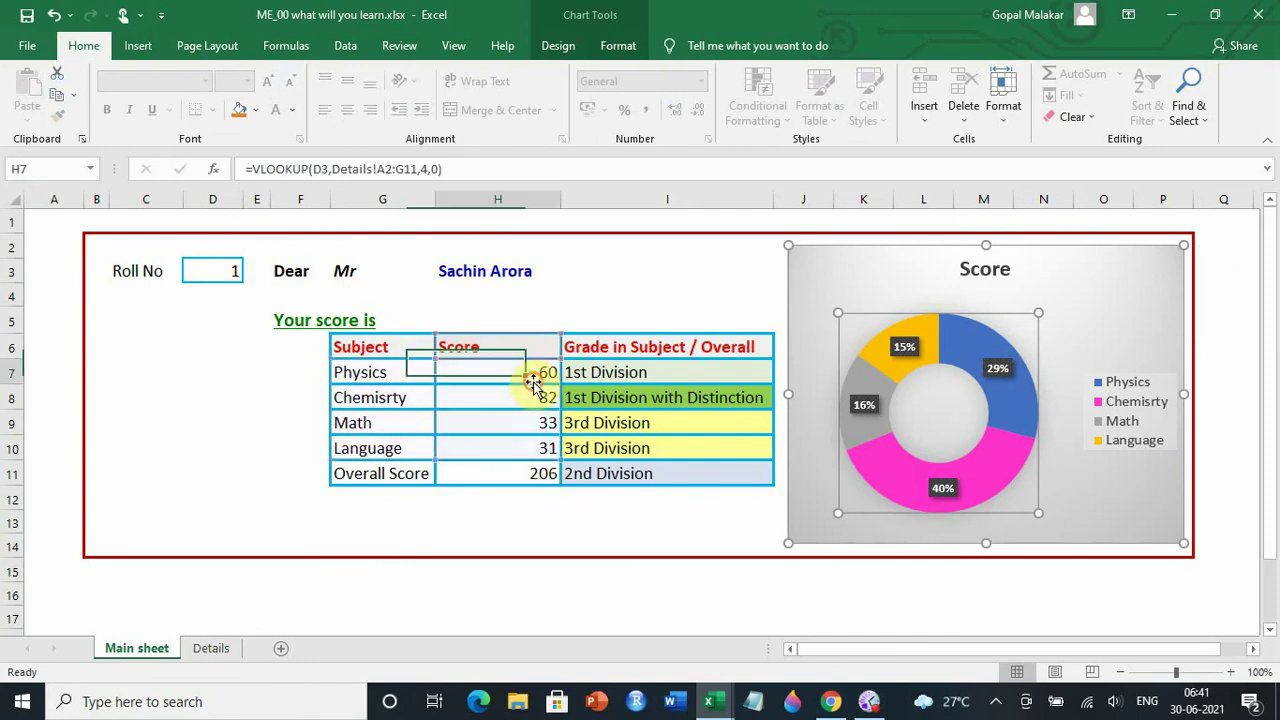
{"action": "left_click", "coordinate": [535, 447]}
{"action": "left_click", "coordinate": [236, 402]}
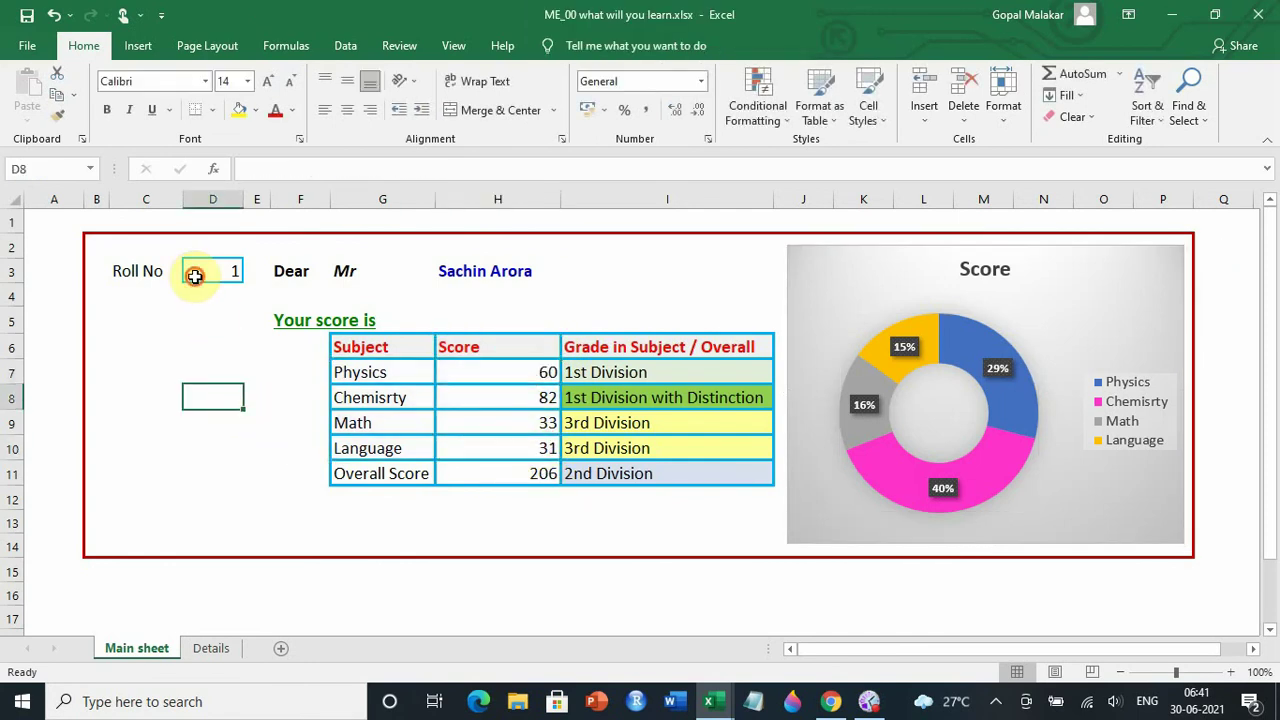
{"action": "left_click", "coordinate": [191, 270]}
{"action": "left_click", "coordinate": [528, 371]}
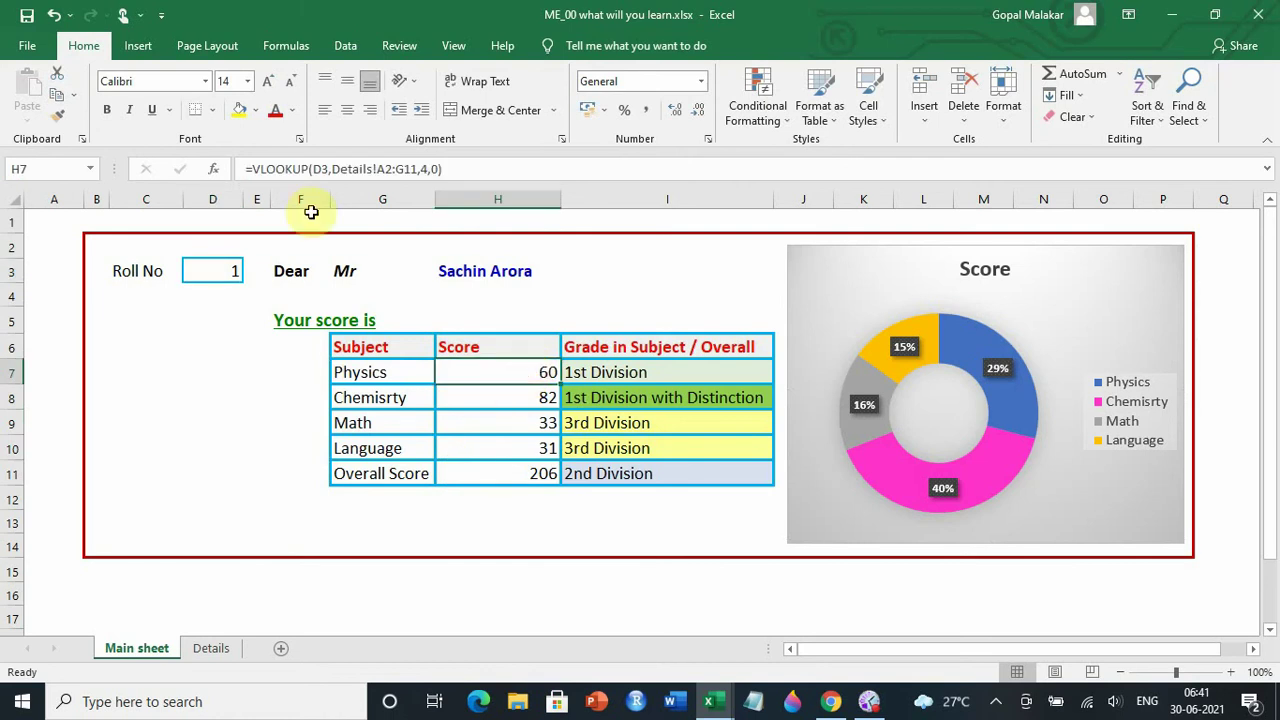
{"action": "left_click", "coordinate": [212, 648]}
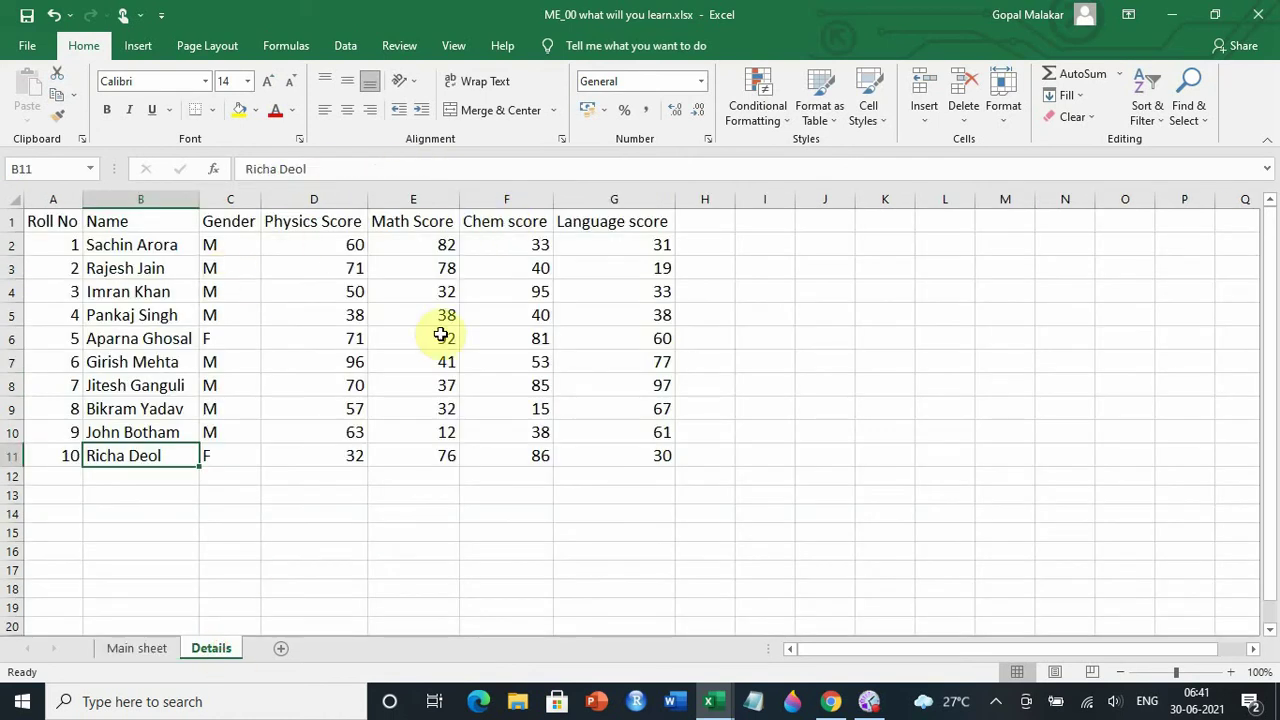
{"action": "left_click", "coordinate": [170, 648]}
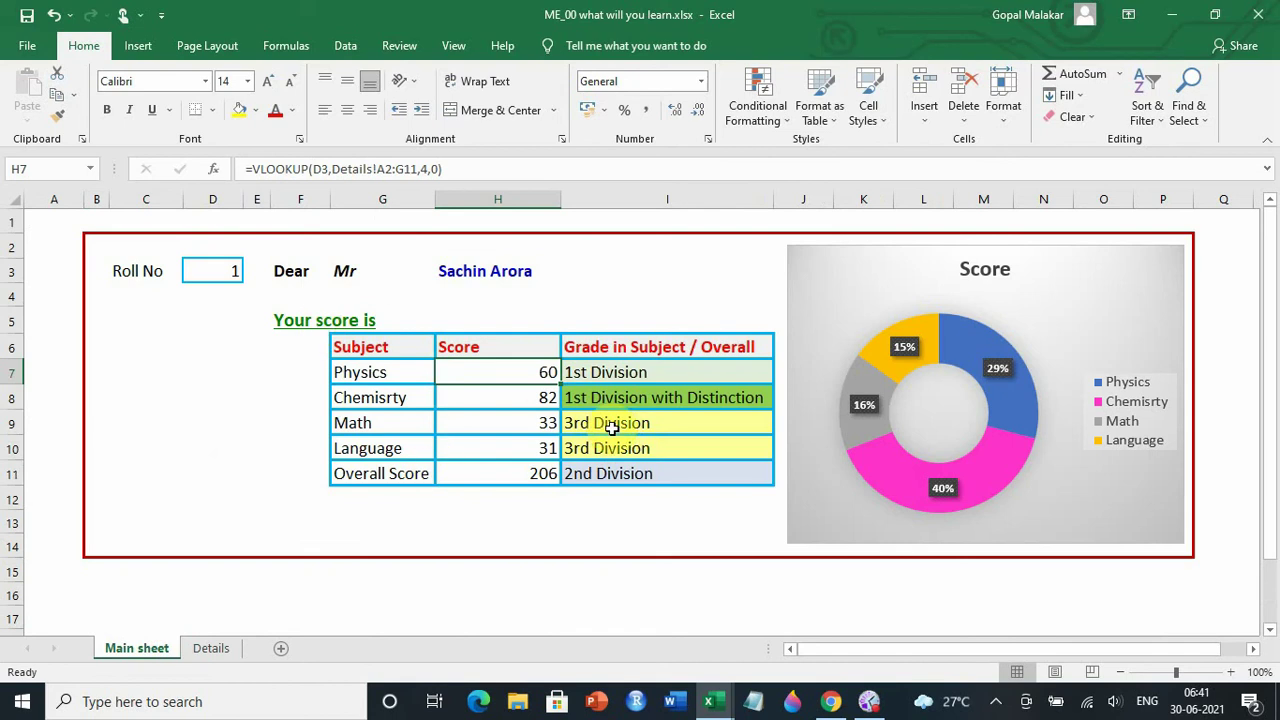
Set the Roll No in D3 to 2 and select the four subject scores in H7:H10
{"action": "left_click", "coordinate": [228, 276]}
{"action": "type", "text": "2"}
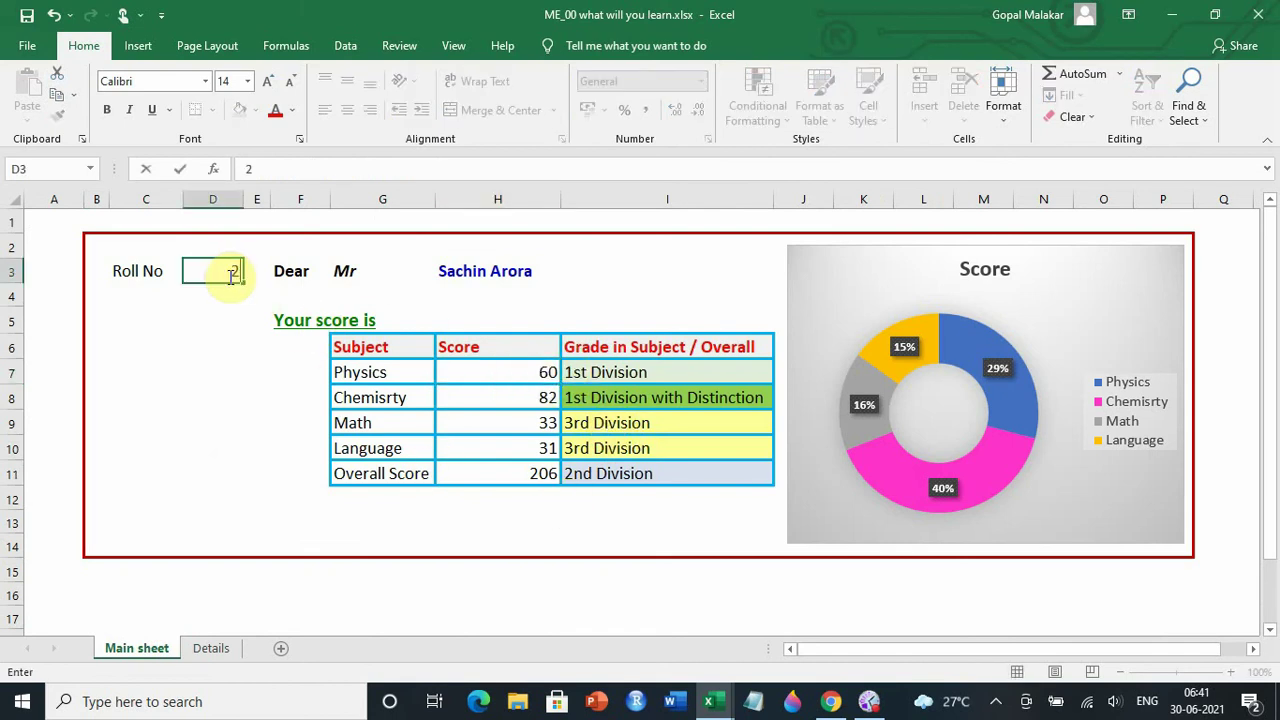
{"action": "key", "text": "Return"}
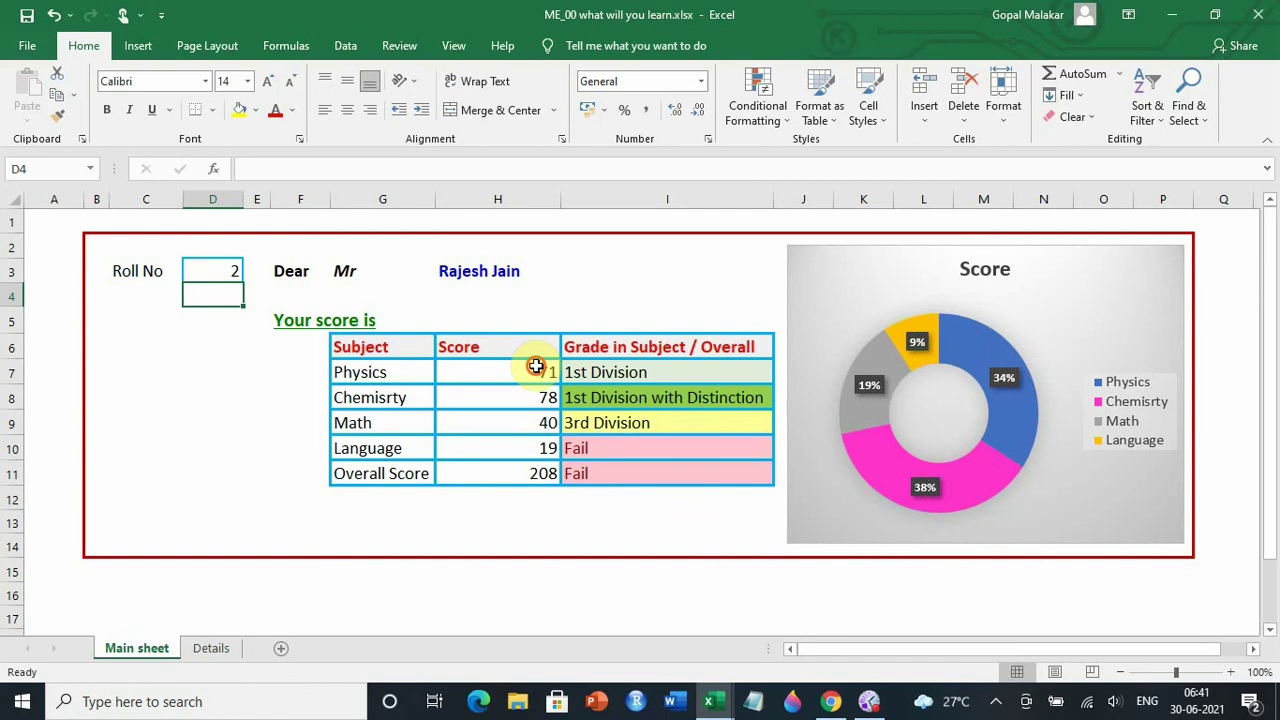
{"action": "left_click_drag", "start_coordinate": [531, 363], "coordinate": [538, 447]}
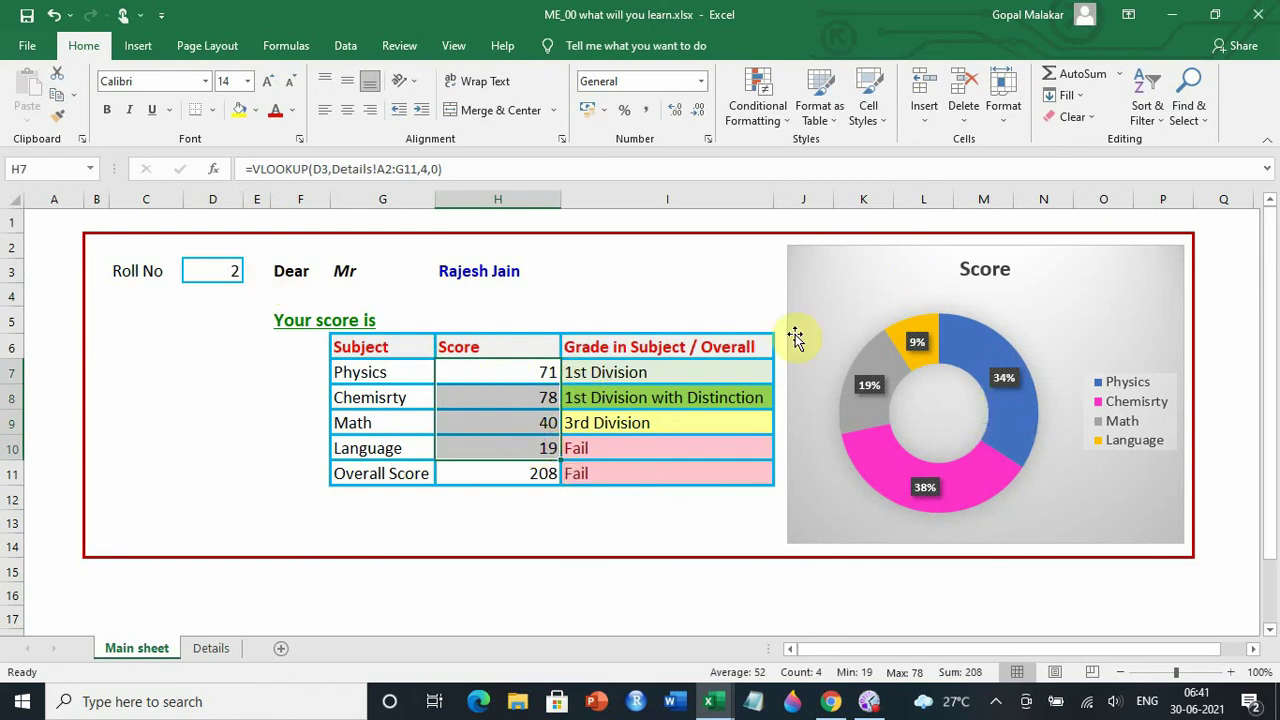
Set the Roll No in D3 to 5 and return to the workbook with the Donut chart sheet
{"action": "left_click", "coordinate": [226, 273]}
{"action": "type", "text": "5"}
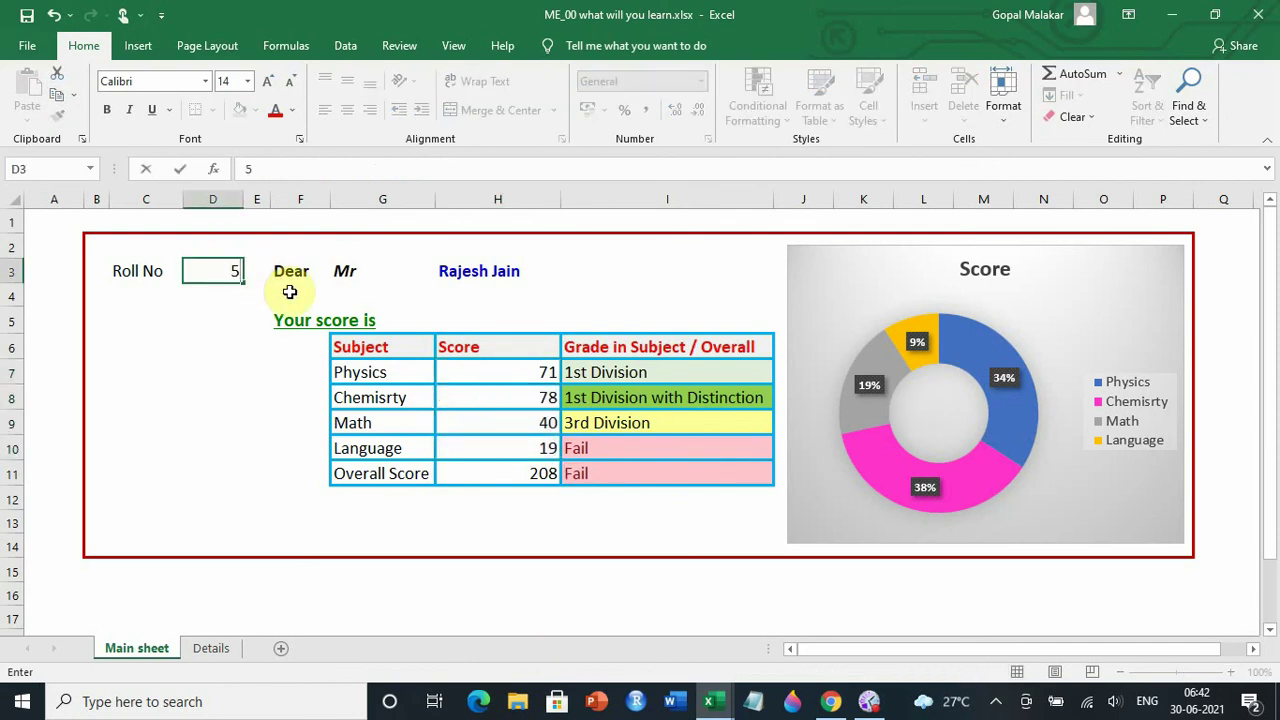
{"action": "key", "text": "Return"}
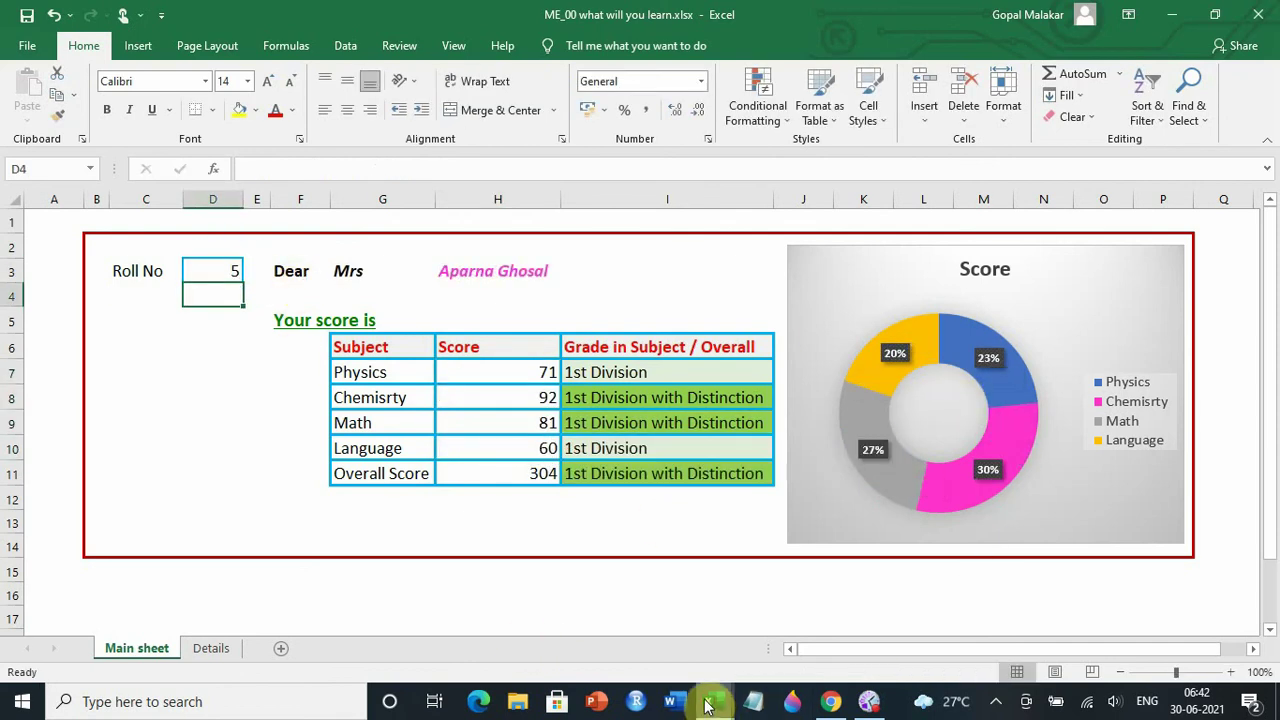
{"action": "mouse_move", "coordinate": [700, 686]}
{"action": "left_click", "coordinate": [666, 651]}
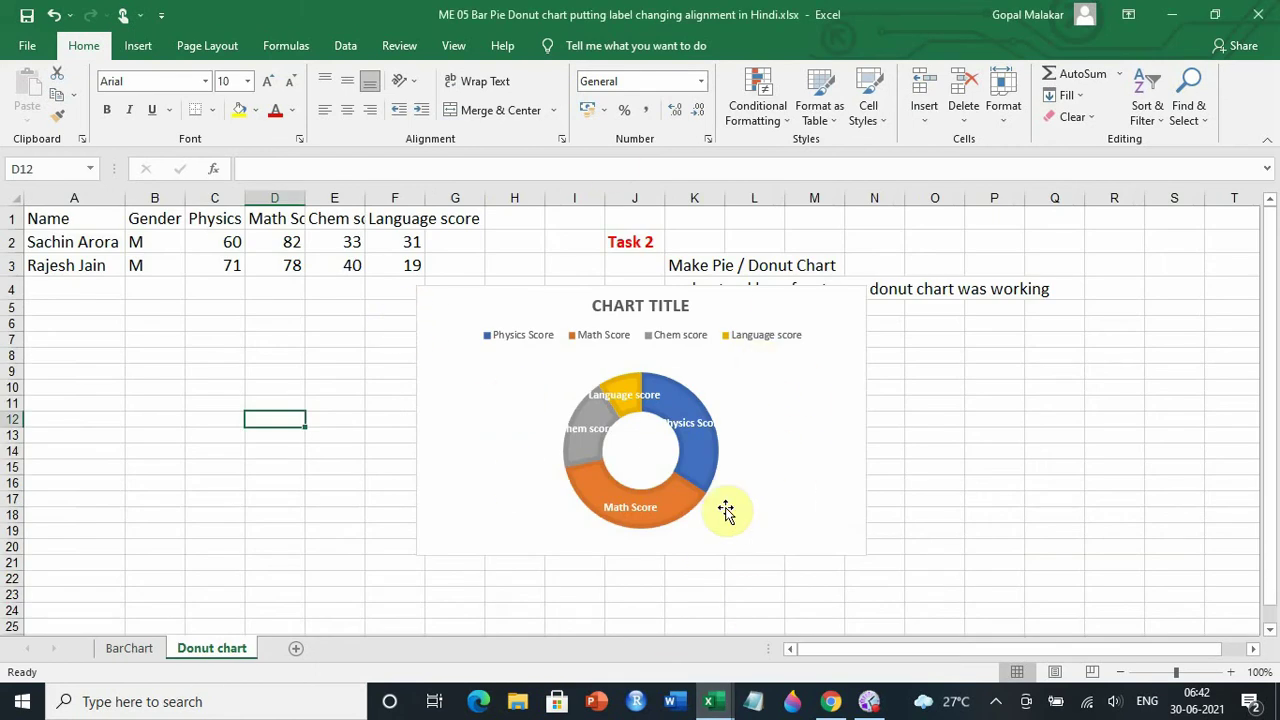
Delete the title and the legend from the doughnut chart
{"action": "left_click", "coordinate": [660, 306]}
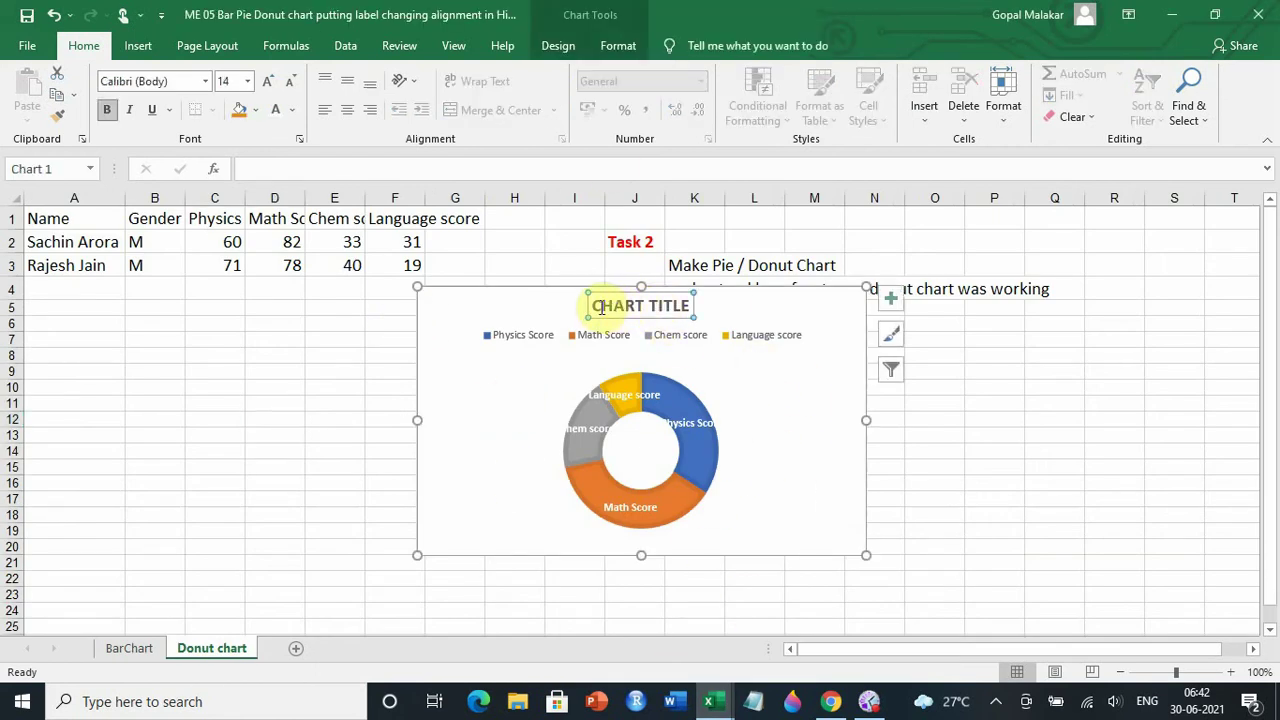
{"action": "left_click_drag", "start_coordinate": [593, 306], "coordinate": [690, 306]}
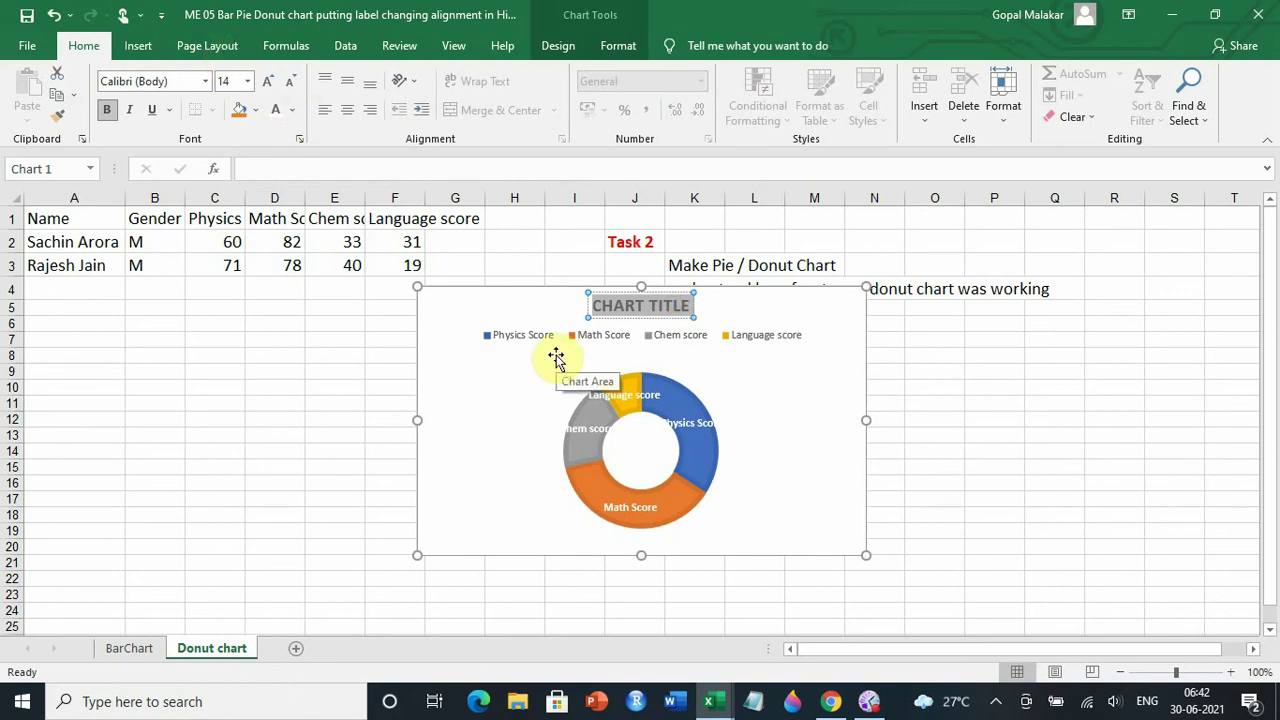
{"action": "left_click", "coordinate": [766, 309]}
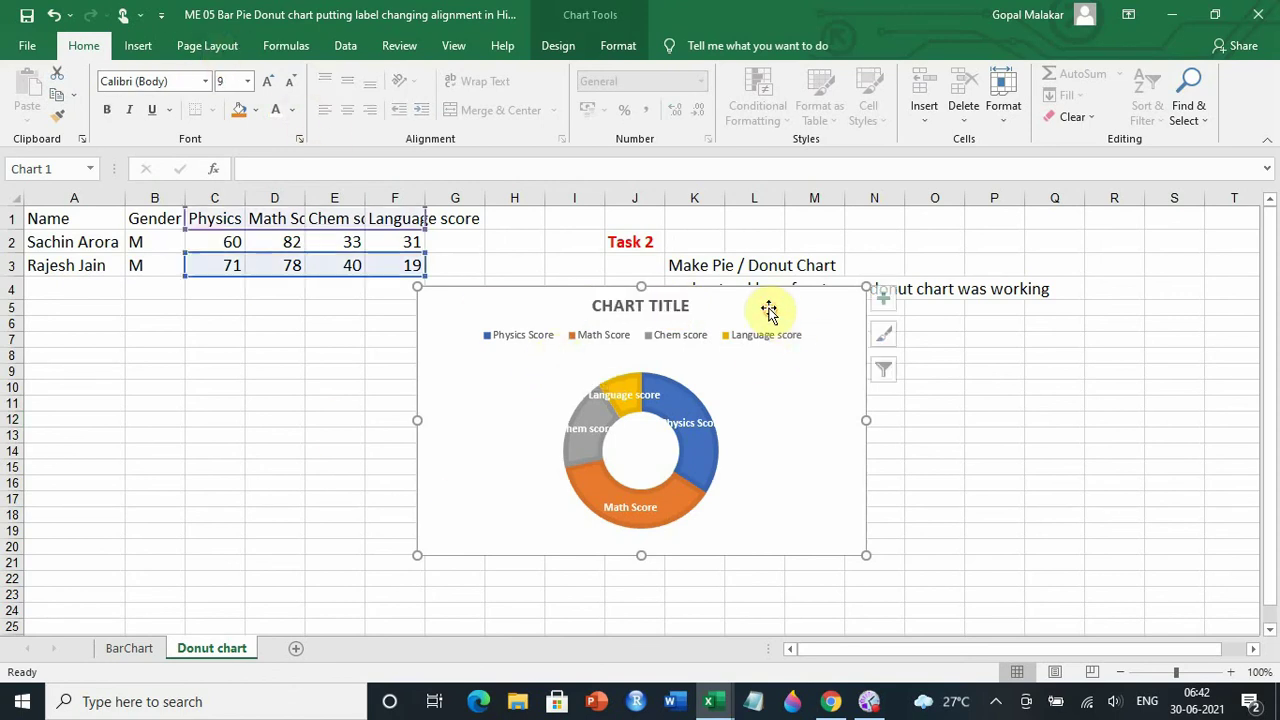
{"action": "left_click", "coordinate": [659, 309]}
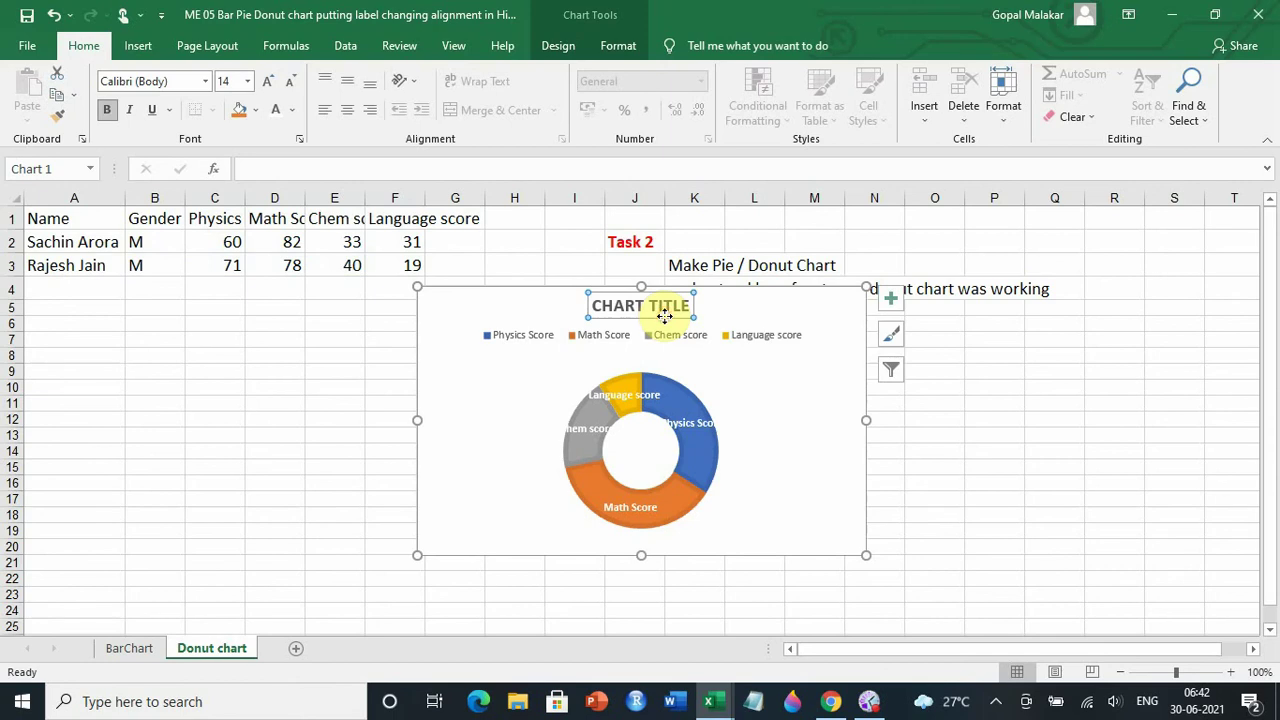
{"action": "key", "text": "Delete"}
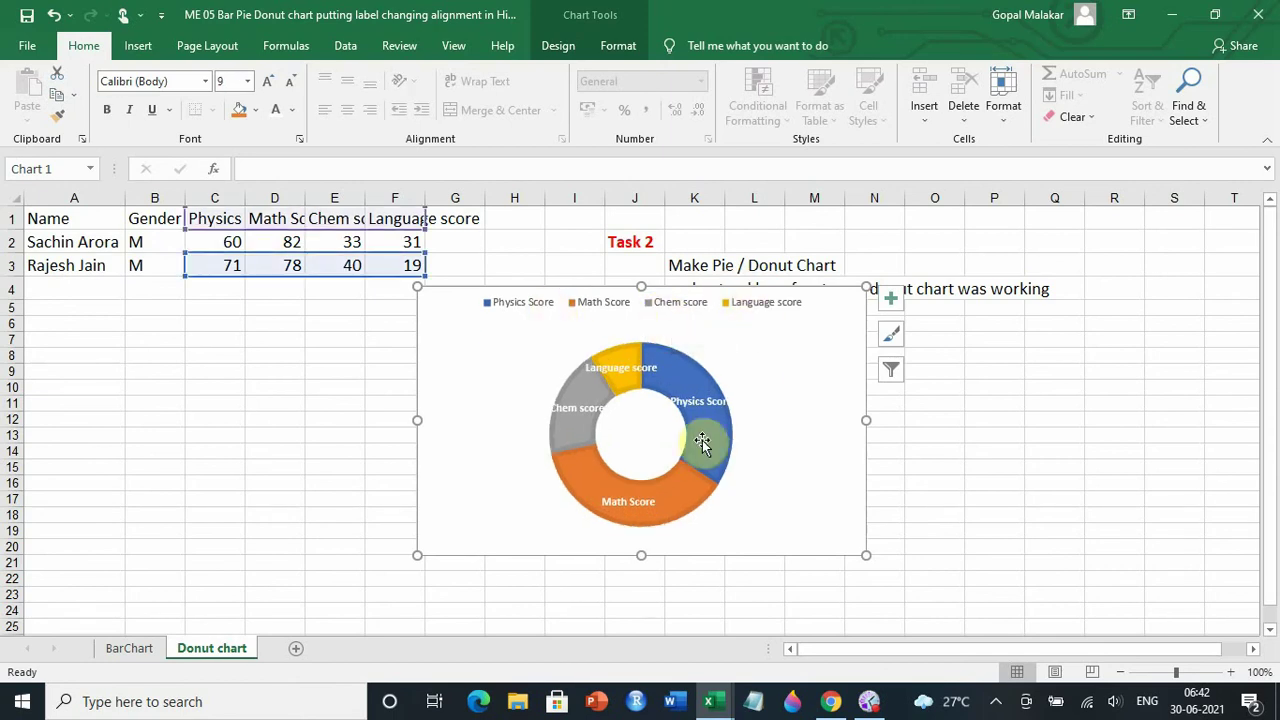
{"action": "left_click", "coordinate": [704, 314]}
{"action": "key", "text": "Delete"}
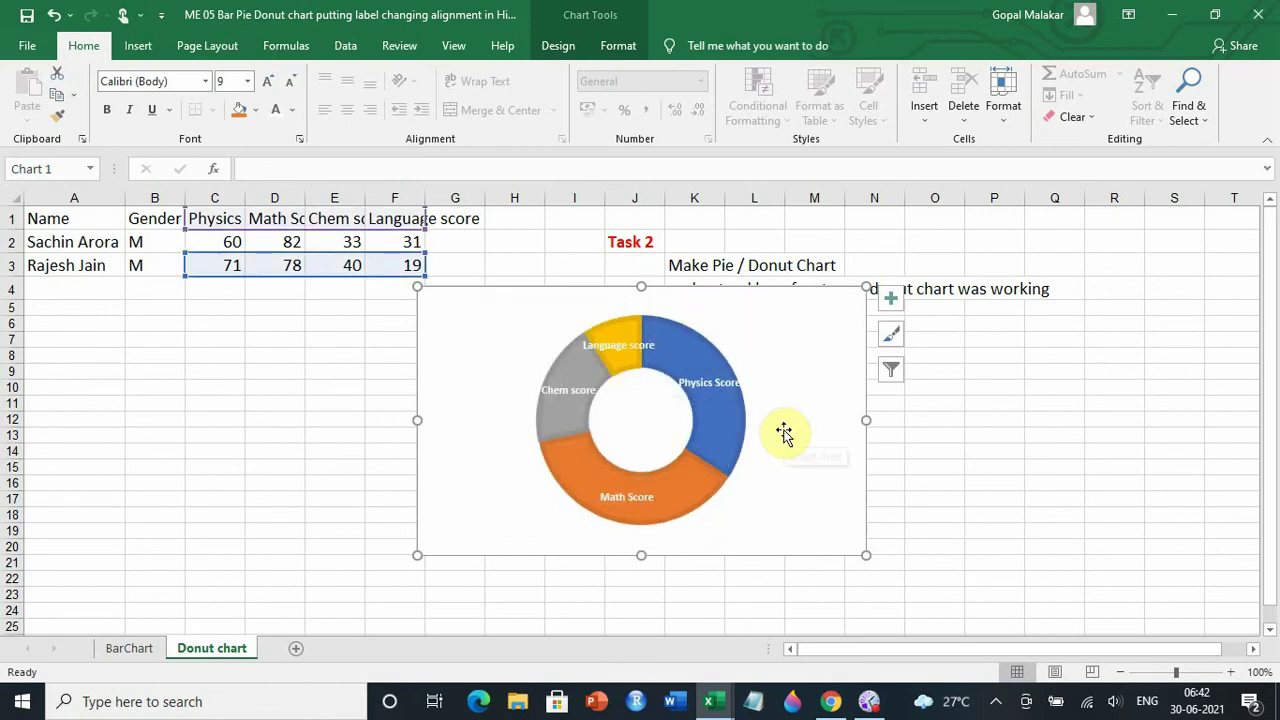
{"action": "left_click", "coordinate": [714, 480]}
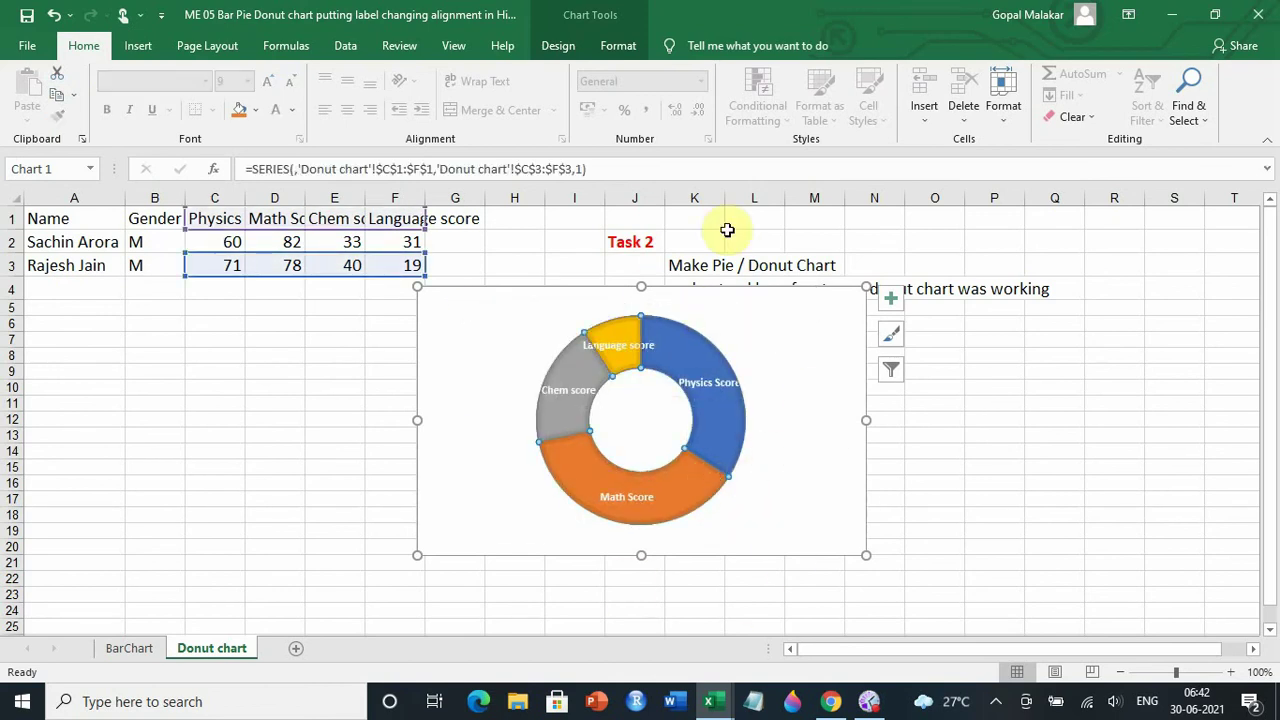
{"action": "left_click", "coordinate": [617, 46]}
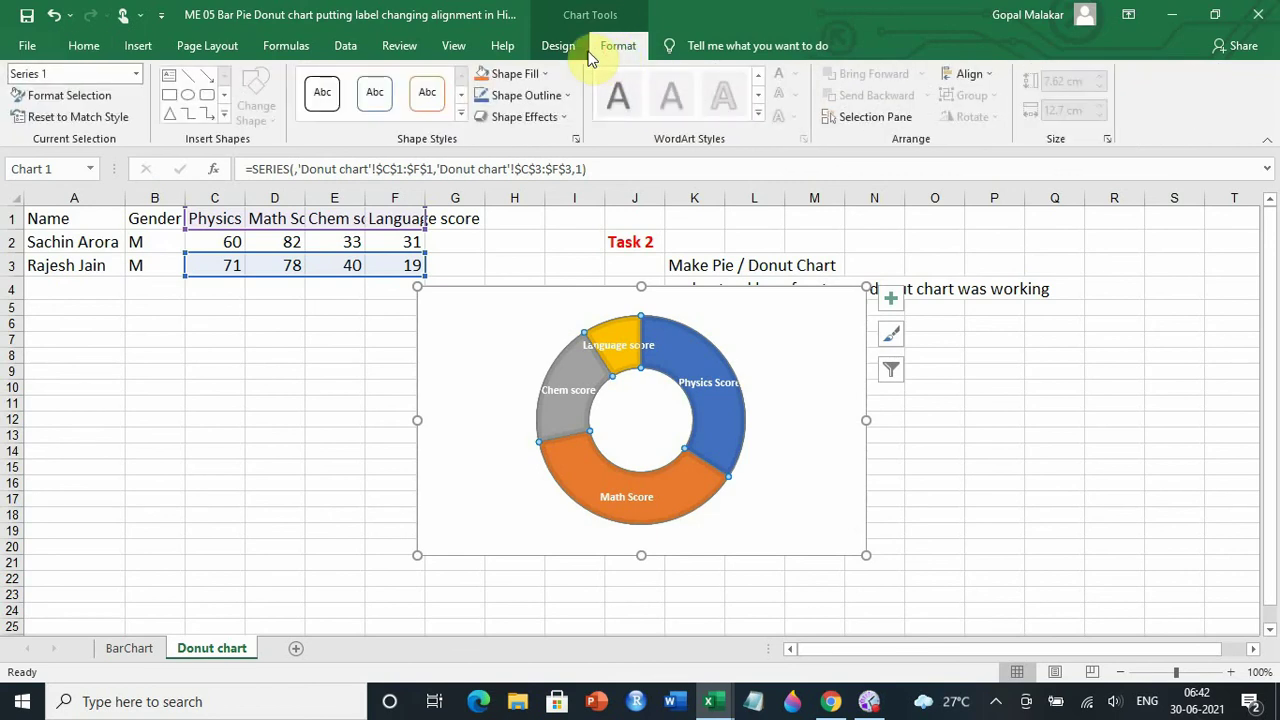
{"action": "left_click", "coordinate": [568, 47]}
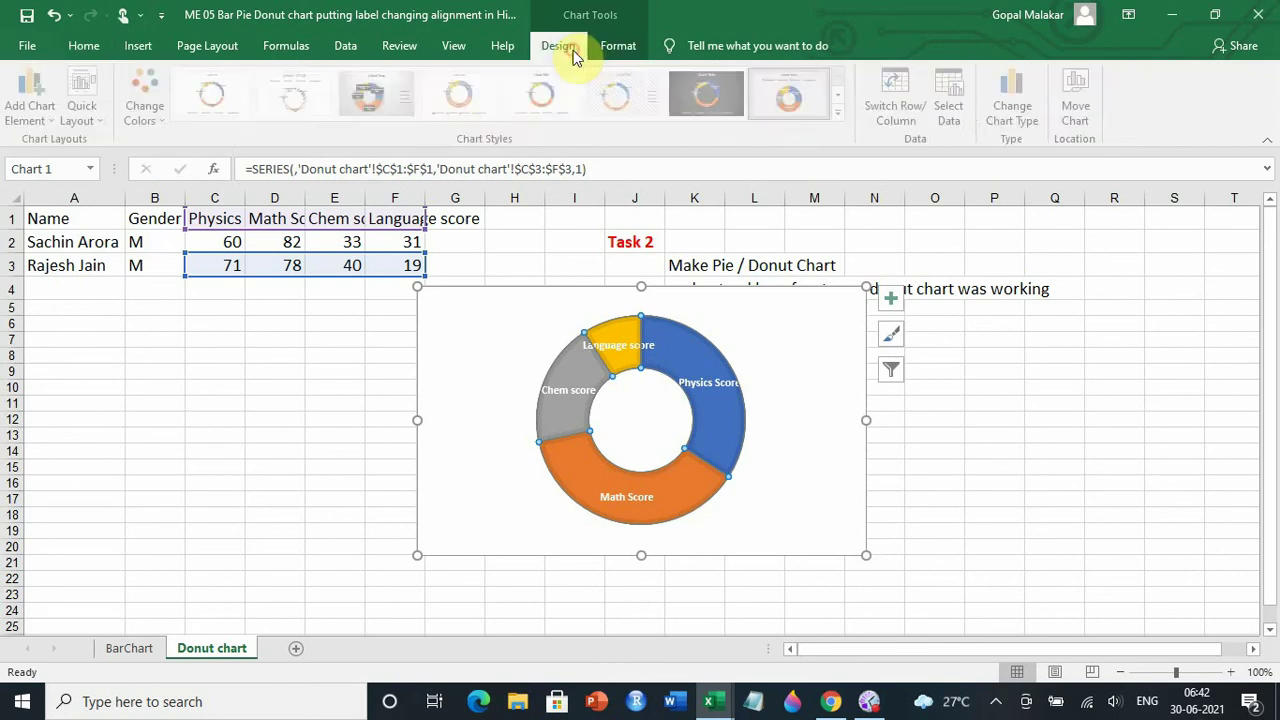
{"action": "left_click", "coordinate": [842, 114]}
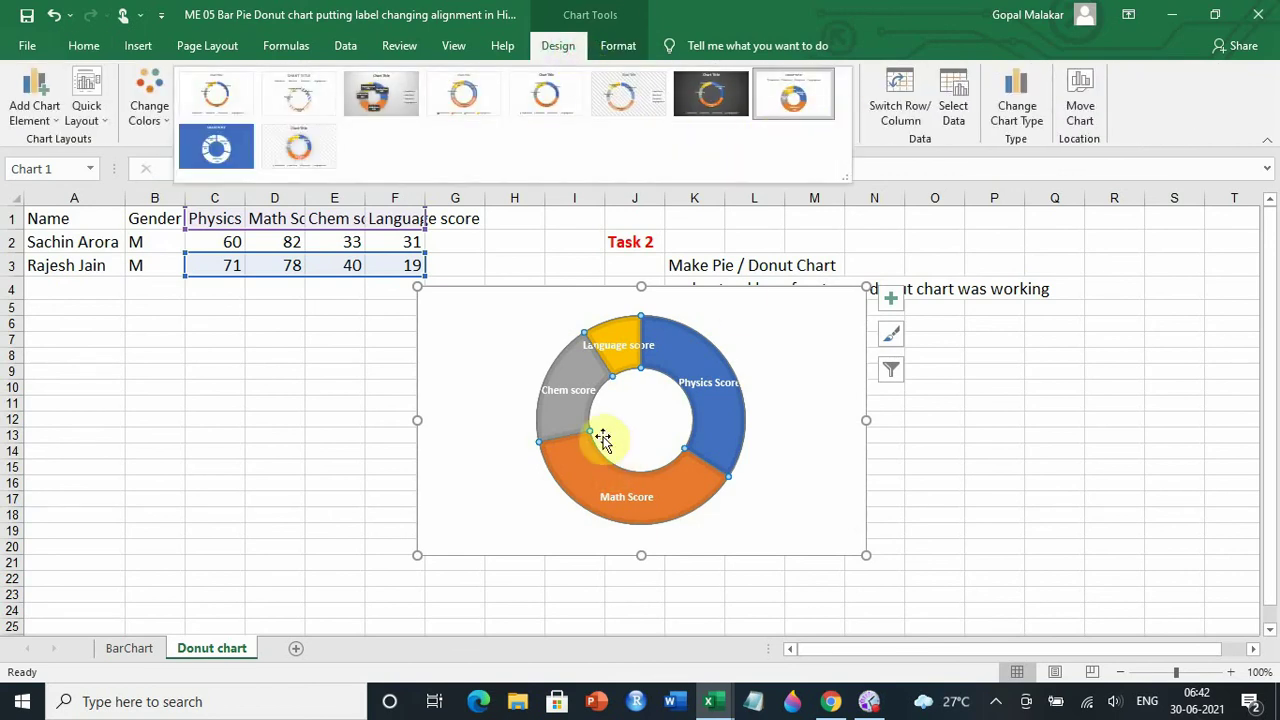
{"action": "left_click", "coordinate": [463, 503]}
{"action": "left_click", "coordinate": [559, 390]}
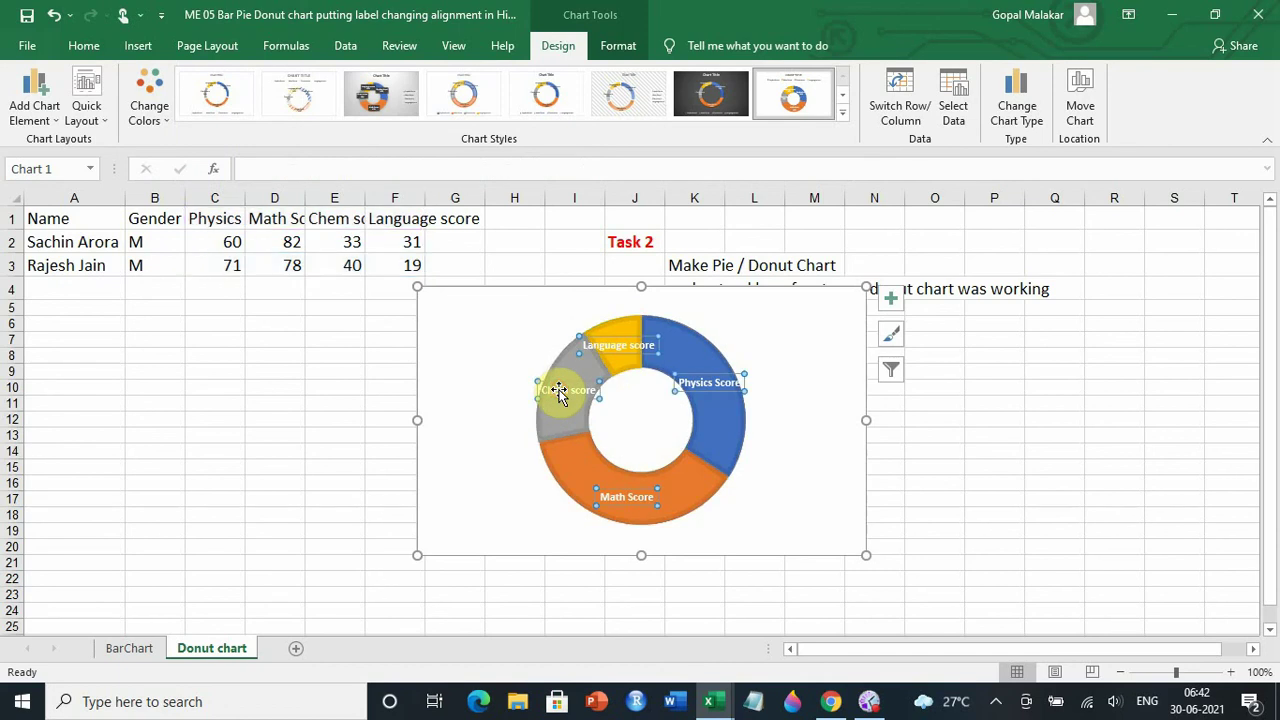
{"action": "right_click", "coordinate": [559, 390]}
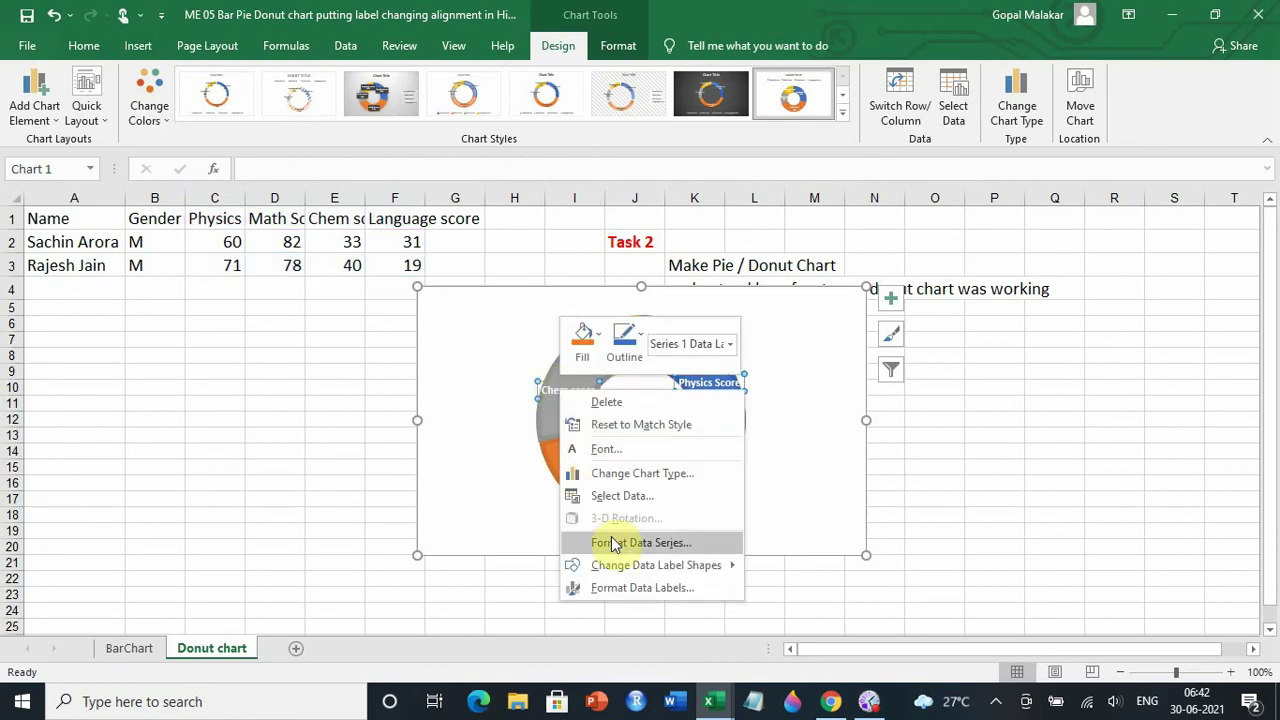
{"action": "mouse_move", "coordinate": [646, 574]}
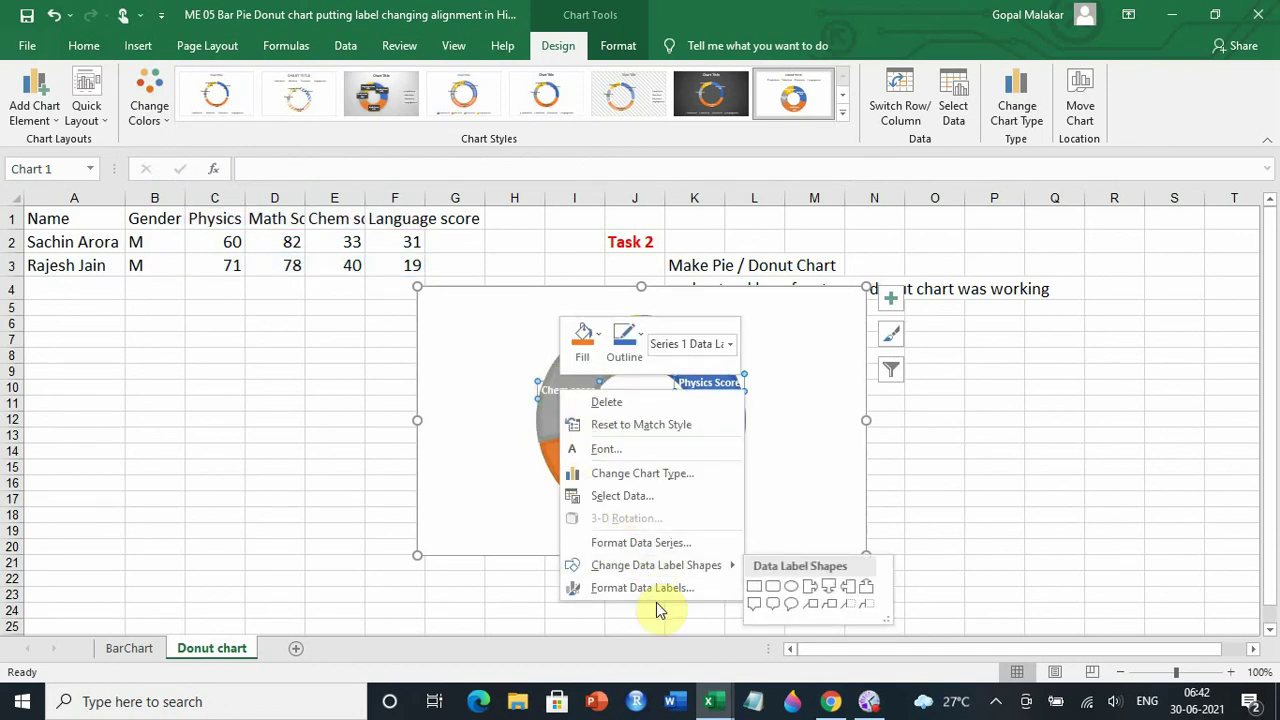
{"action": "left_click", "coordinate": [918, 496]}
{"action": "left_click", "coordinate": [869, 701]}
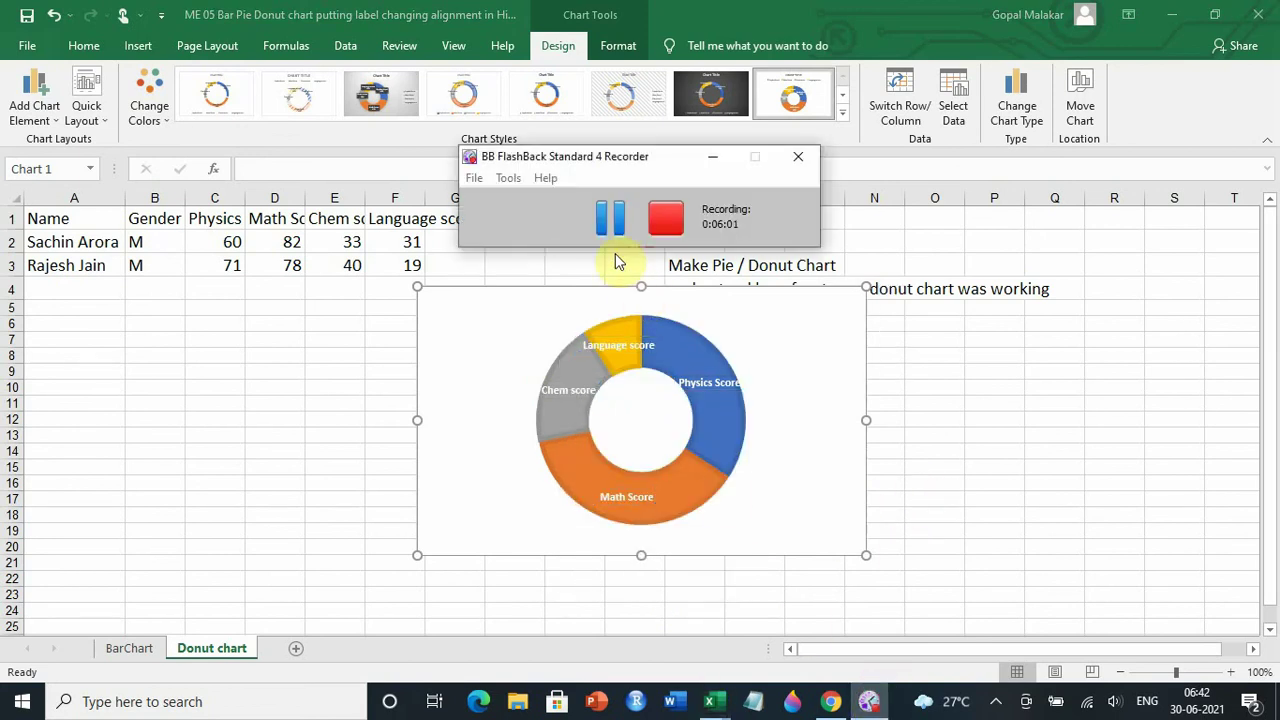
{"action": "left_click", "coordinate": [607, 224]}
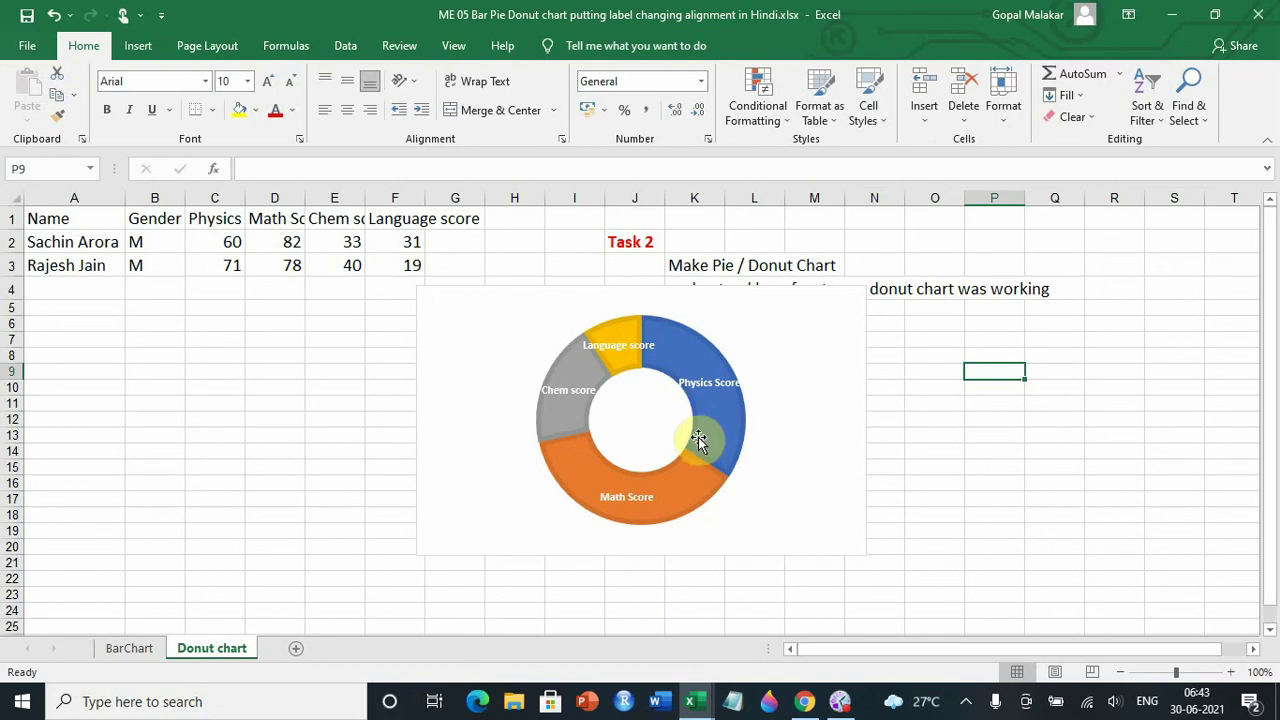
Add the value and the percentage to the doughnut chart's data labels alongside the category name
{"action": "mouse_move", "coordinate": [716, 436]}
{"action": "left_click", "coordinate": [722, 424]}
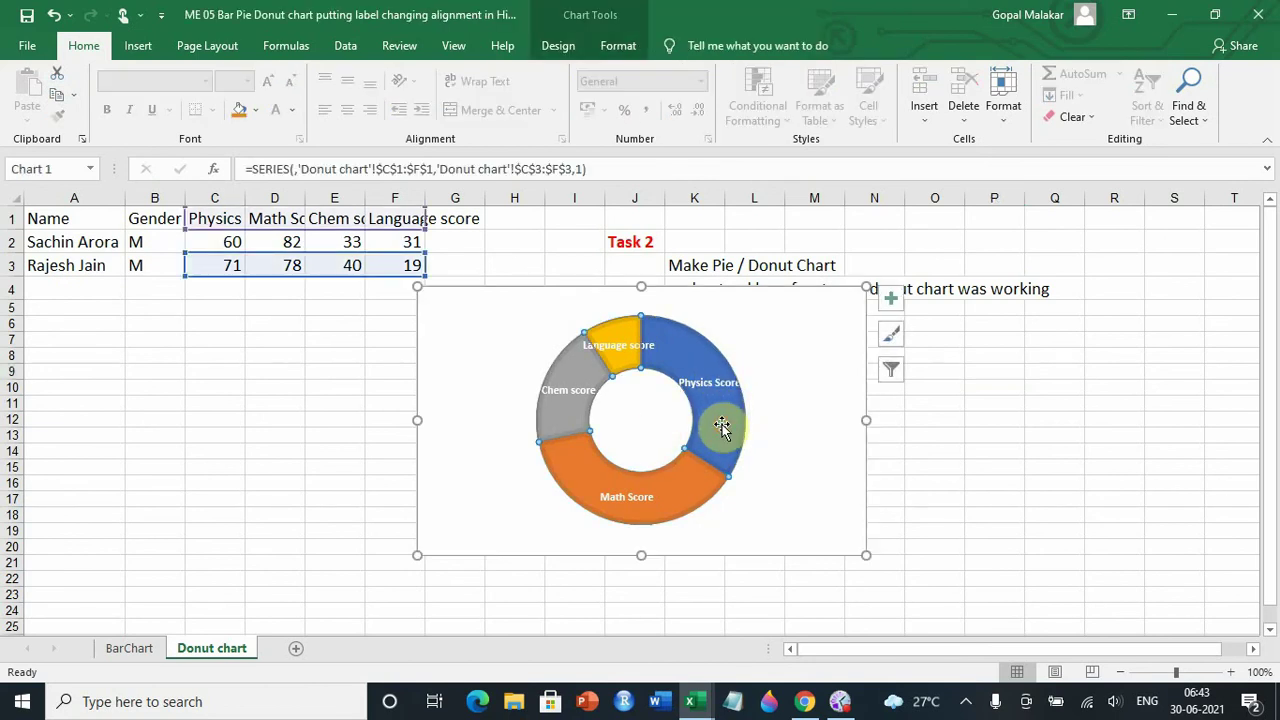
{"action": "right_click", "coordinate": [722, 424]}
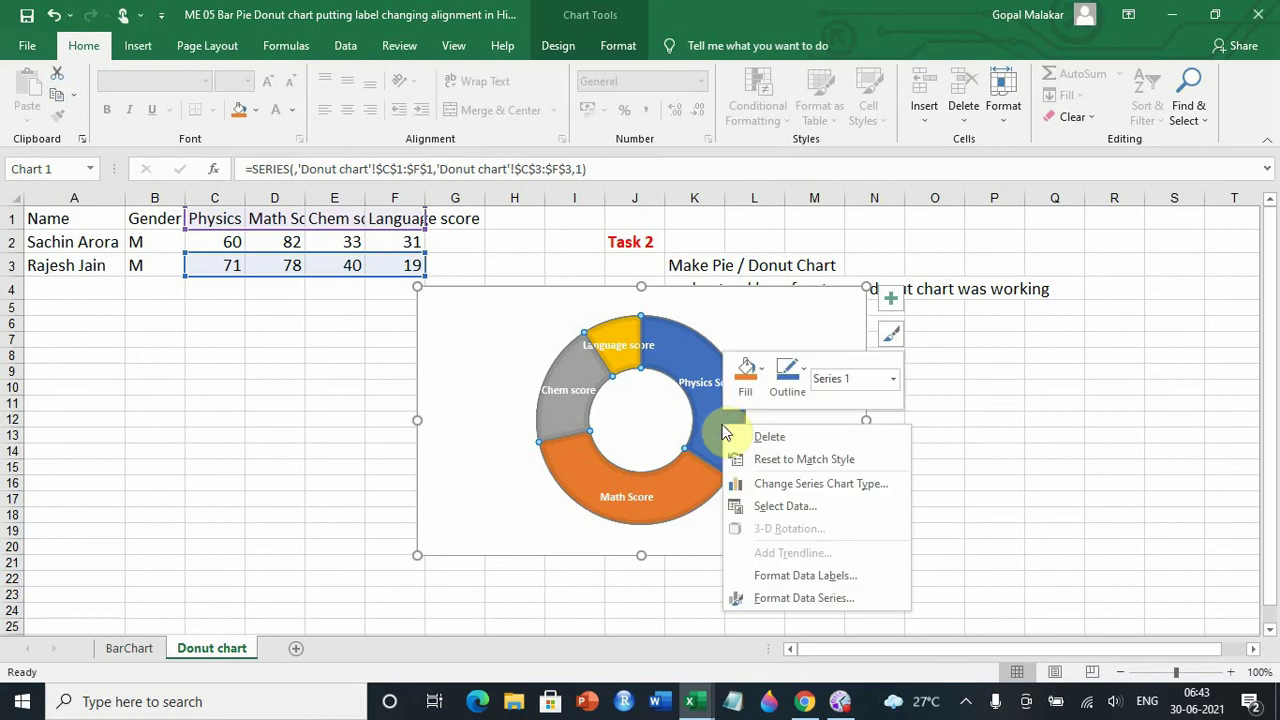
{"action": "left_click", "coordinate": [805, 584]}
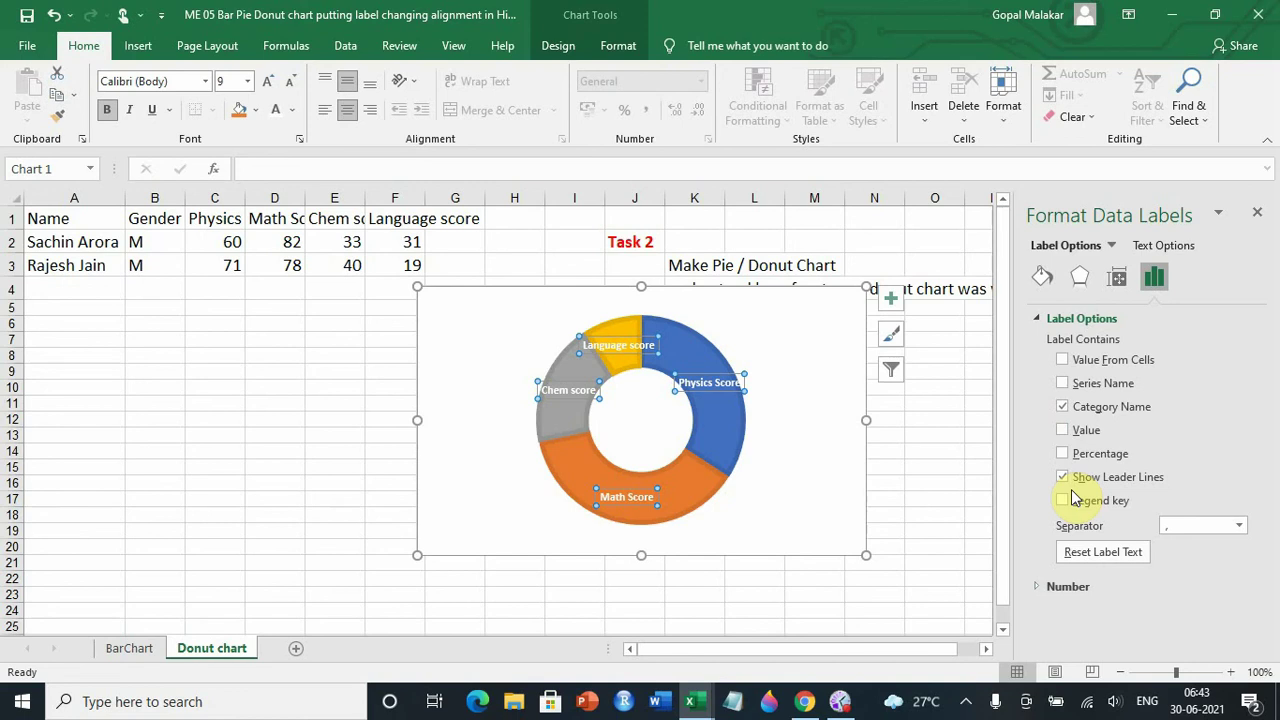
{"action": "left_click", "coordinate": [1062, 431]}
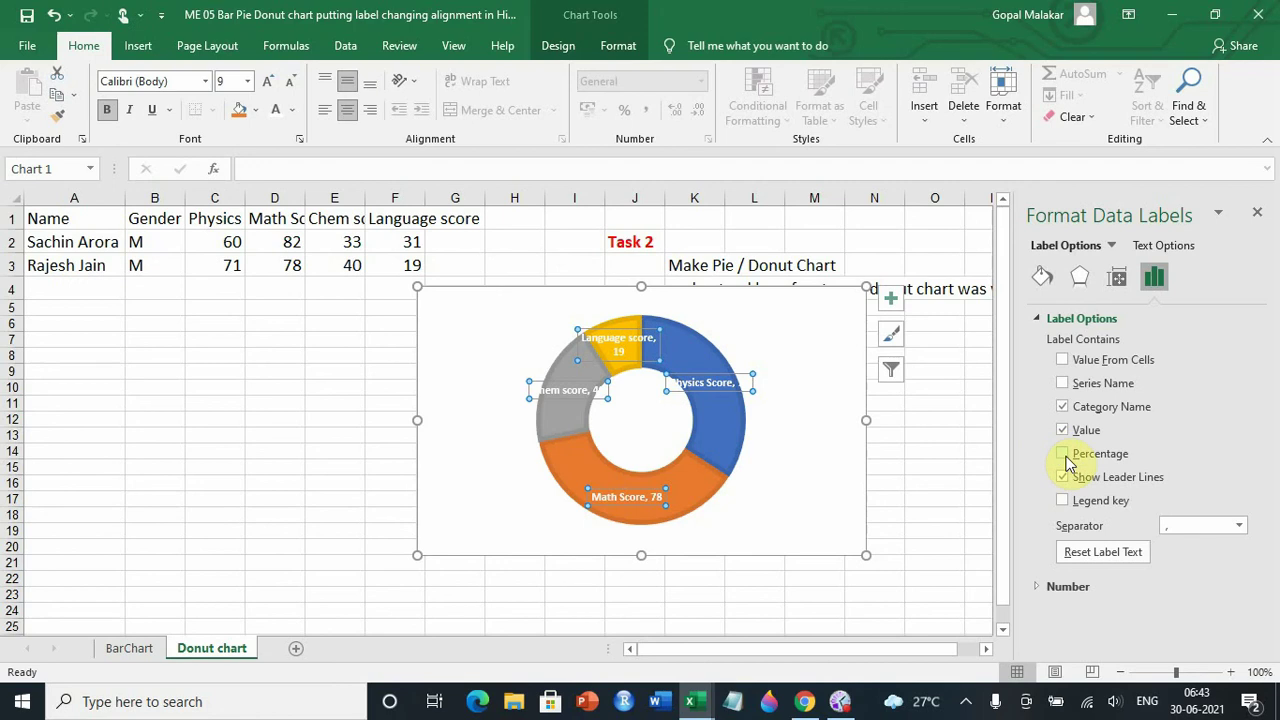
{"action": "left_click", "coordinate": [1063, 454]}
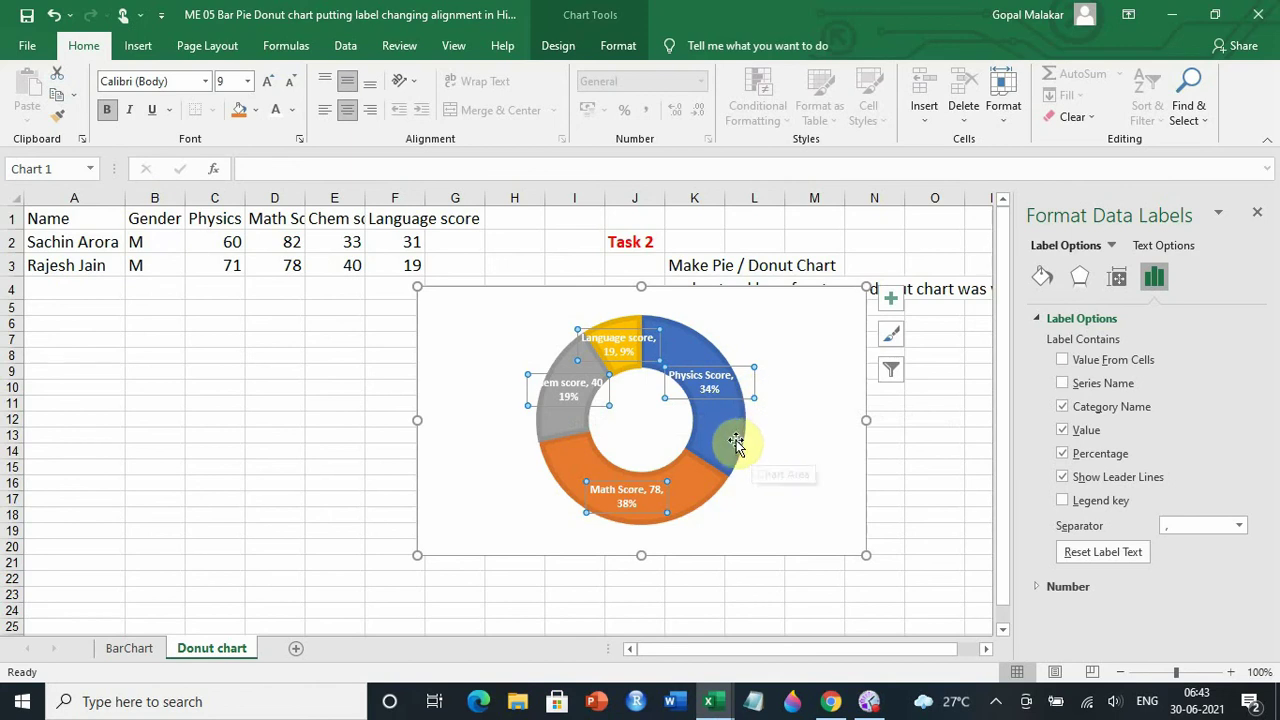
Enlarge the doughnut's plot area so that the ring fills the full height of the chart area
{"action": "left_click", "coordinate": [770, 443]}
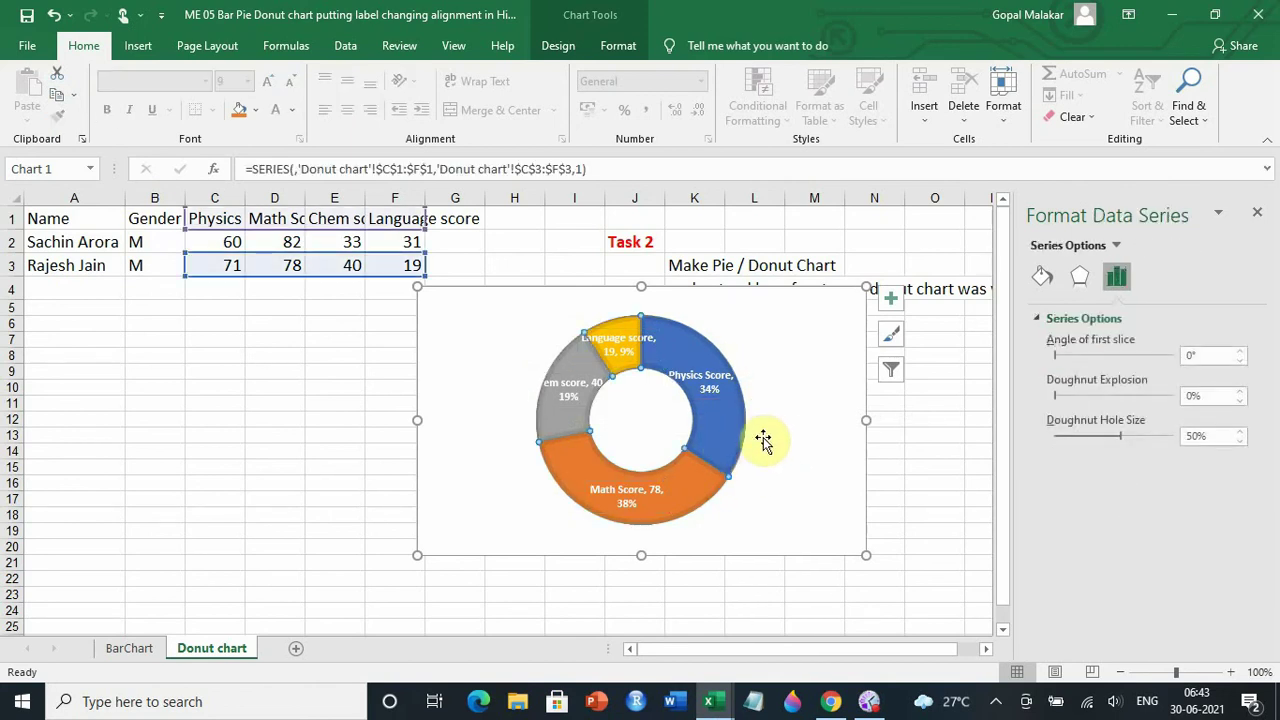
{"action": "left_click", "coordinate": [763, 438]}
{"action": "left_click", "coordinate": [651, 422]}
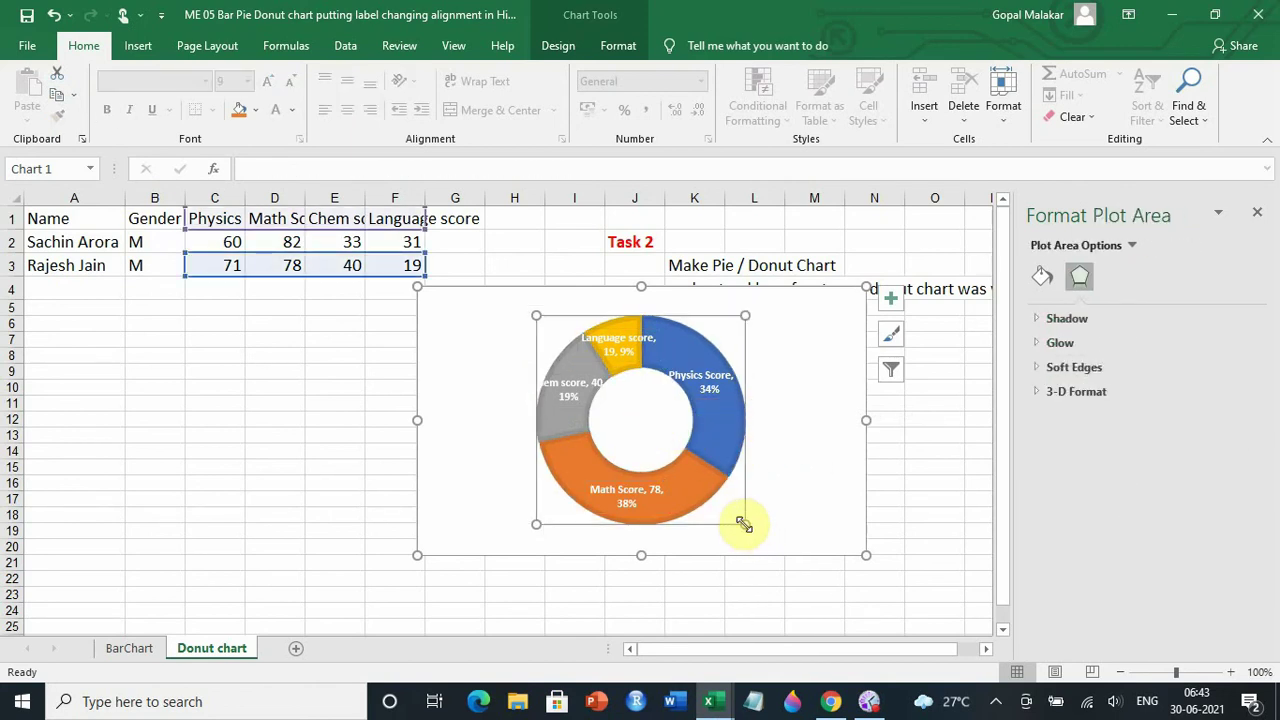
{"action": "left_click_drag", "start_coordinate": [743, 524], "coordinate": [800, 555]}
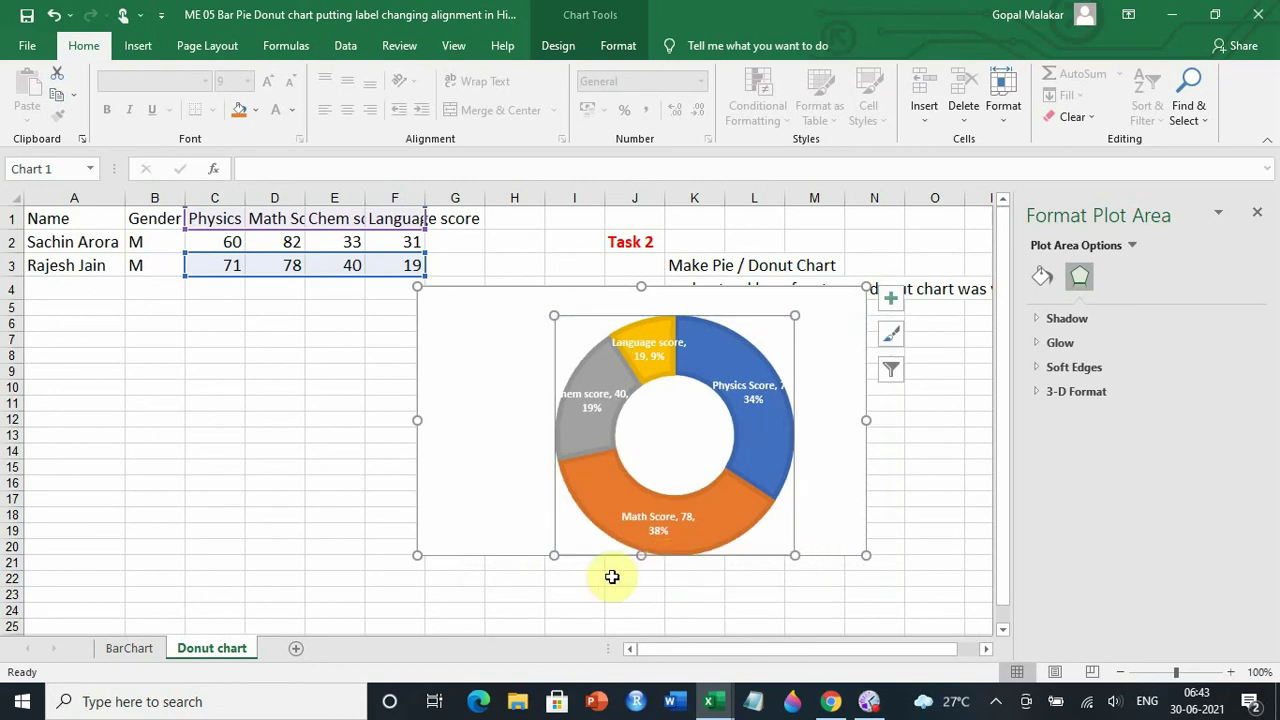
{"action": "left_click_drag", "start_coordinate": [551, 318], "coordinate": [462, 325]}
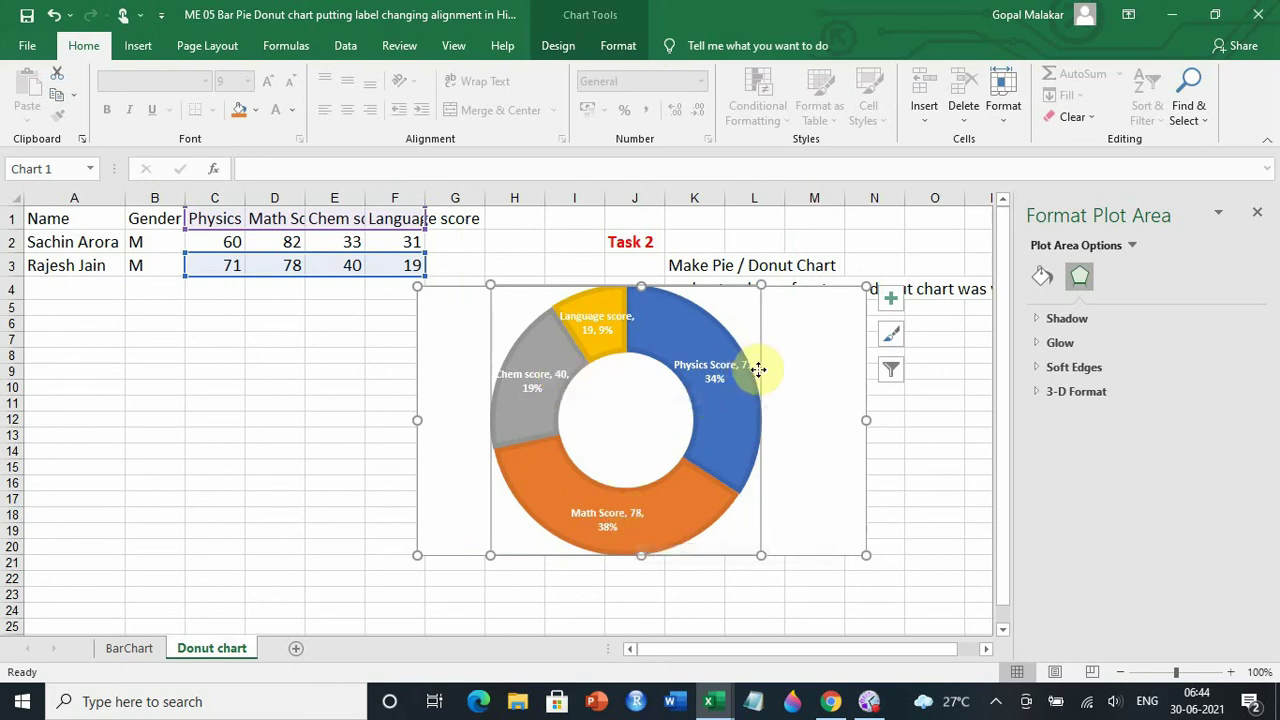
Move the Physics Score label fully inside the blue slice and shift the Language score label slightly up and left over the yellow slice
{"action": "left_click", "coordinate": [725, 367]}
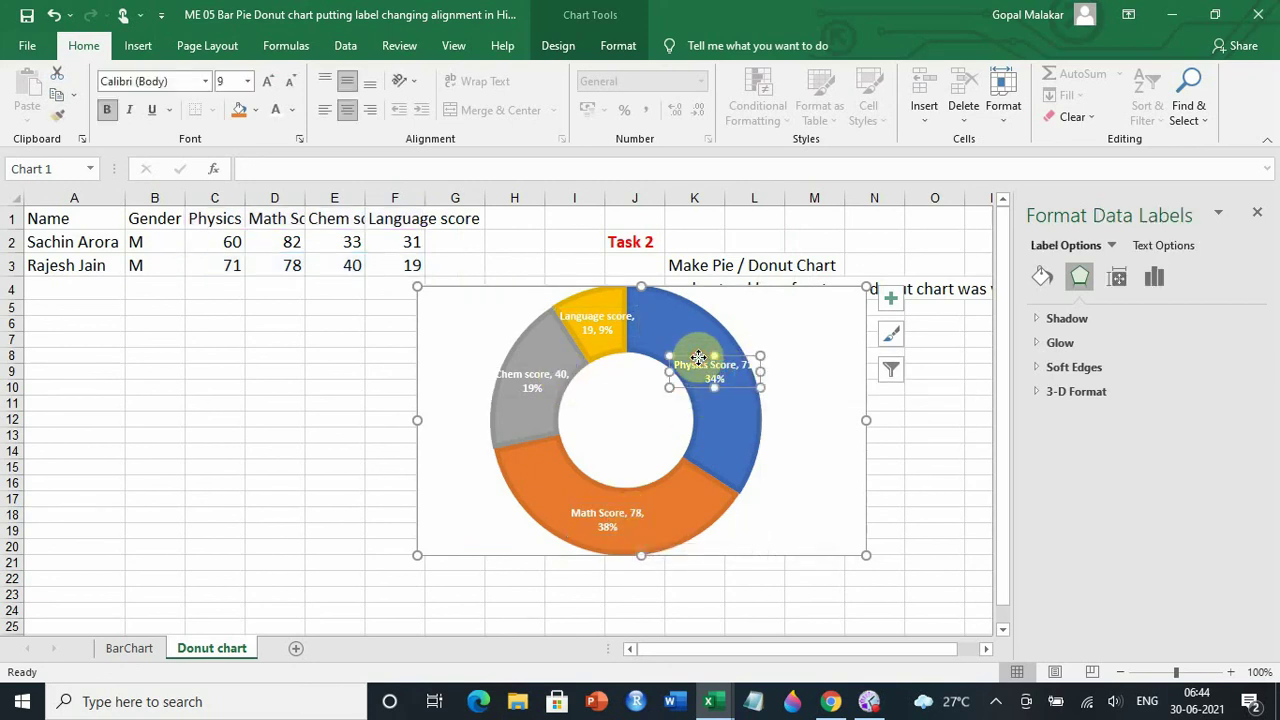
{"action": "left_click_drag", "start_coordinate": [698, 357], "coordinate": [678, 341]}
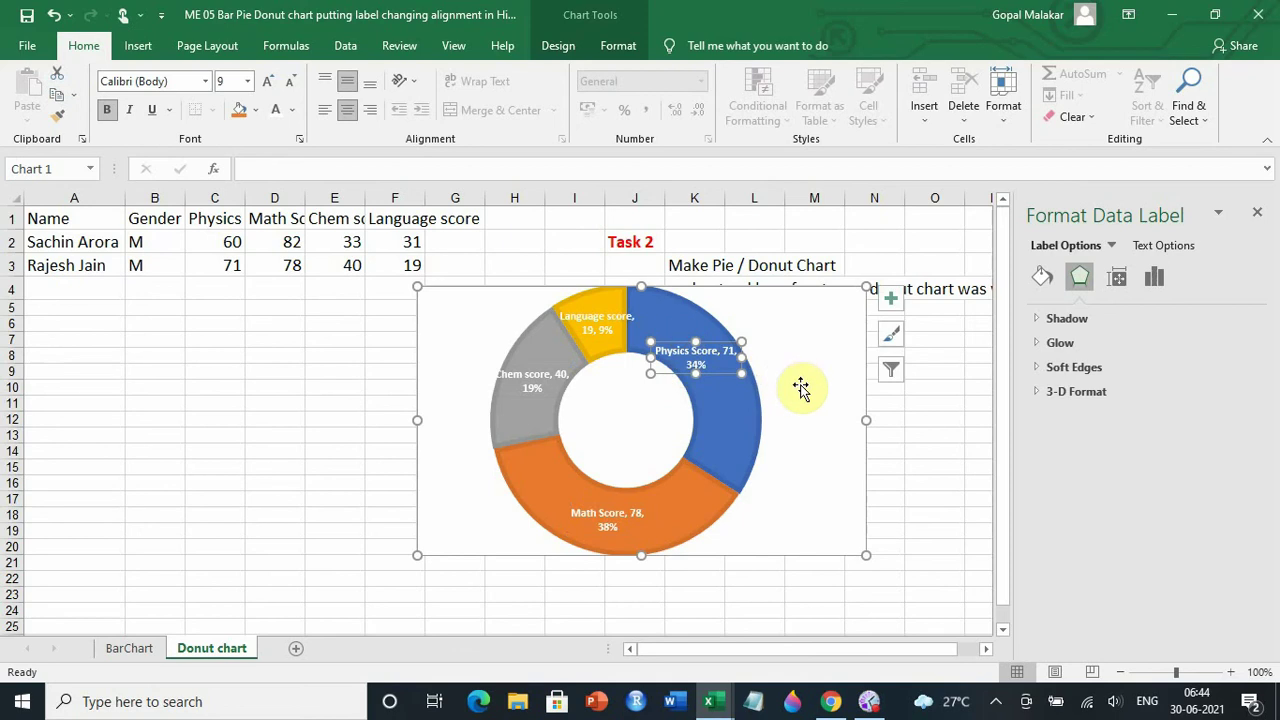
{"action": "left_click", "coordinate": [606, 320]}
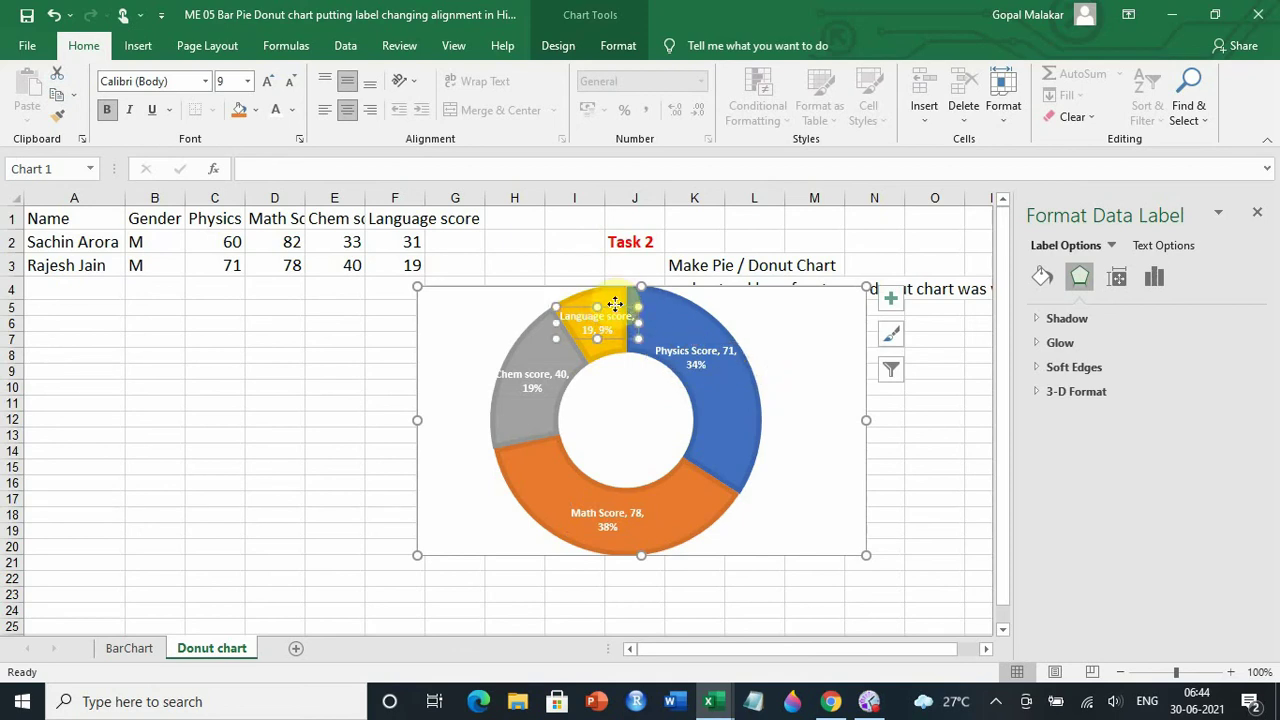
{"action": "mouse_move", "coordinate": [615, 303]}
{"action": "left_mouse_down"}
{"action": "mouse_move", "coordinate": [735, 310]}
{"action": "mouse_move", "coordinate": [598, 301]}
{"action": "left_mouse_up"}
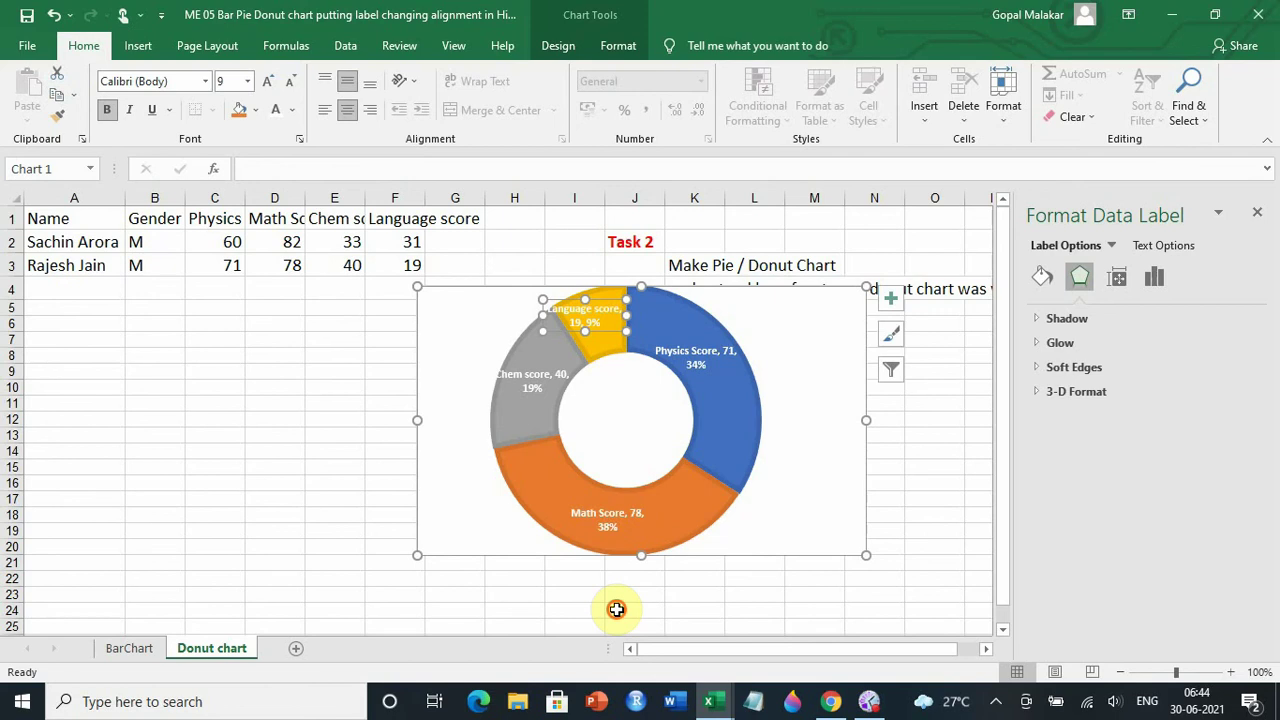
{"action": "left_click", "coordinate": [616, 609]}
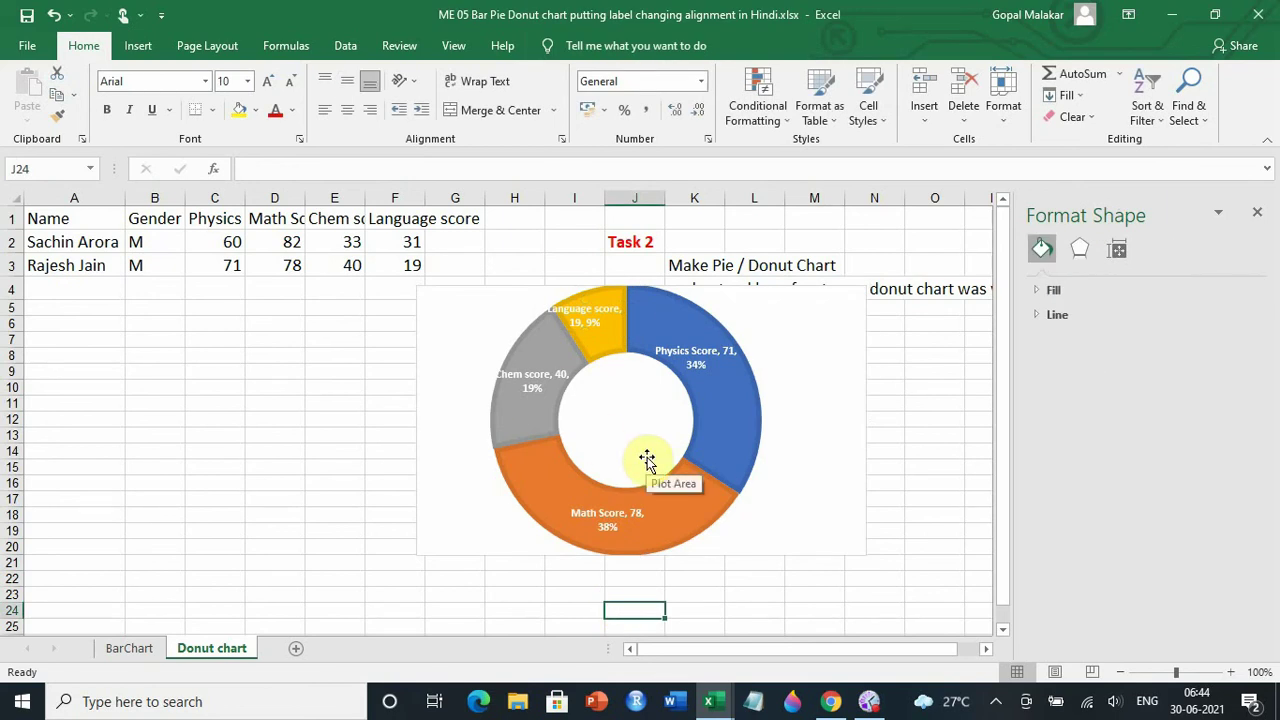
Remove the value from the doughnut chart's data labels, keeping the category name and percentage
{"action": "left_click", "coordinate": [726, 420]}
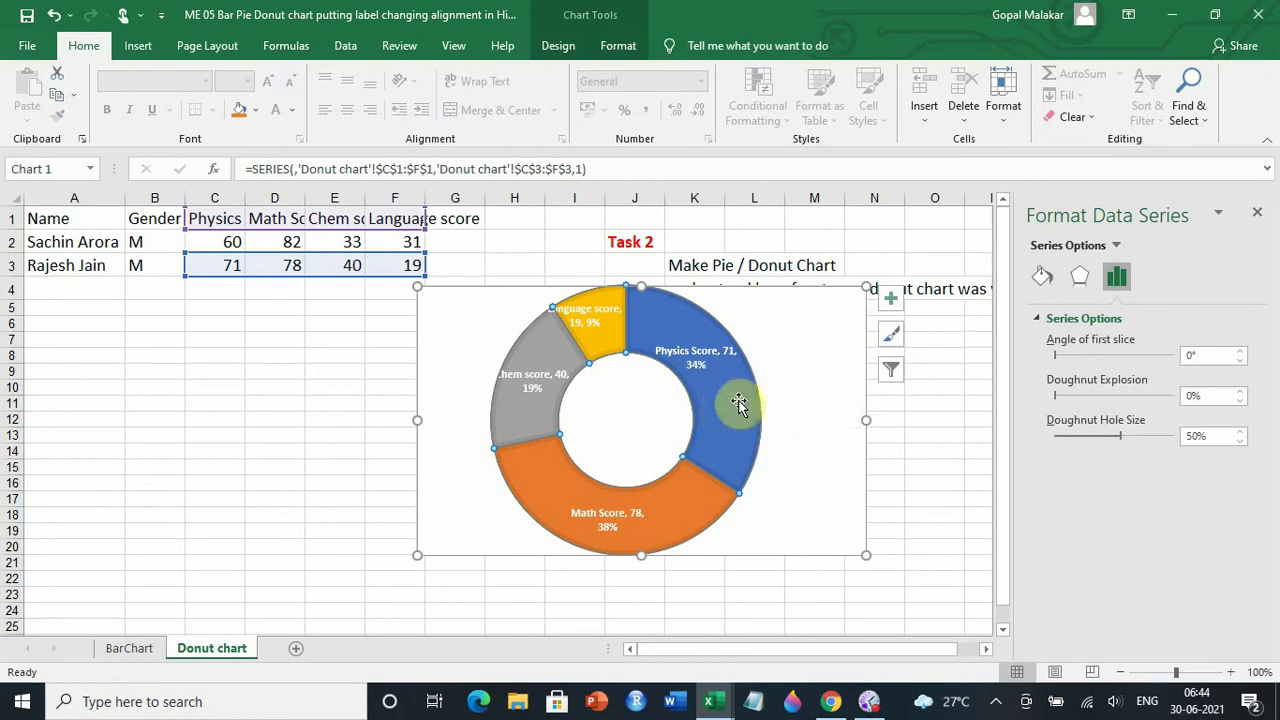
{"action": "left_click", "coordinate": [716, 390]}
{"action": "left_click", "coordinate": [700, 366]}
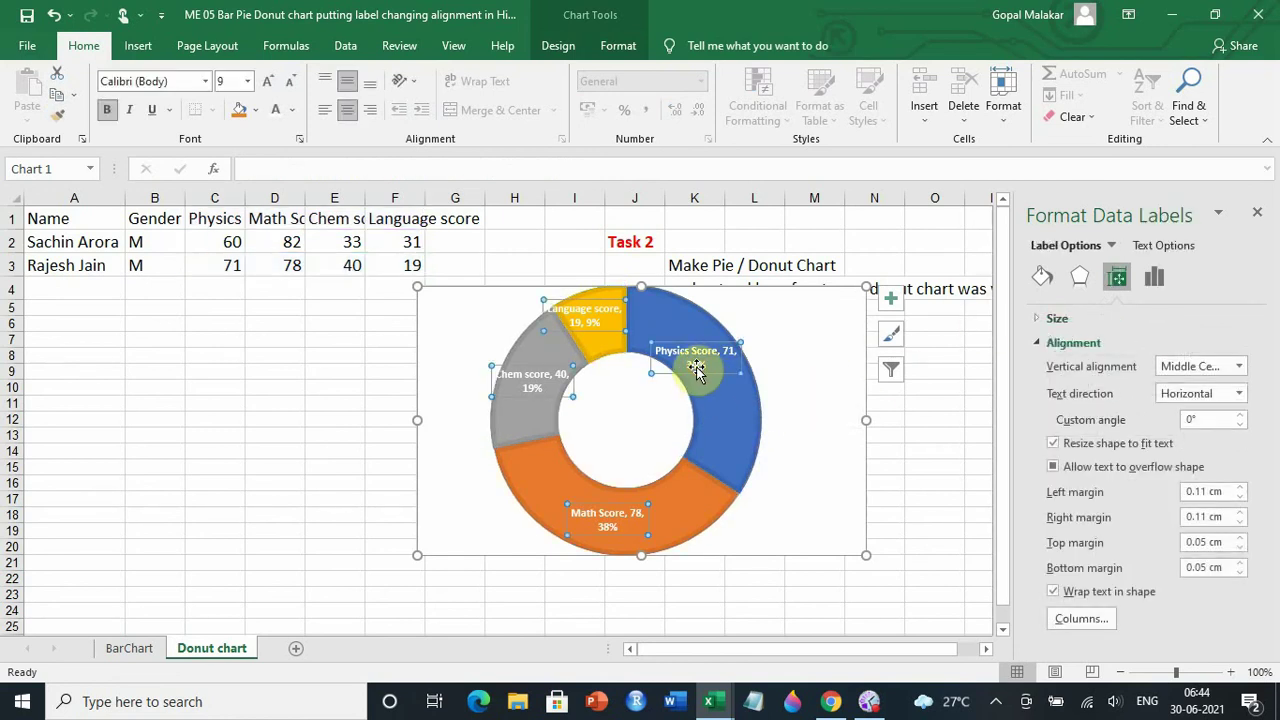
{"action": "right_click", "coordinate": [697, 368]}
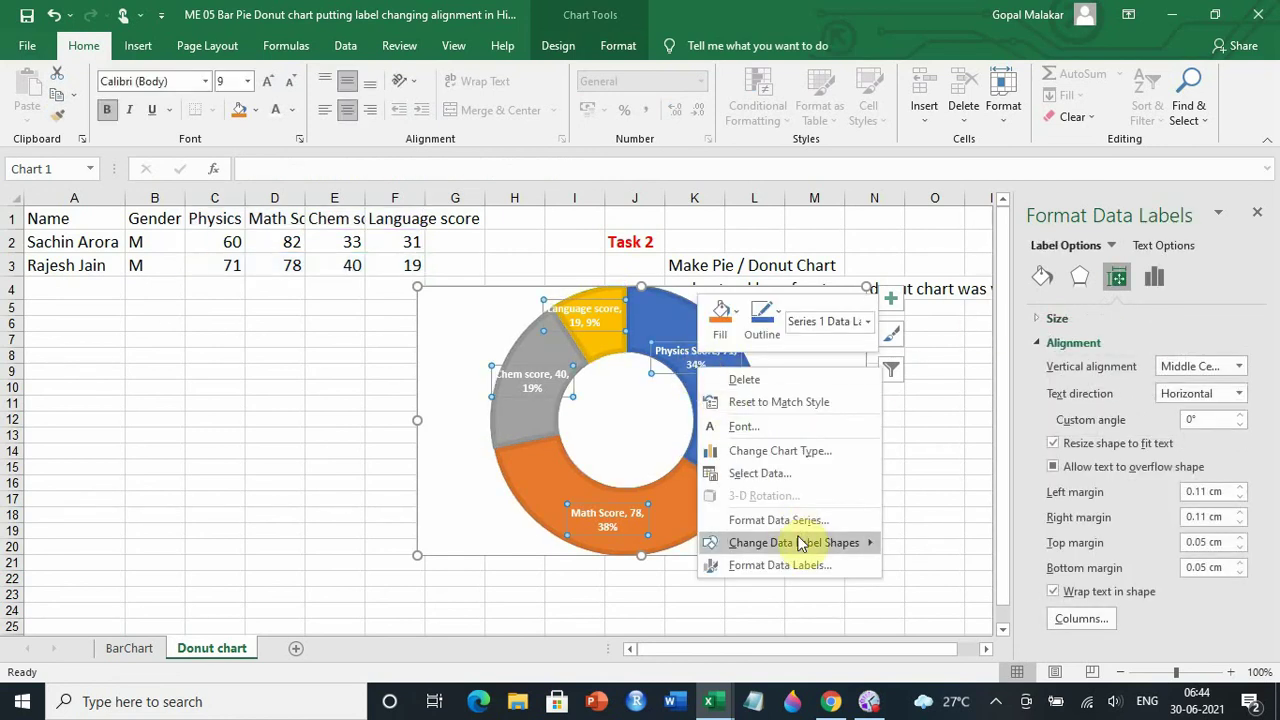
{"action": "mouse_move", "coordinate": [797, 535]}
{"action": "left_click", "coordinate": [808, 566]}
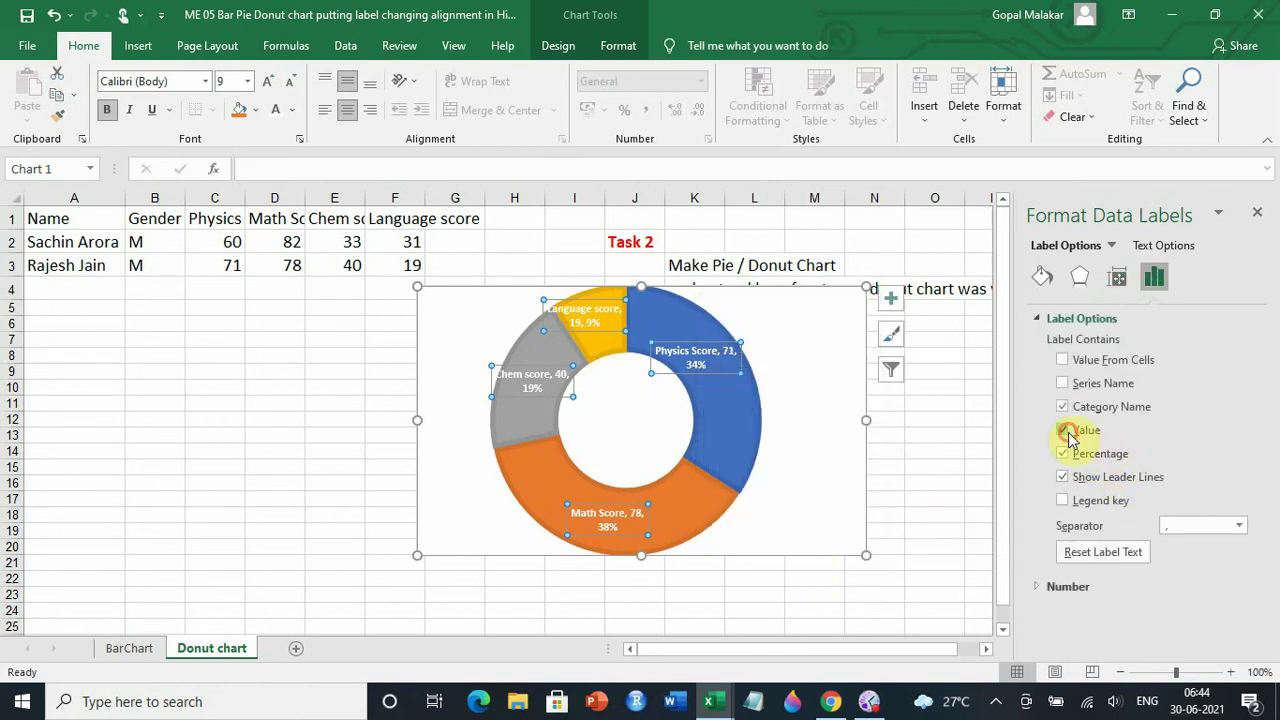
{"action": "left_click", "coordinate": [1064, 430]}
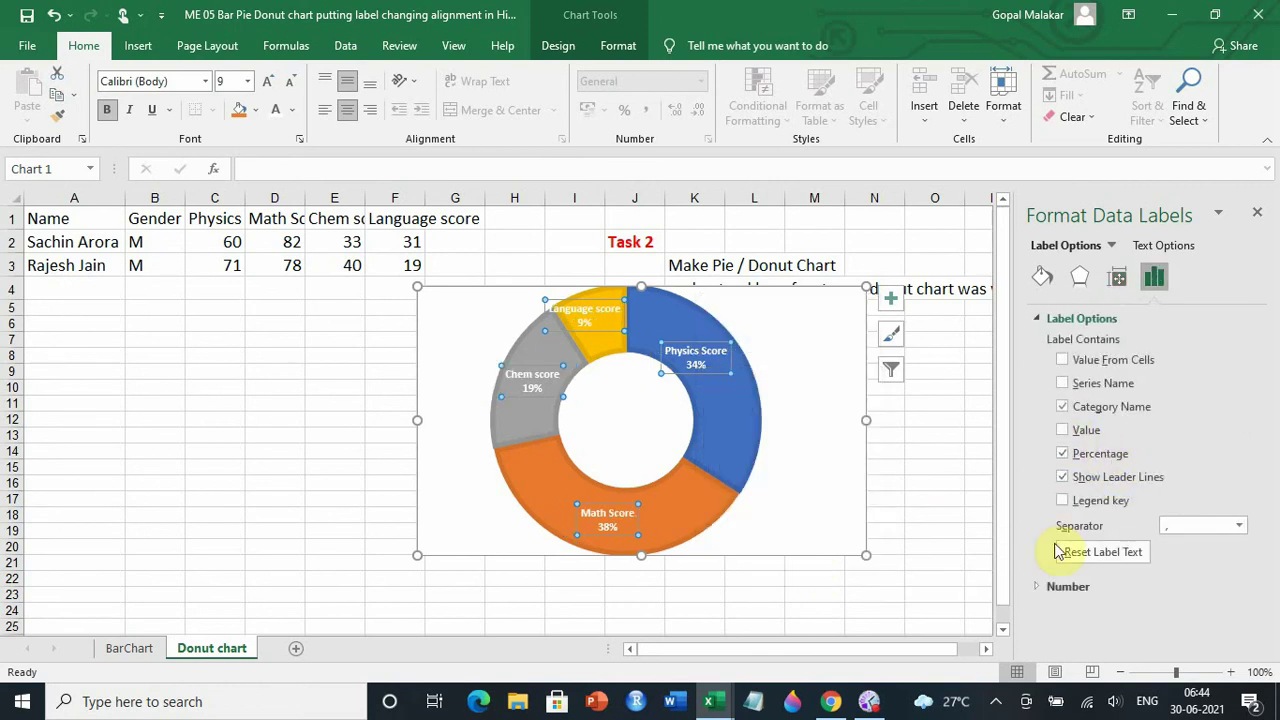
{"action": "left_click", "coordinate": [871, 624]}
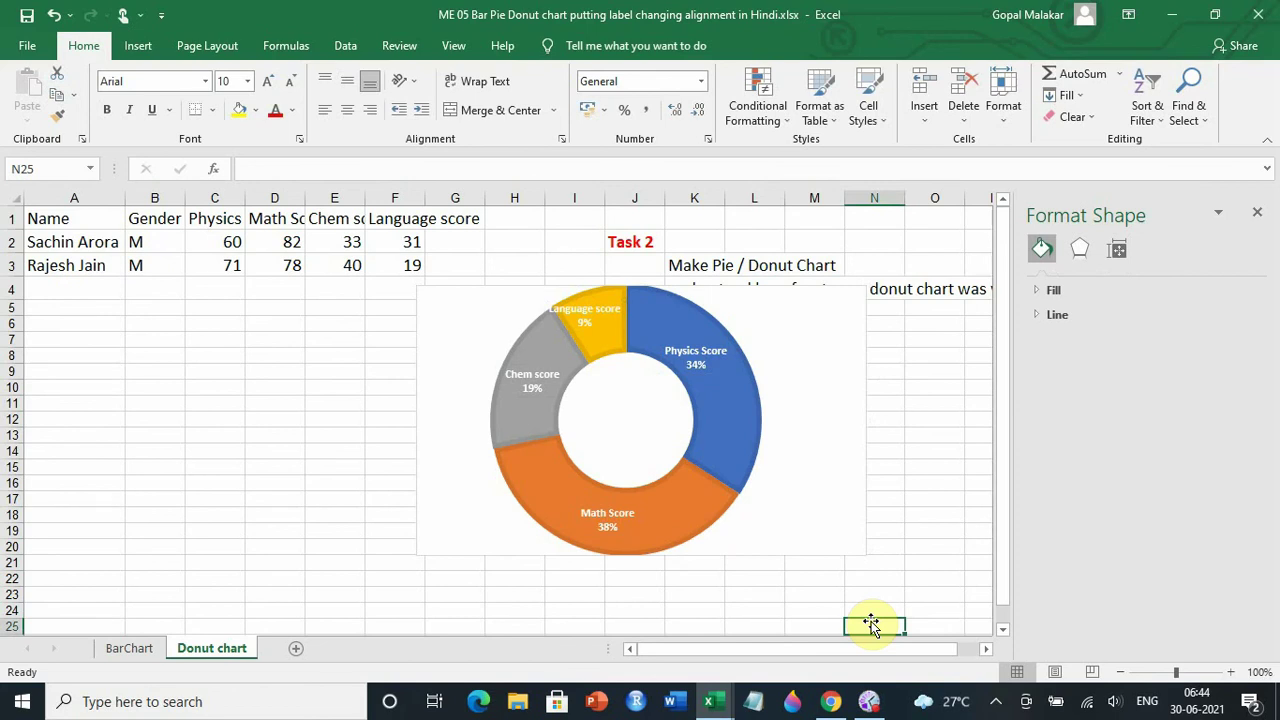
{"action": "left_click", "coordinate": [795, 494]}
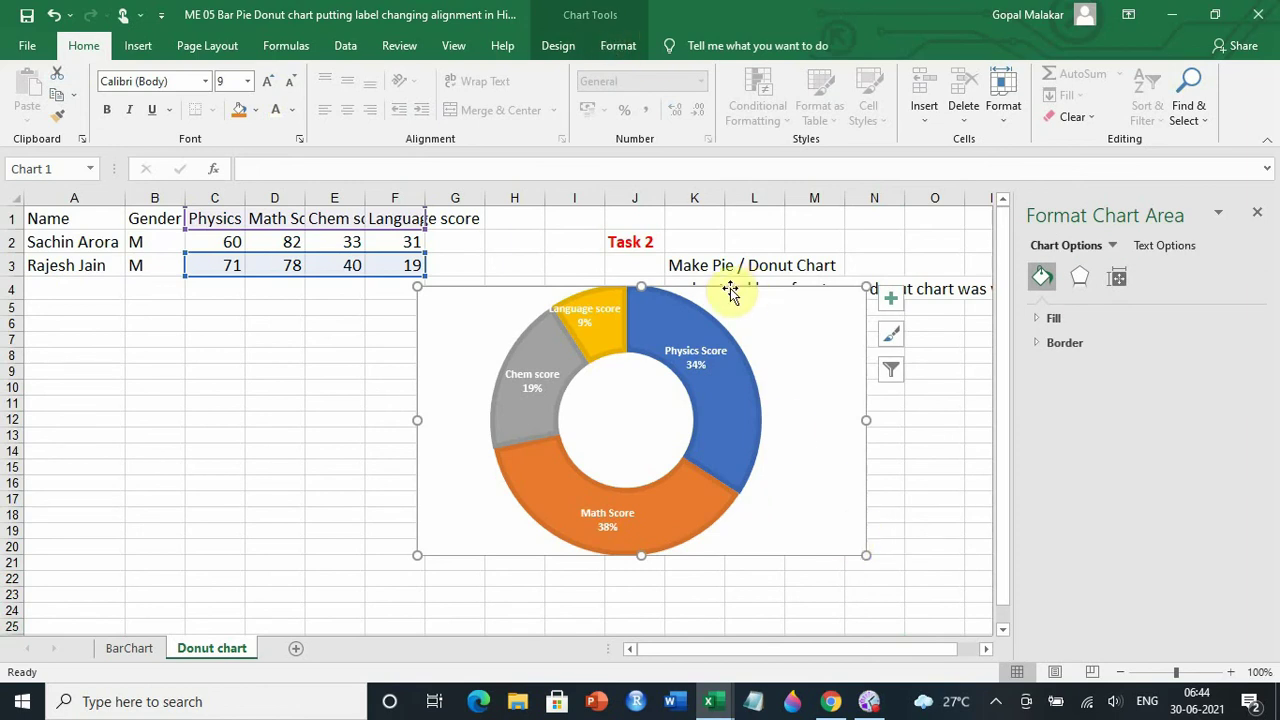
{"action": "left_click", "coordinate": [559, 47]}
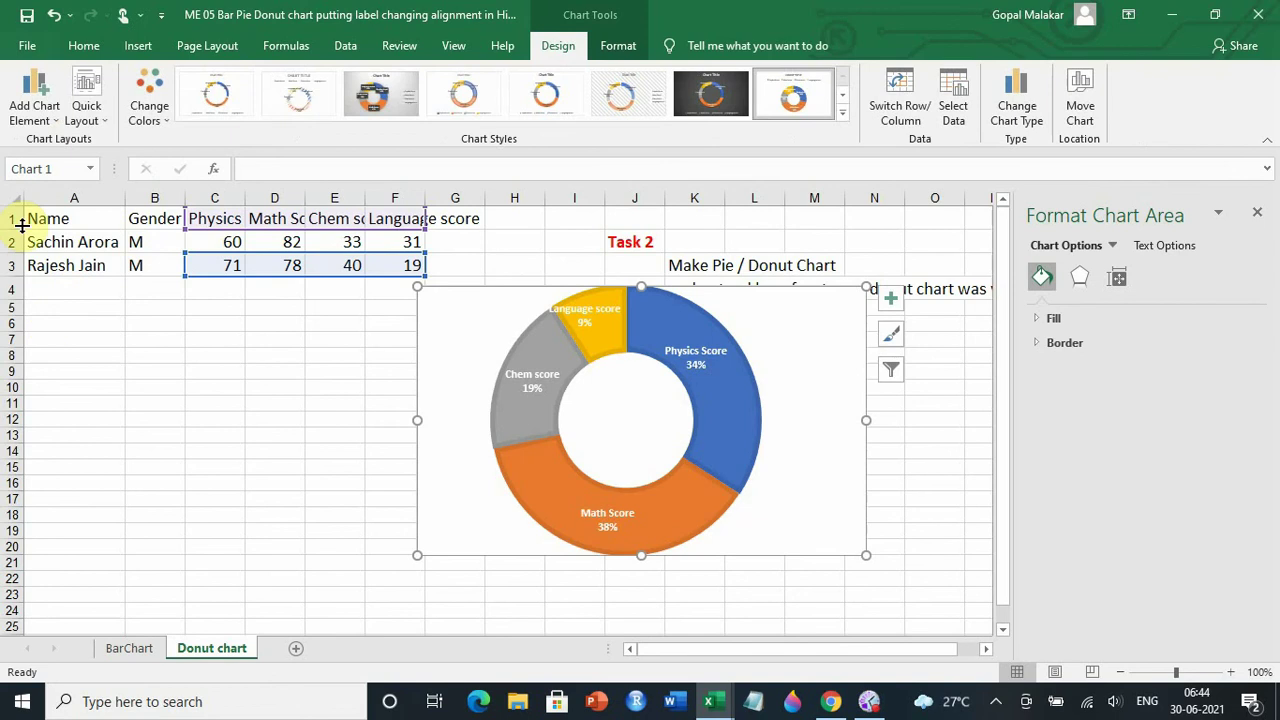
{"action": "left_click", "coordinate": [48, 120]}
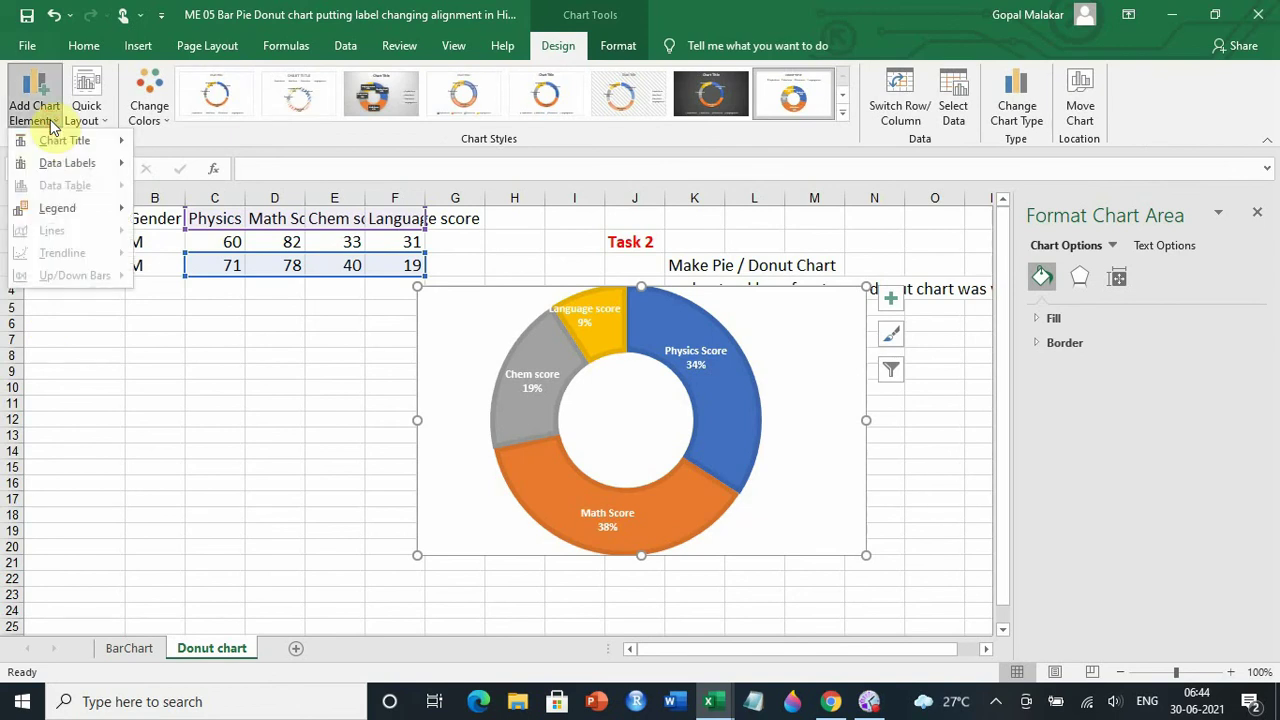
{"action": "left_click", "coordinate": [72, 168]}
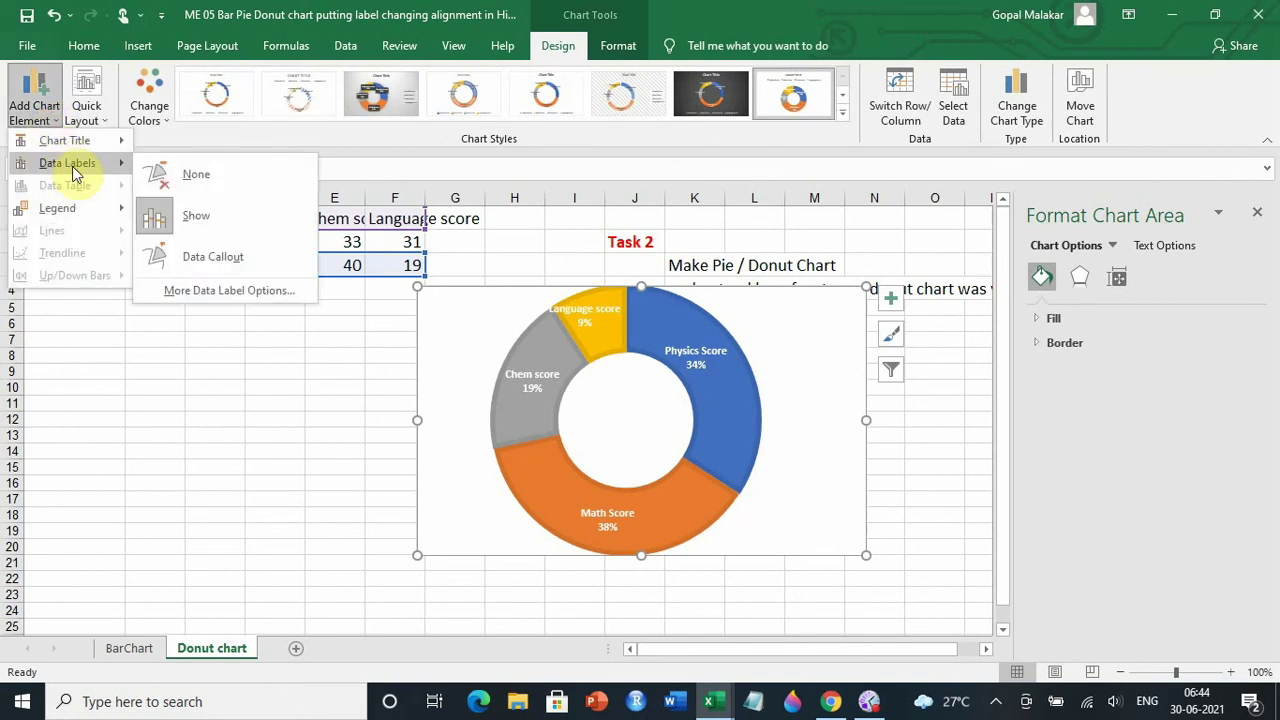
{"action": "mouse_move", "coordinate": [77, 142]}
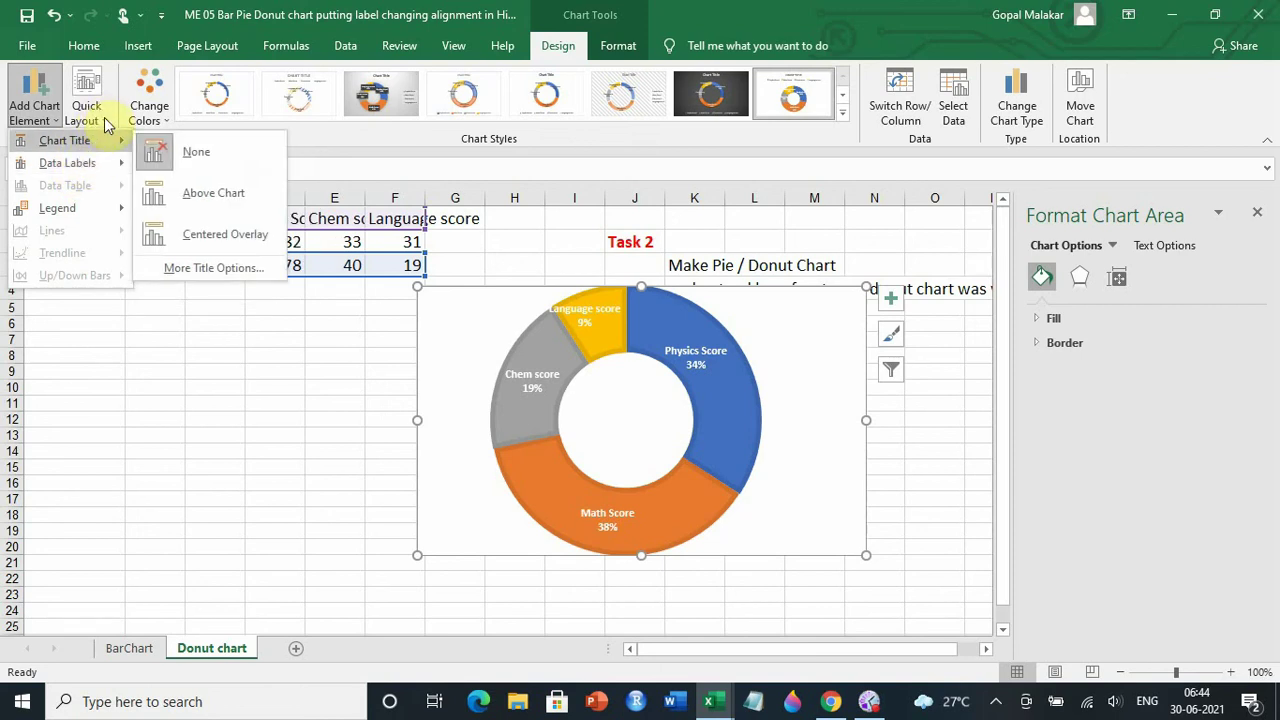
{"action": "left_click", "coordinate": [466, 531]}
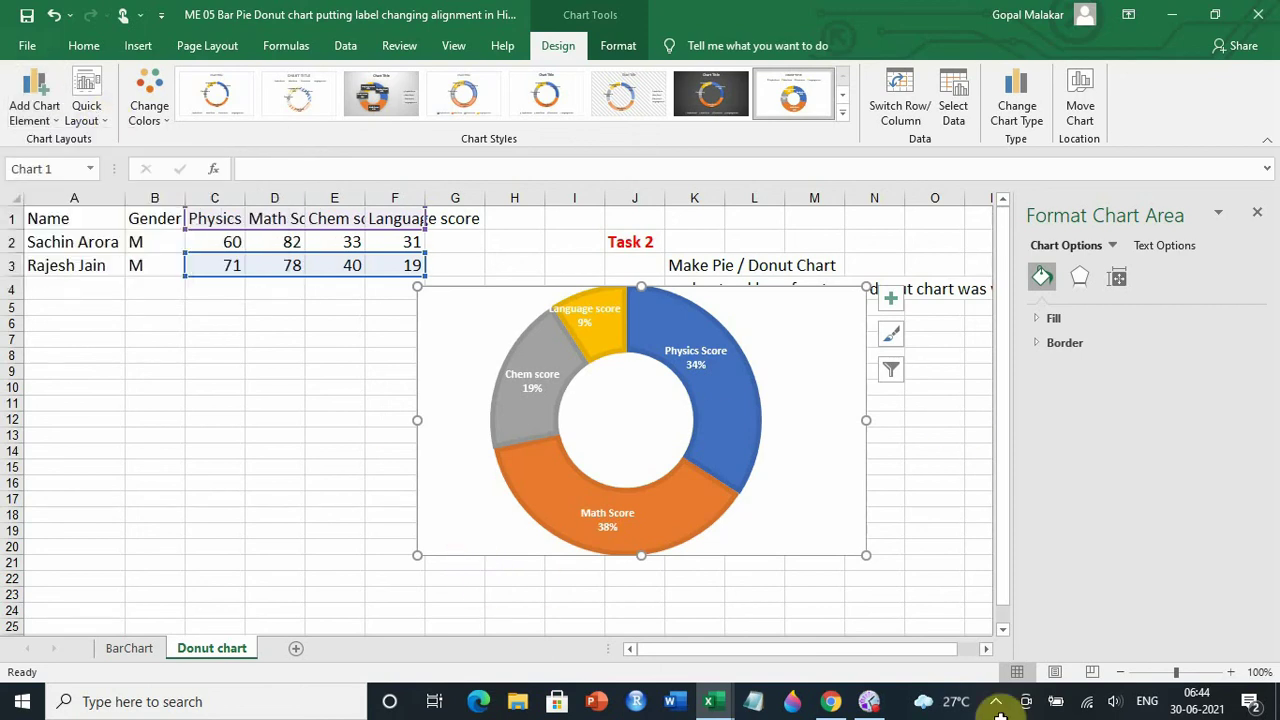
{"action": "left_click", "coordinate": [866, 695]}
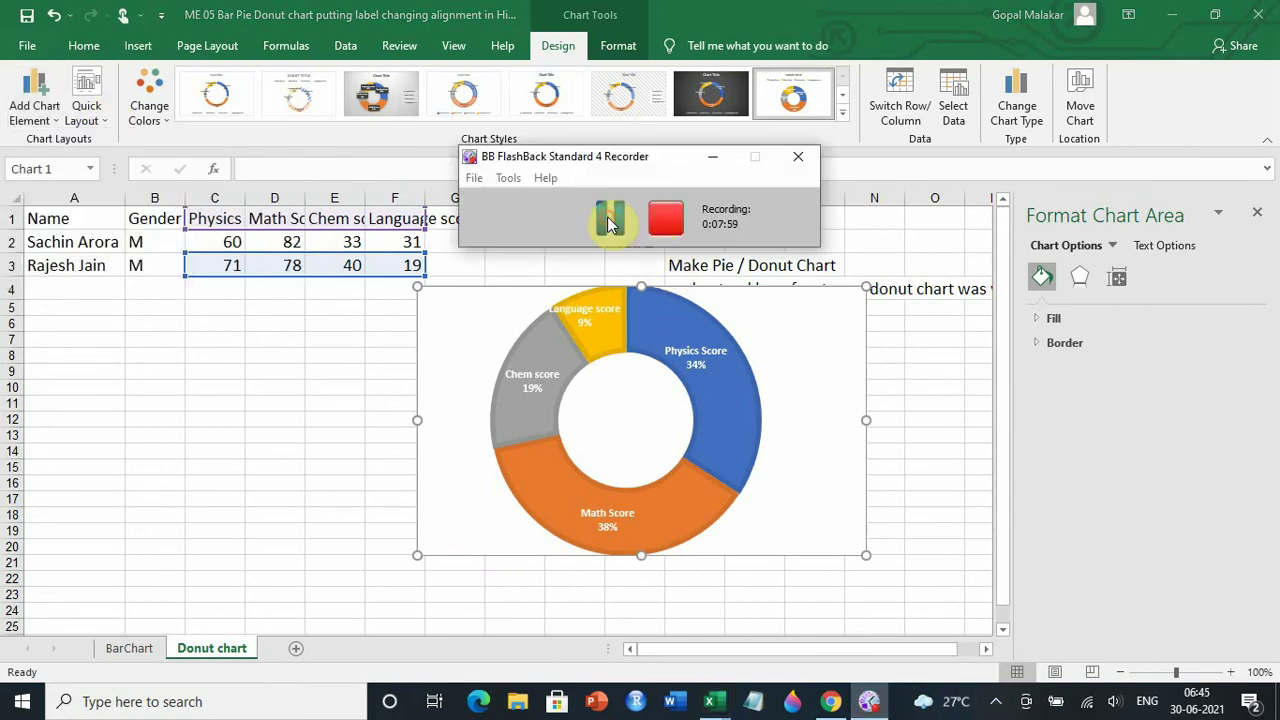
{"action": "left_click", "coordinate": [359, 370]}
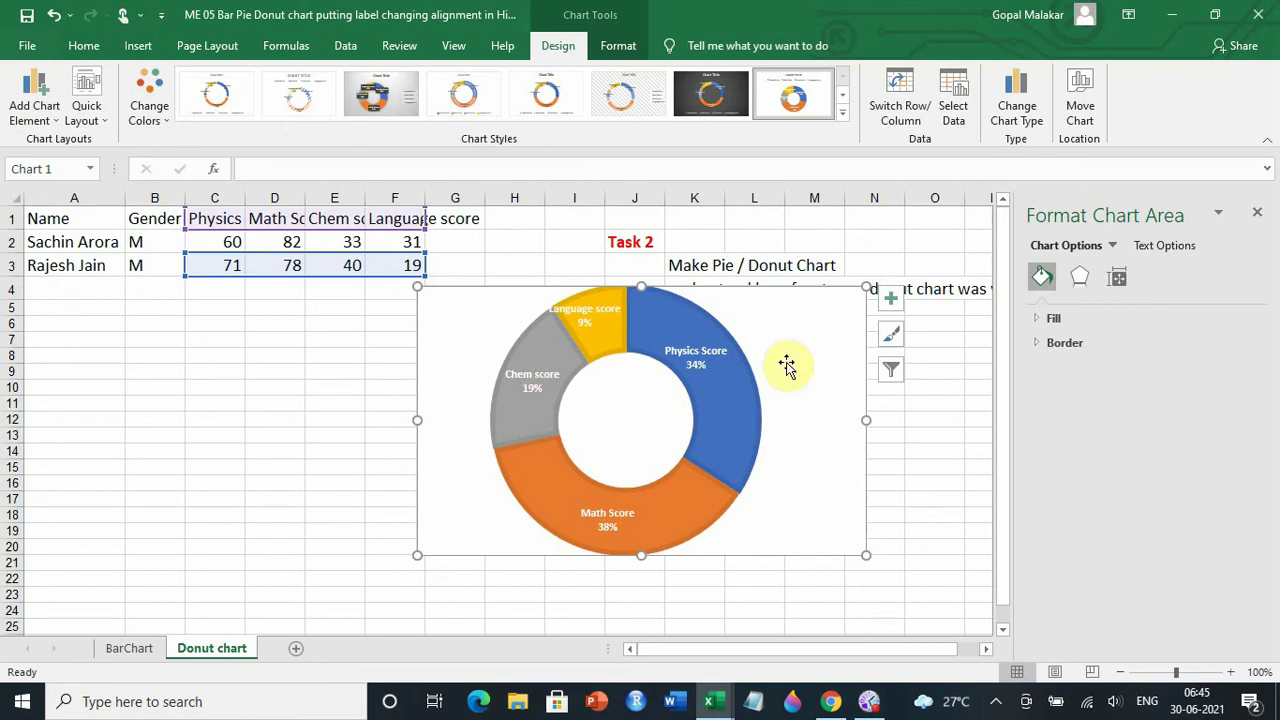
{"action": "left_click", "coordinate": [55, 123]}
{"action": "mouse_move", "coordinate": [75, 165]}
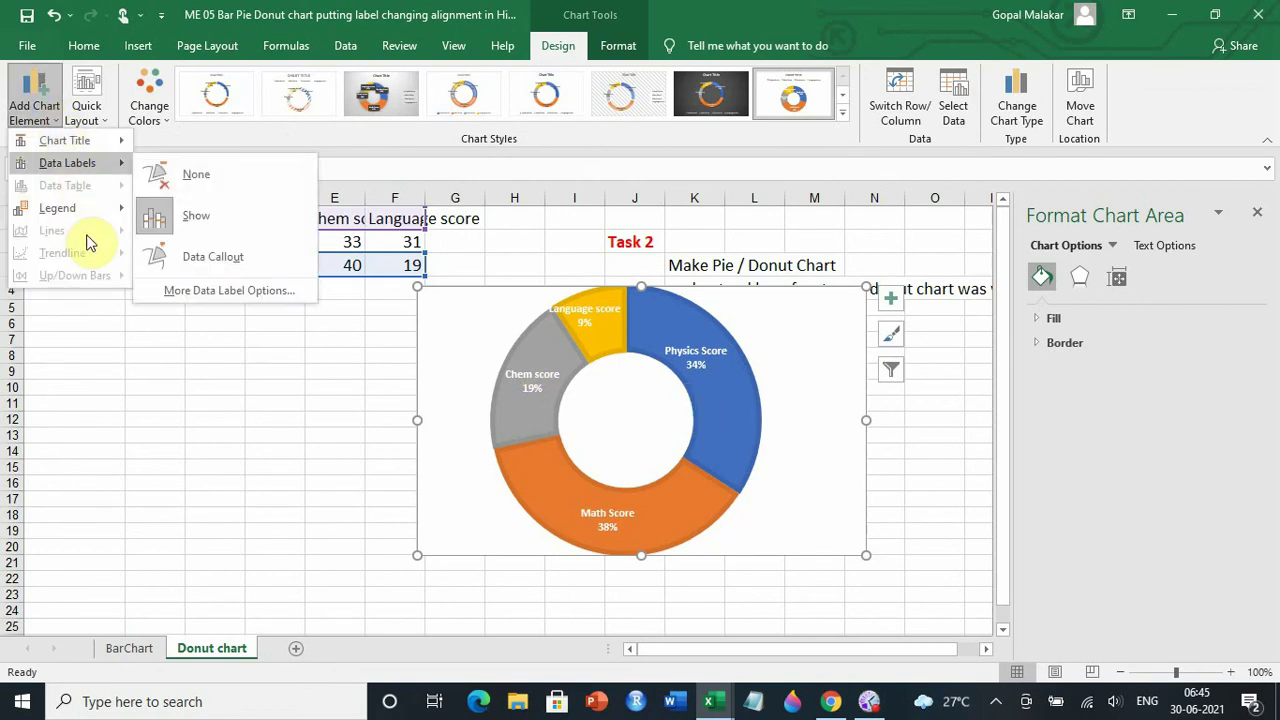
{"action": "left_click", "coordinate": [243, 499]}
Add a data table with legend keys to the Jan and Feb purchase chart on the BarChart sheet
{"action": "left_click", "coordinate": [145, 648]}
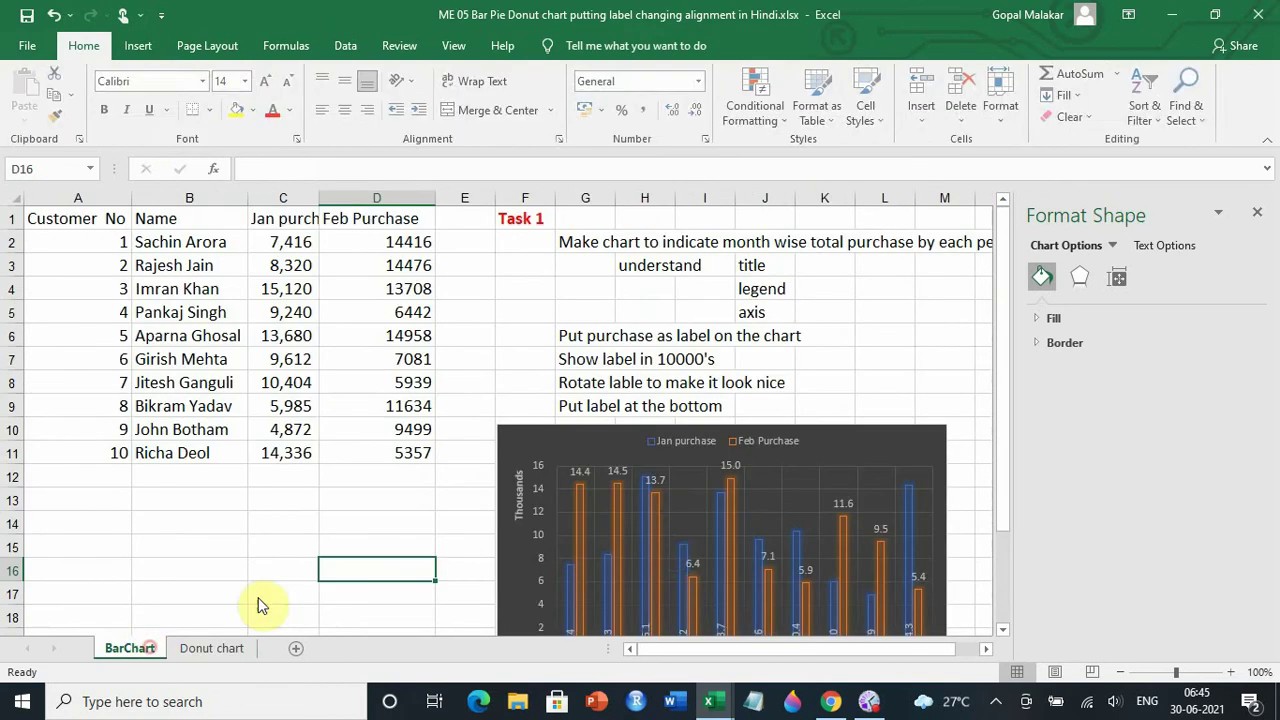
{"action": "scroll", "coordinate": [672, 546], "scroll_direction": "down", "scroll_amount": 3}
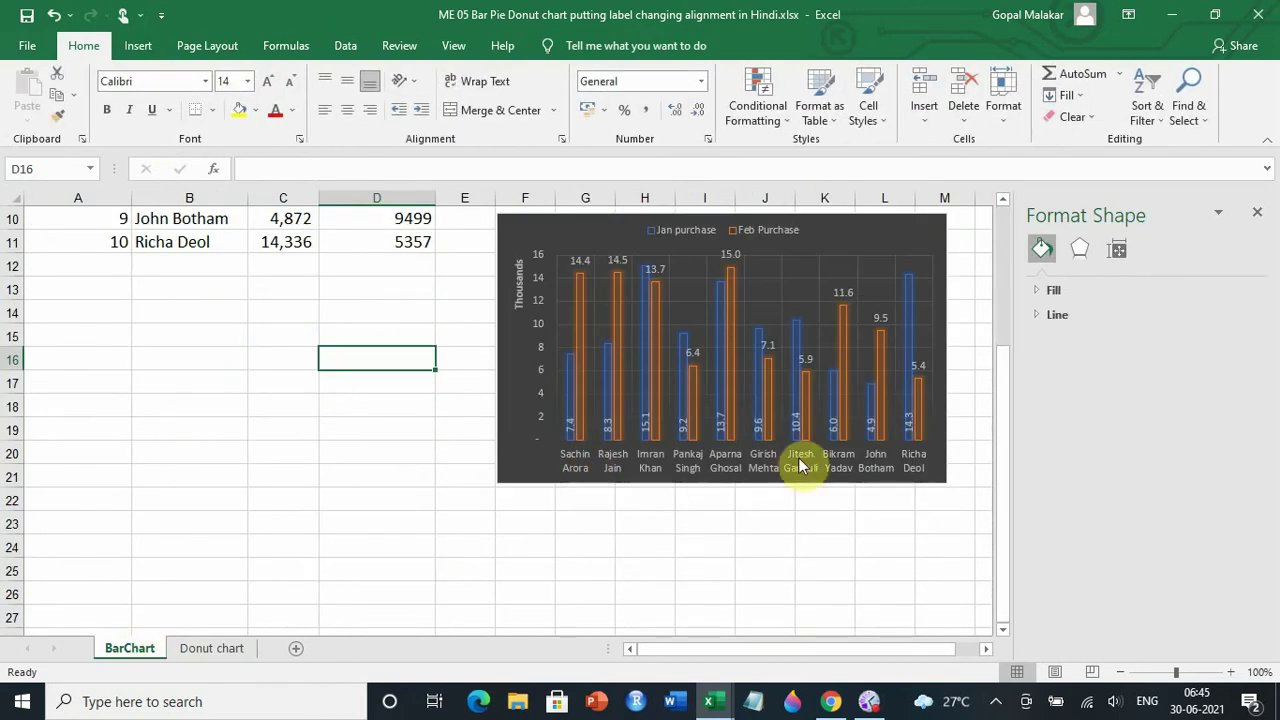
{"action": "scroll", "coordinate": [661, 606], "scroll_direction": "up", "scroll_amount": 2}
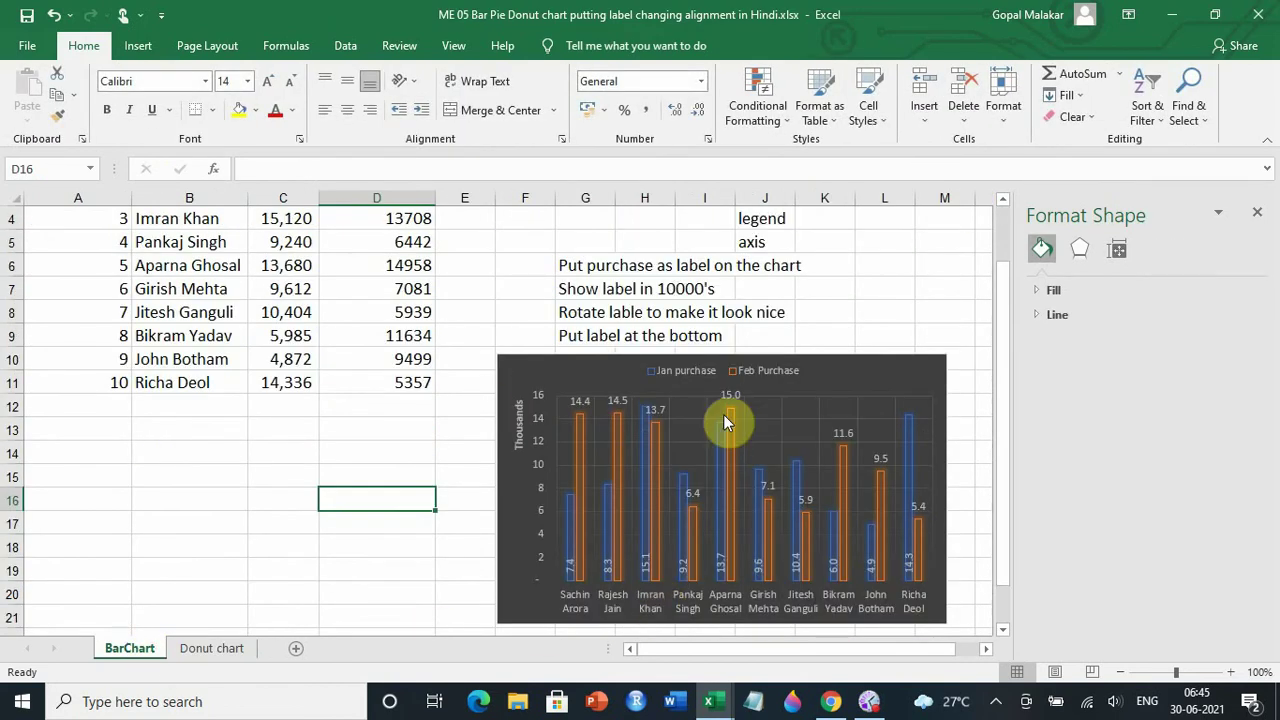
{"action": "scroll", "coordinate": [601, 581], "scroll_direction": "down", "scroll_amount": 2}
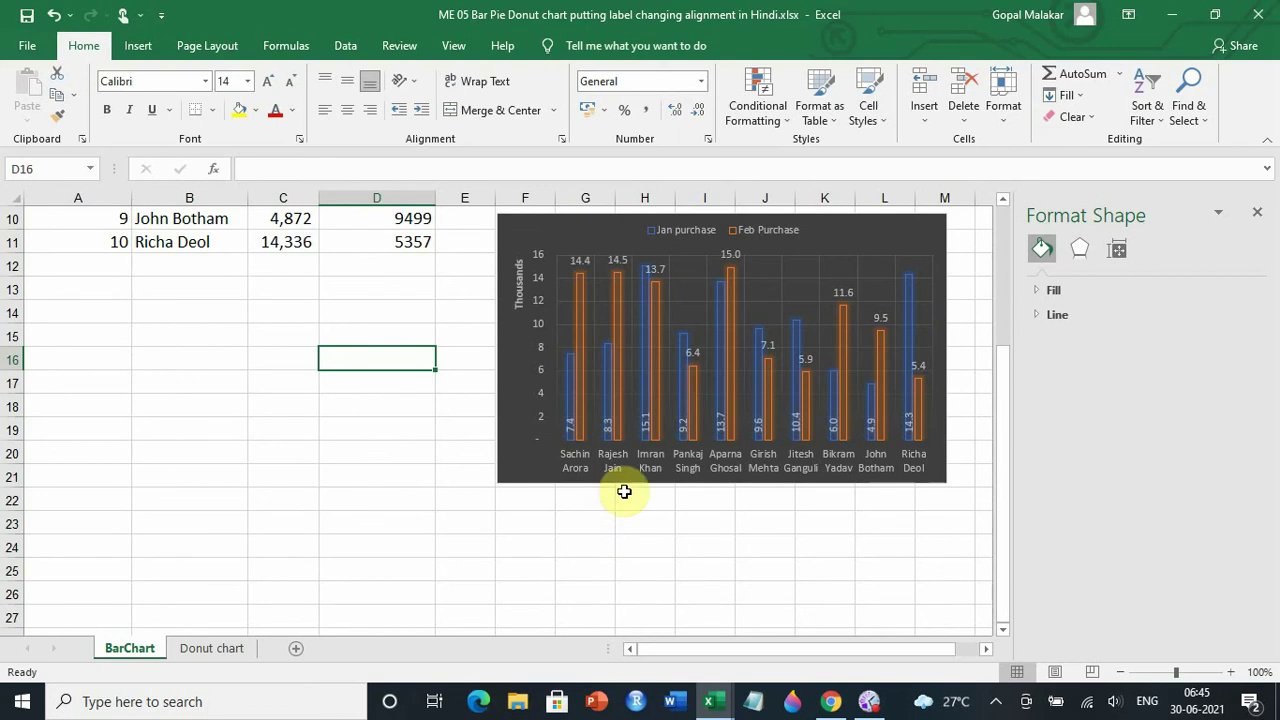
{"action": "scroll", "coordinate": [766, 517], "scroll_direction": "up", "scroll_amount": 1}
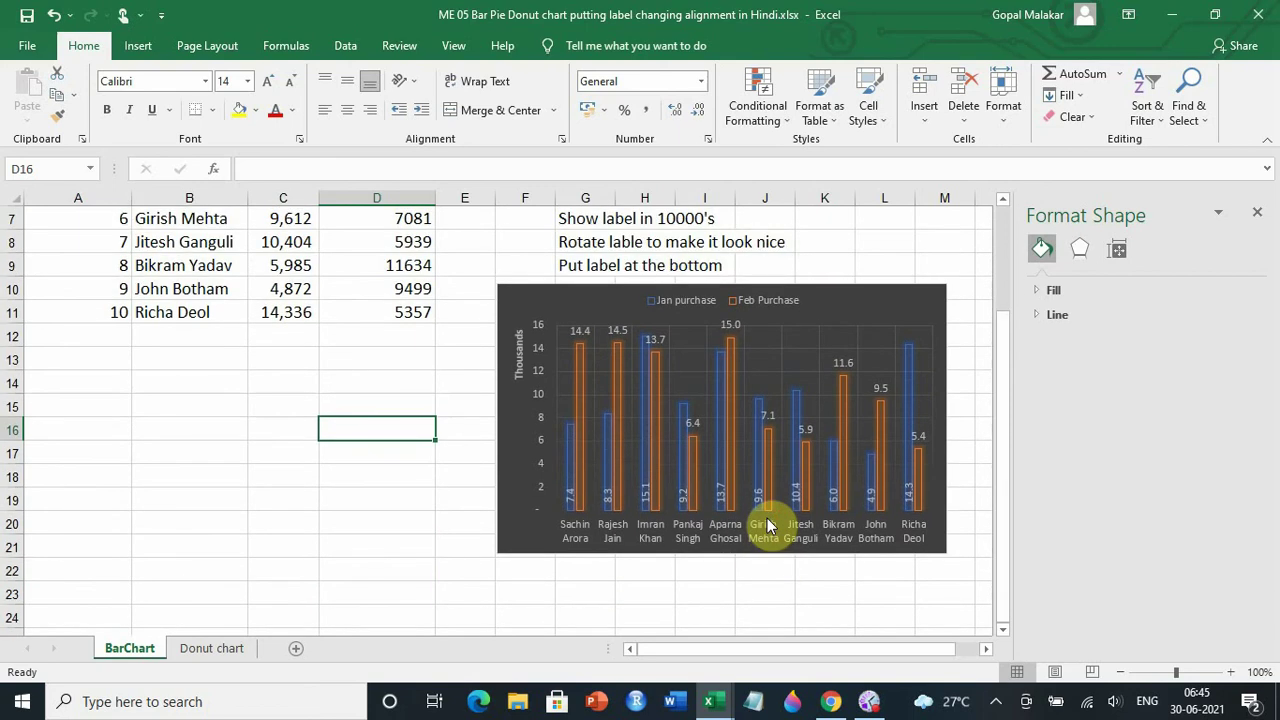
{"action": "left_click", "coordinate": [535, 552]}
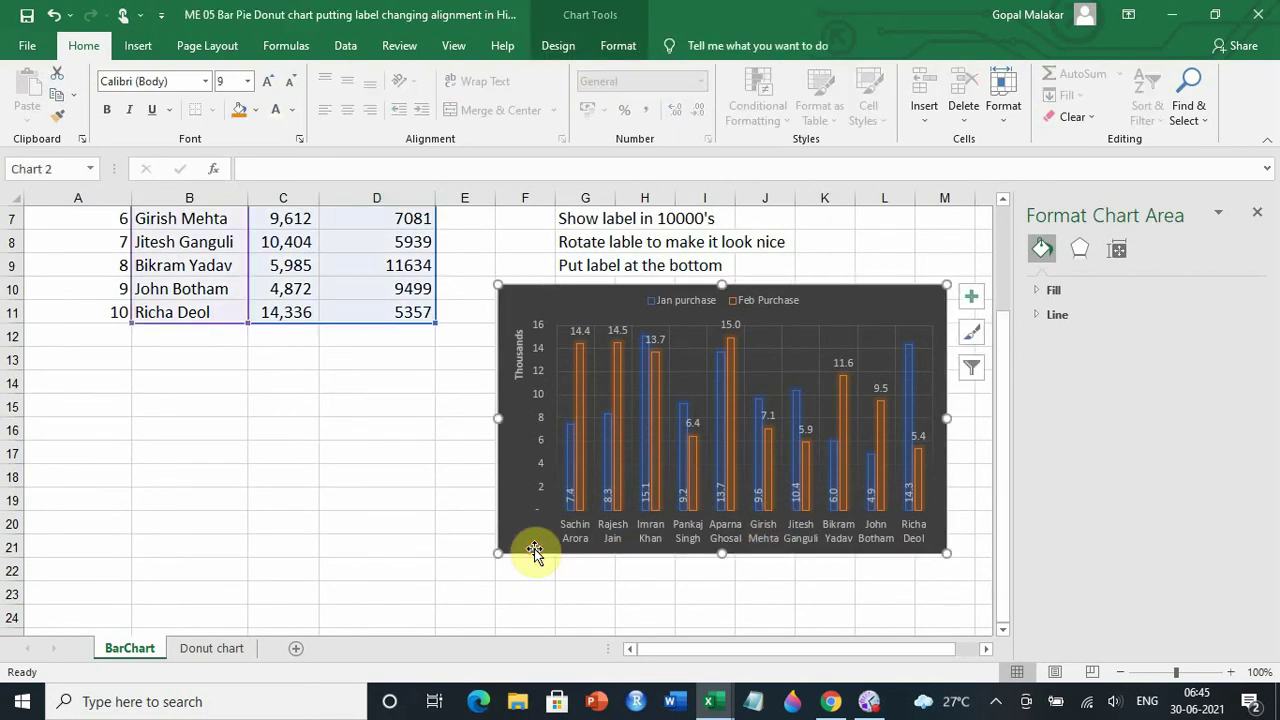
{"action": "left_click", "coordinate": [553, 45]}
{"action": "left_click", "coordinate": [55, 120]}
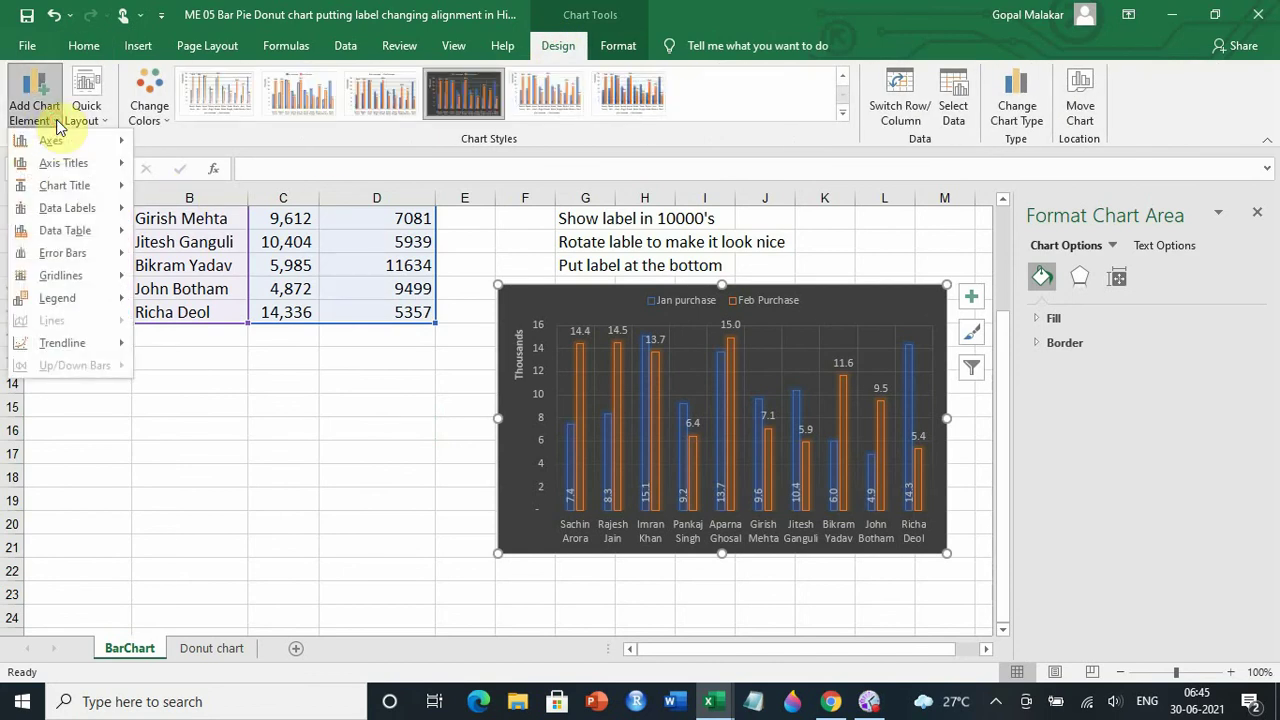
{"action": "mouse_move", "coordinate": [100, 240]}
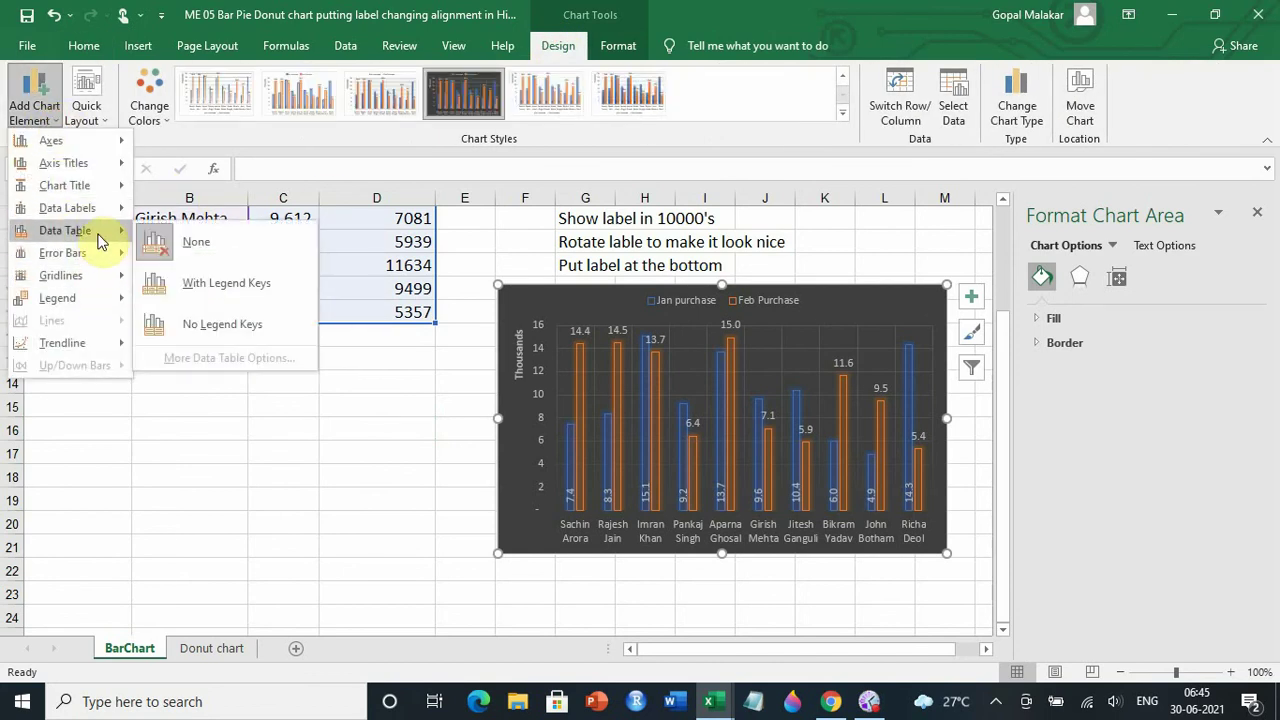
{"action": "left_click", "coordinate": [219, 281]}
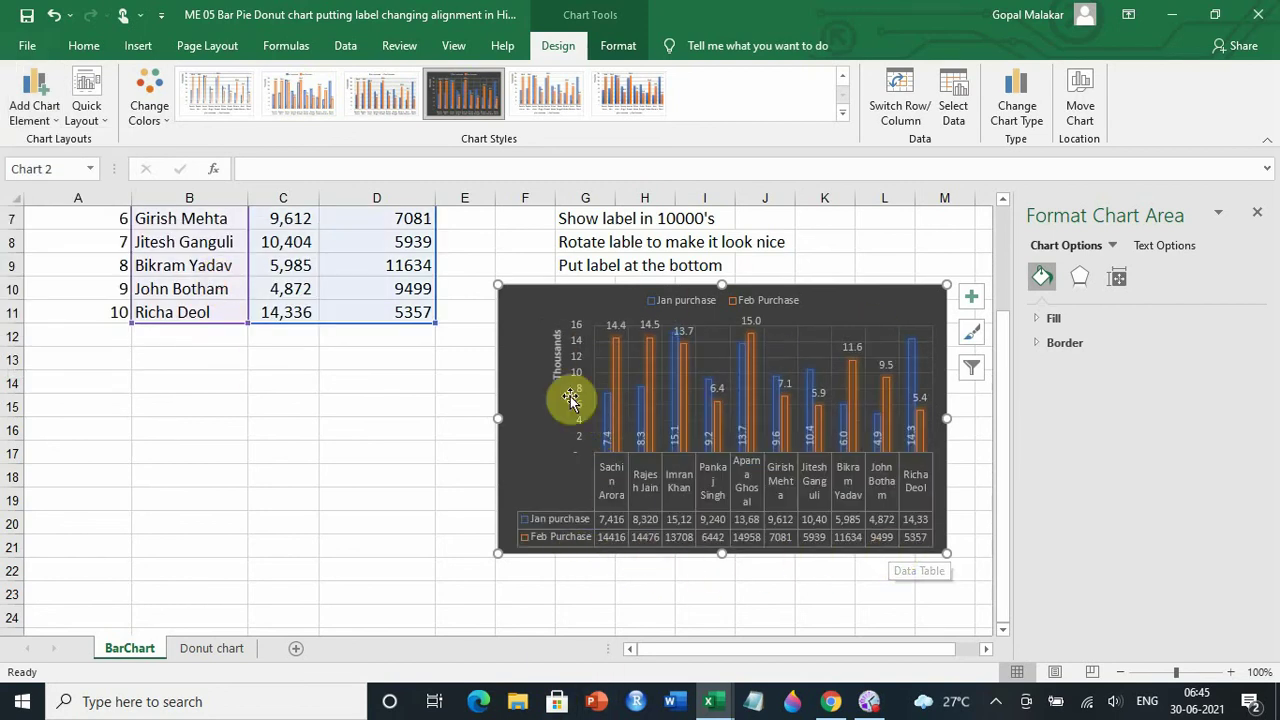
{"action": "left_click", "coordinate": [380, 568]}
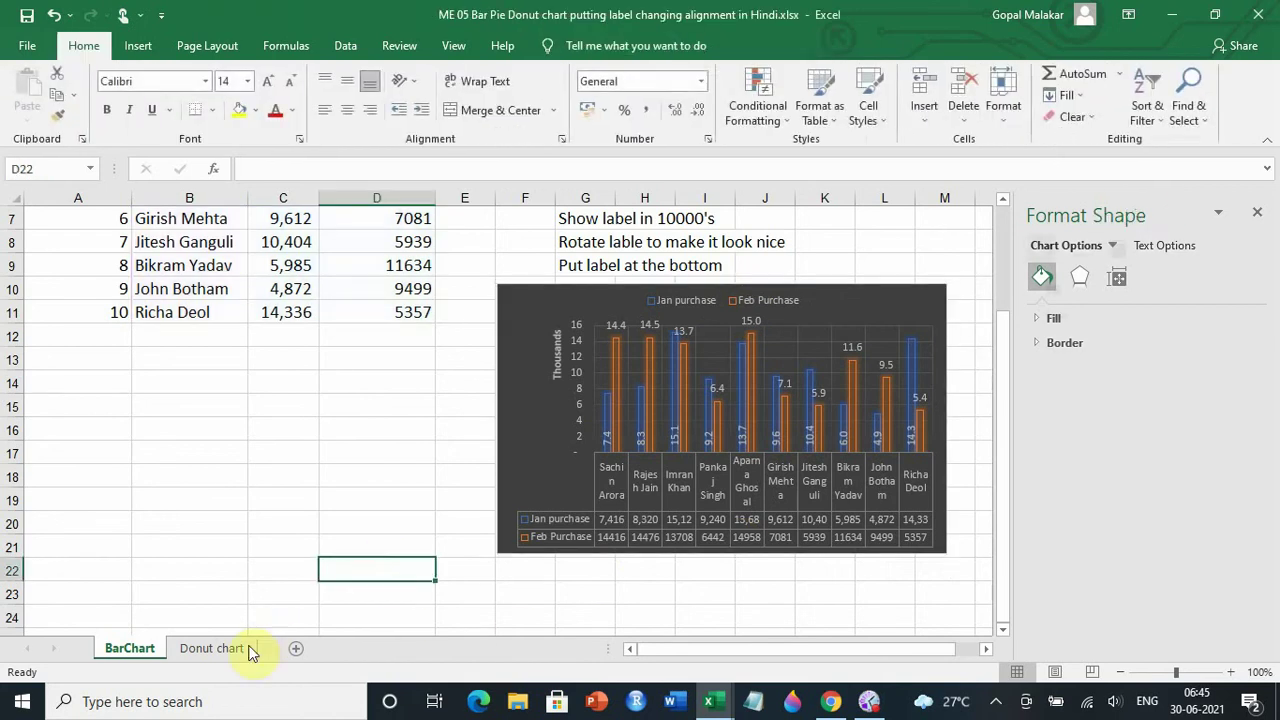
{"action": "left_click", "coordinate": [211, 648]}
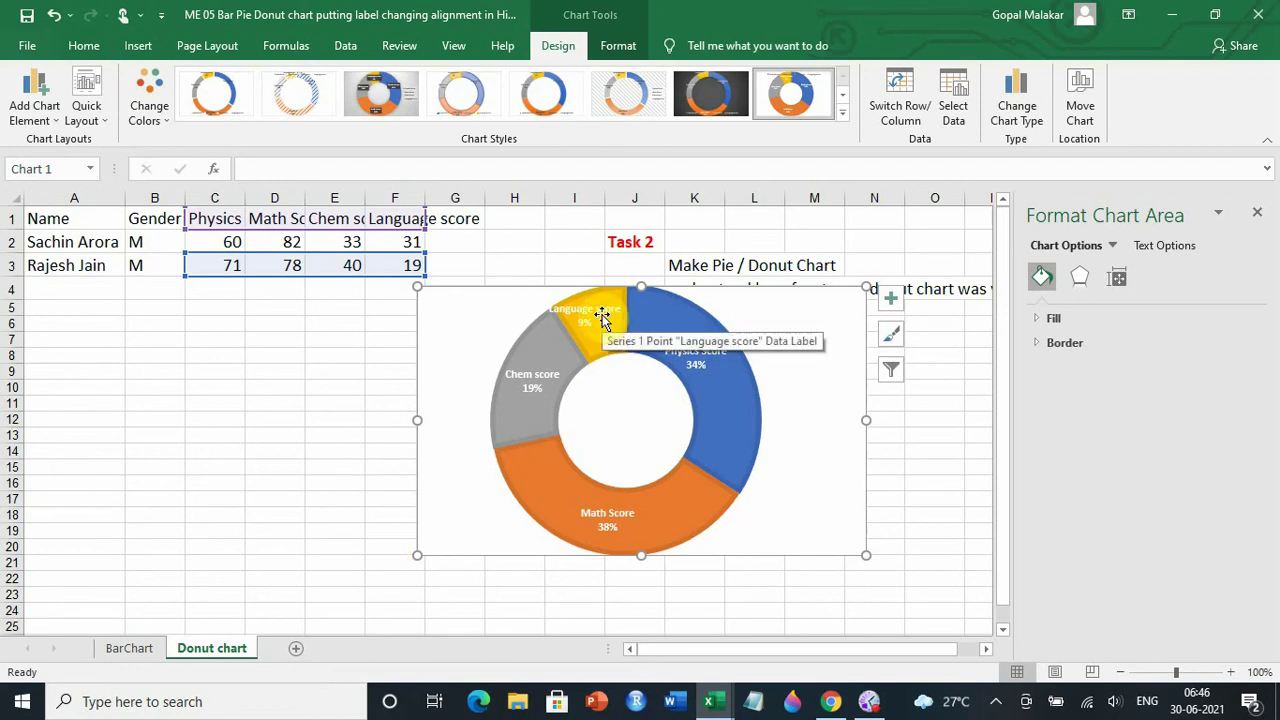
{"action": "left_click", "coordinate": [133, 650]}
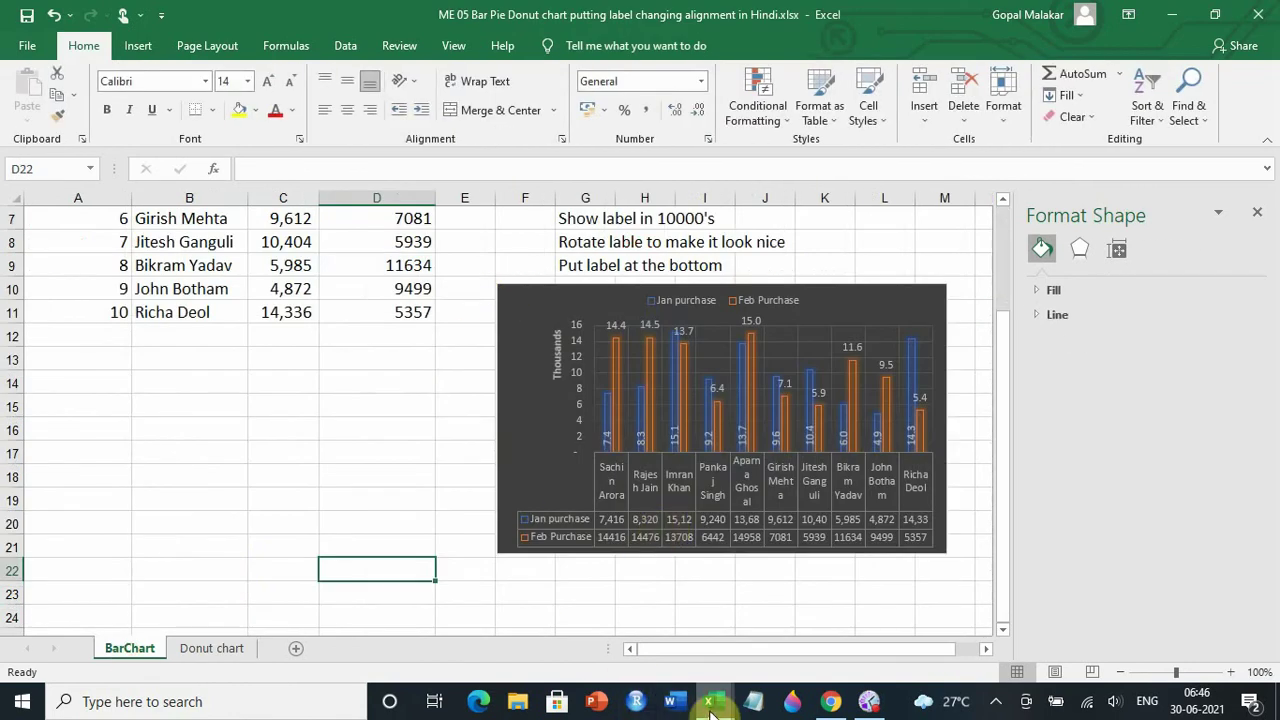
Switch to the workbook ME_00 what will you learn.xlsx and examine the score formulas in H7 and H8 of the Main sheet
{"action": "mouse_move", "coordinate": [712, 706]}
{"action": "left_click", "coordinate": [763, 655]}
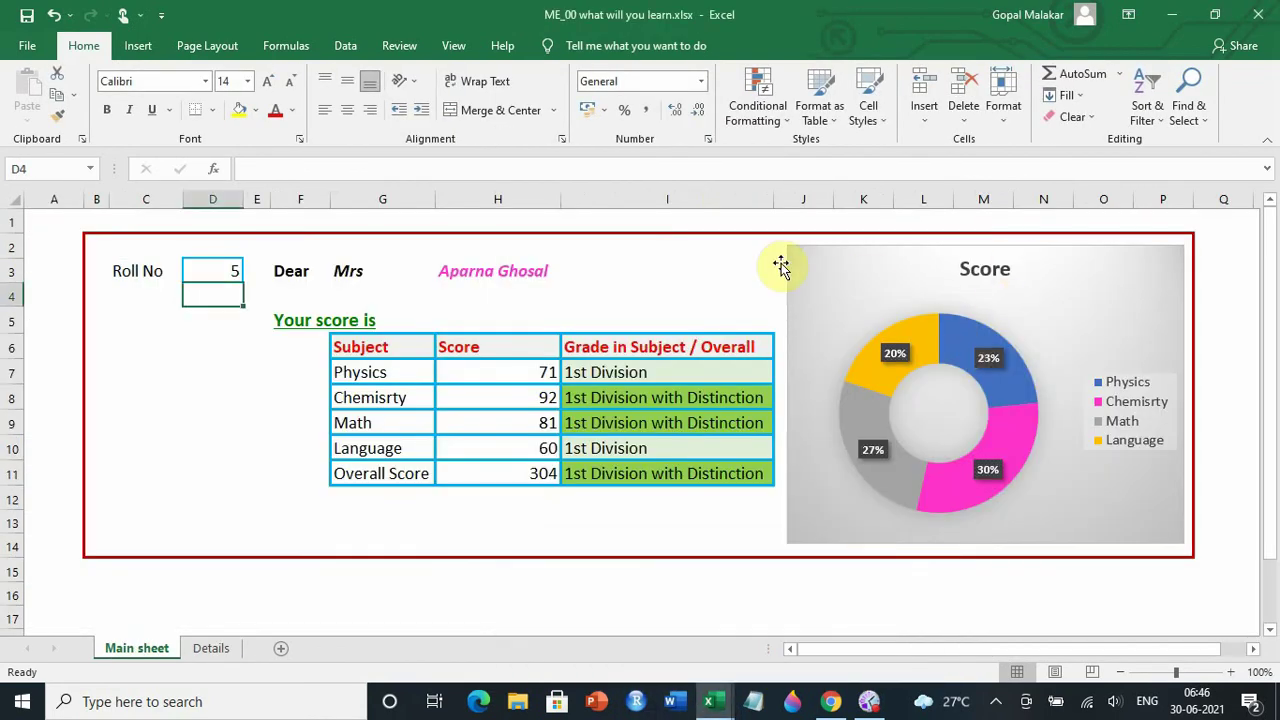
{"action": "left_click", "coordinate": [508, 370]}
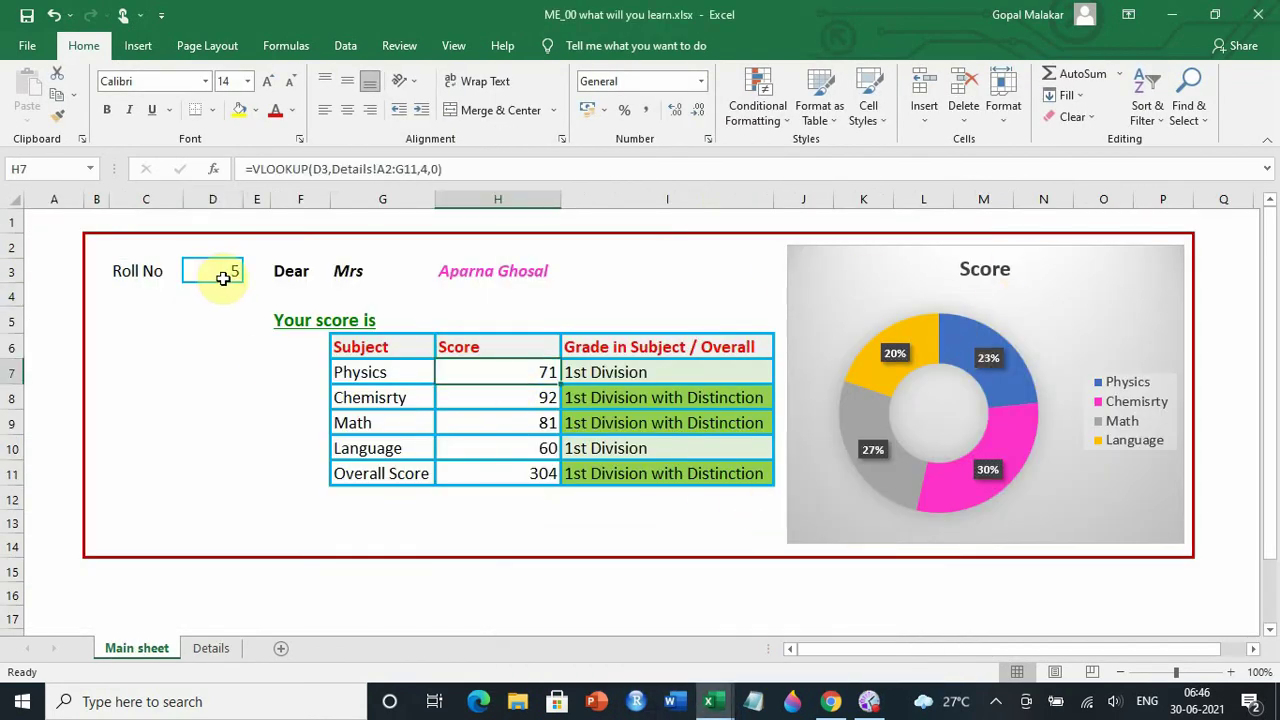
{"action": "left_click", "coordinate": [510, 397]}
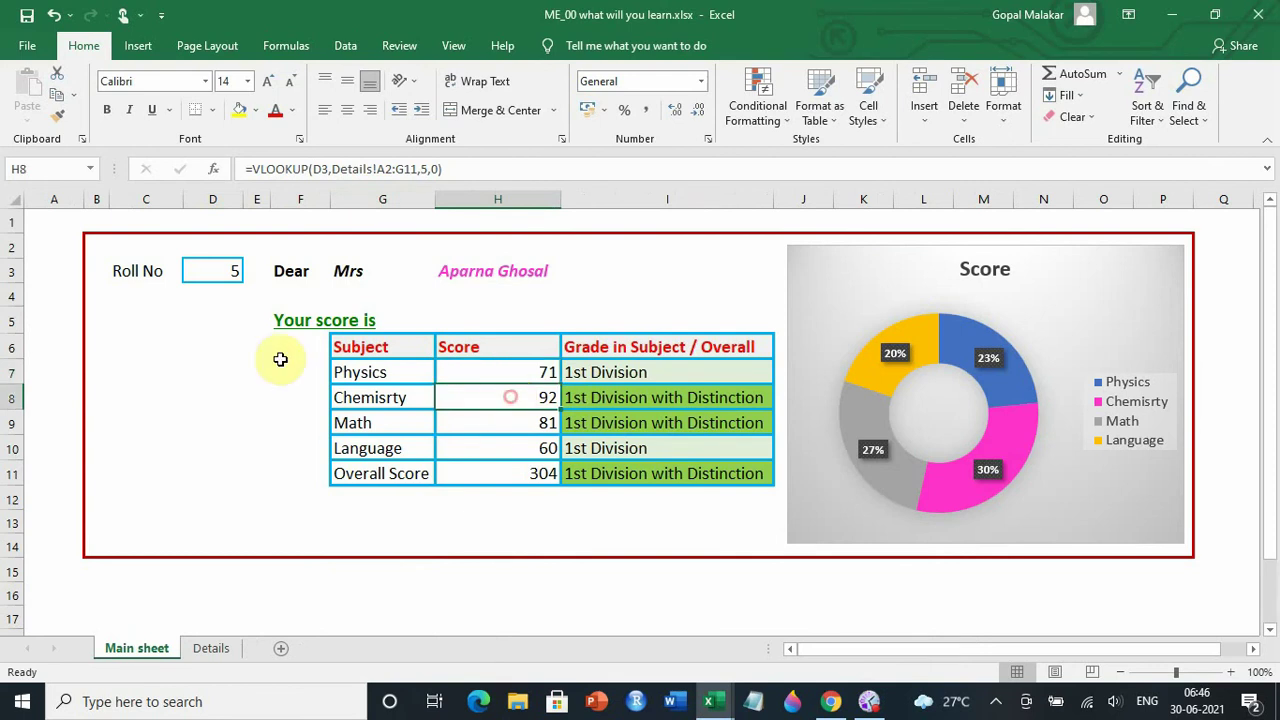
Set the Roll No in D3 to 9 and check the Physics, Math and Overall Score cells
{"action": "left_click", "coordinate": [208, 273]}
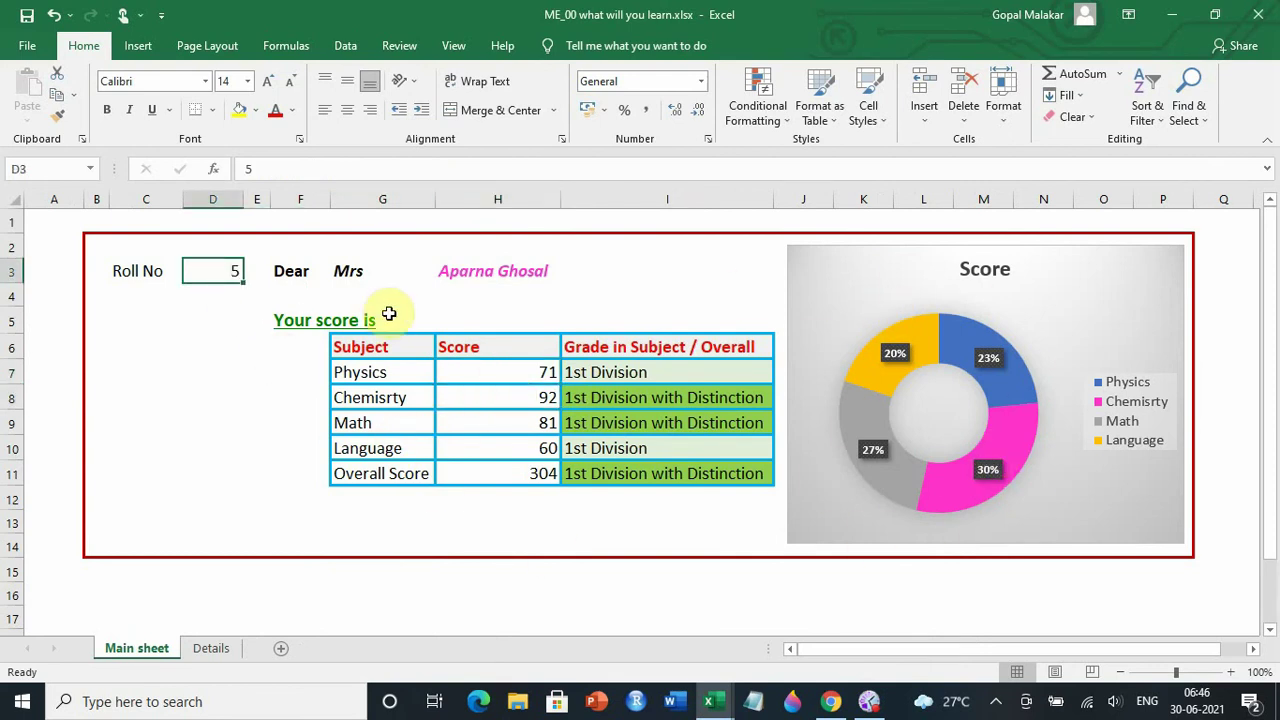
{"action": "type", "text": "9"}
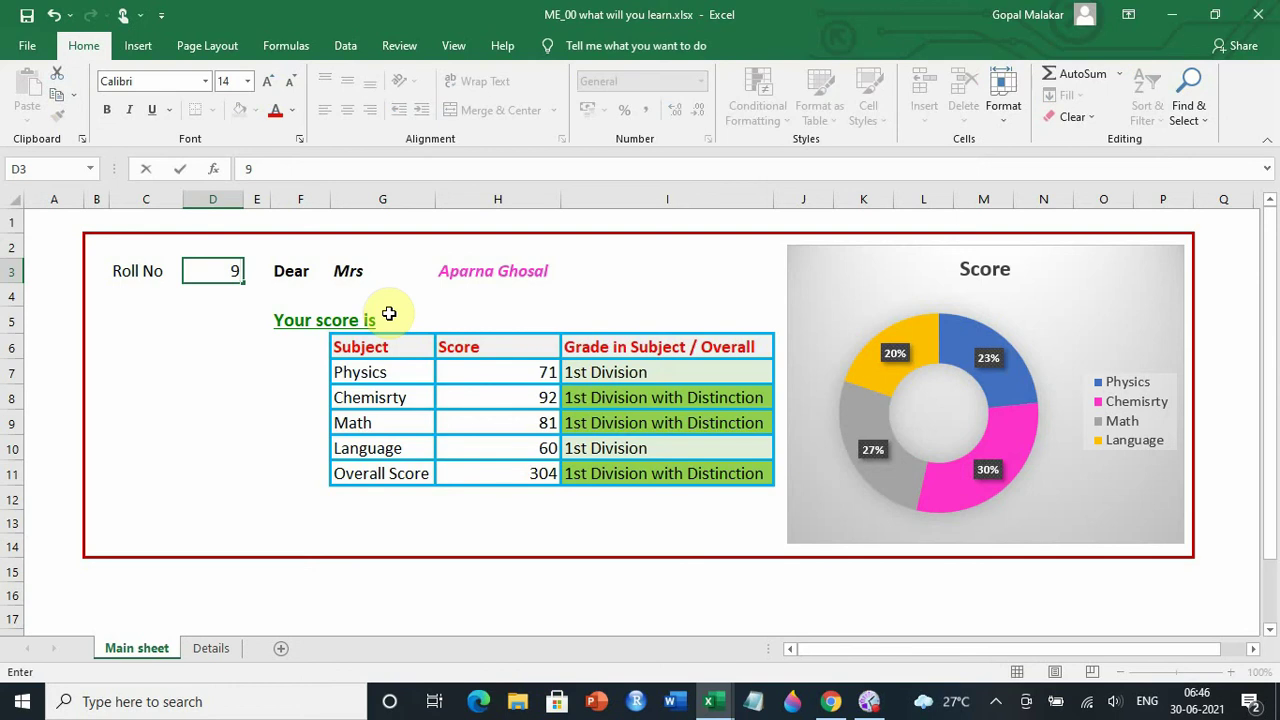
{"action": "key", "text": "Return"}
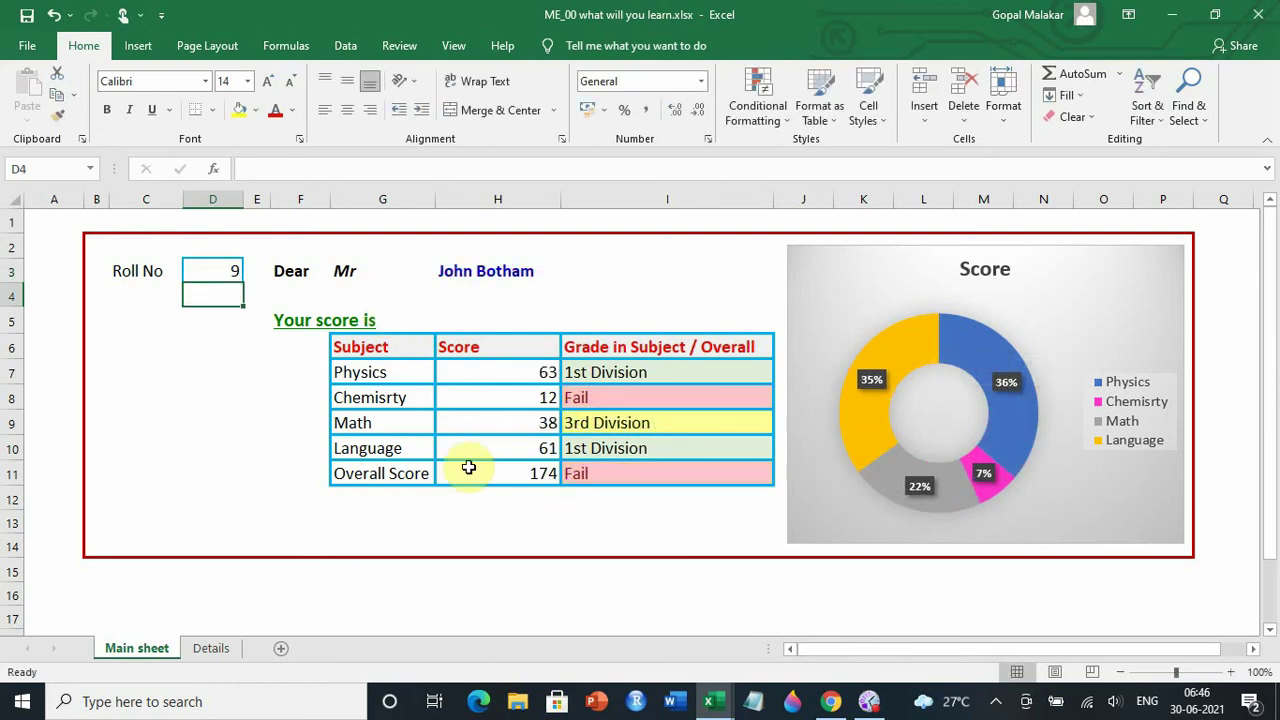
{"action": "left_click", "coordinate": [503, 364]}
{"action": "left_click", "coordinate": [517, 412]}
{"action": "left_click", "coordinate": [528, 463]}
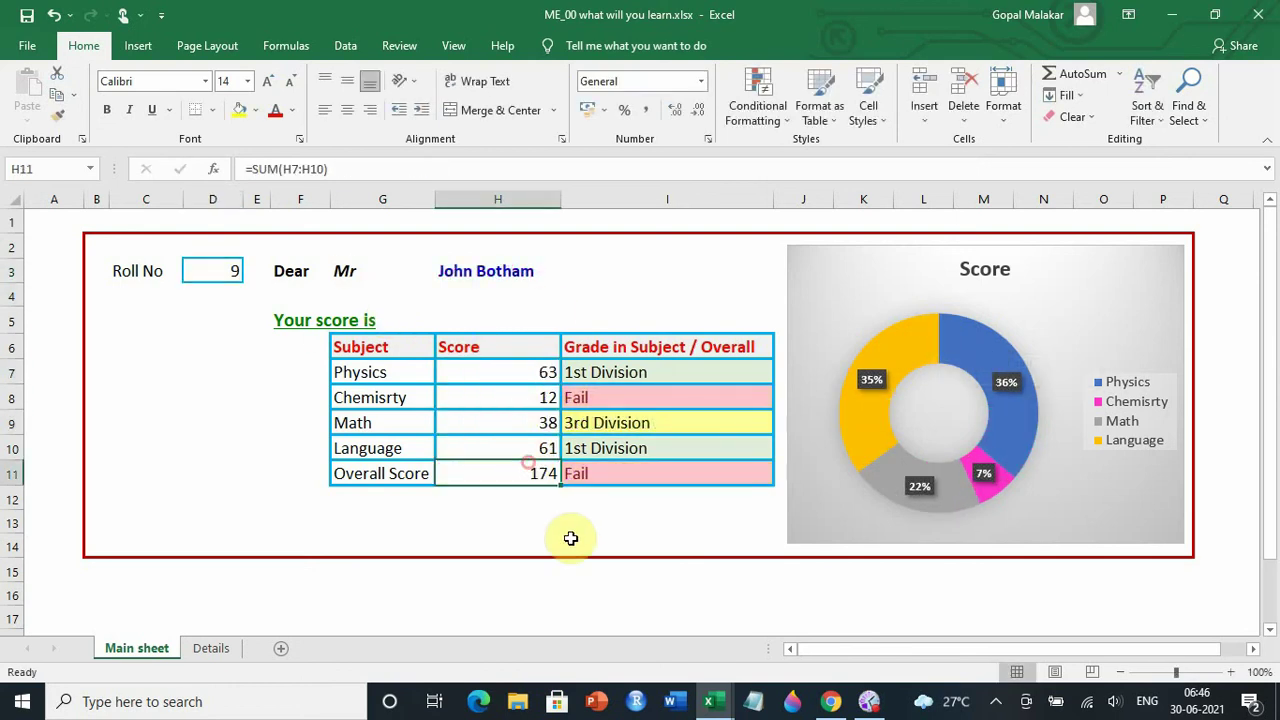